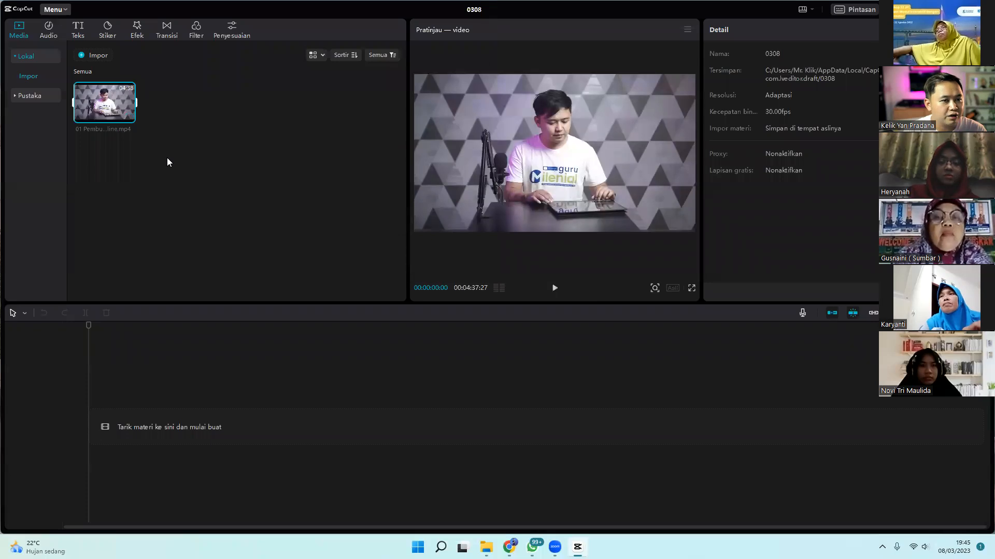
# Step: Import the clips MAH05514 and MAH05519 from the Take 3 folder into the project's media library
pyautogui.click(486, 547)
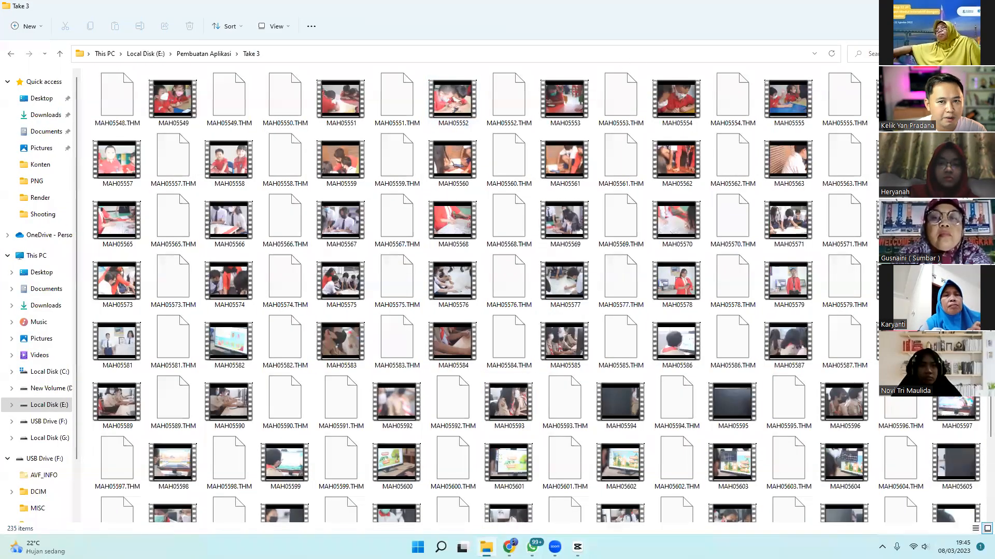
pyautogui.click(959, 7)
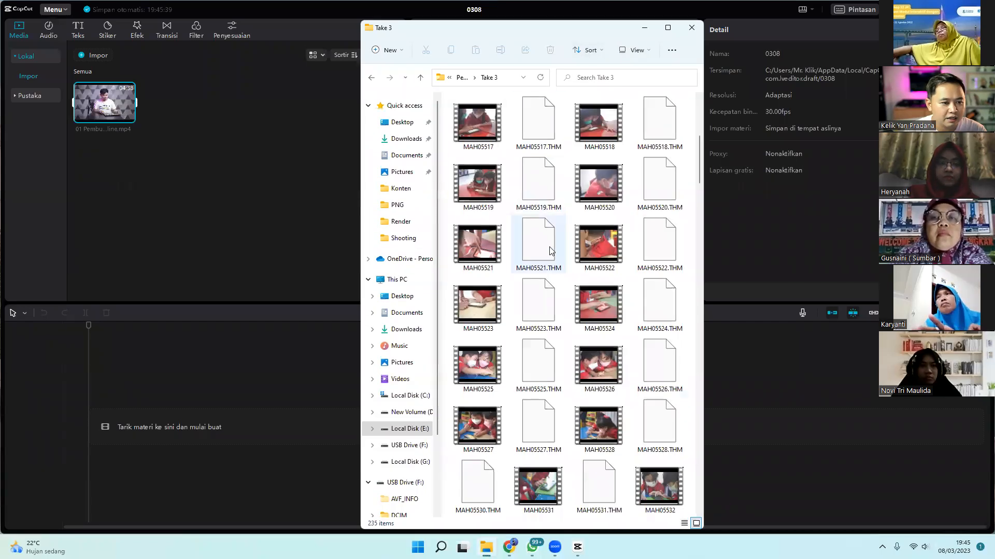
pyautogui.scroll(5, 526, 314)
pyautogui.scroll(-2, 529, 306)
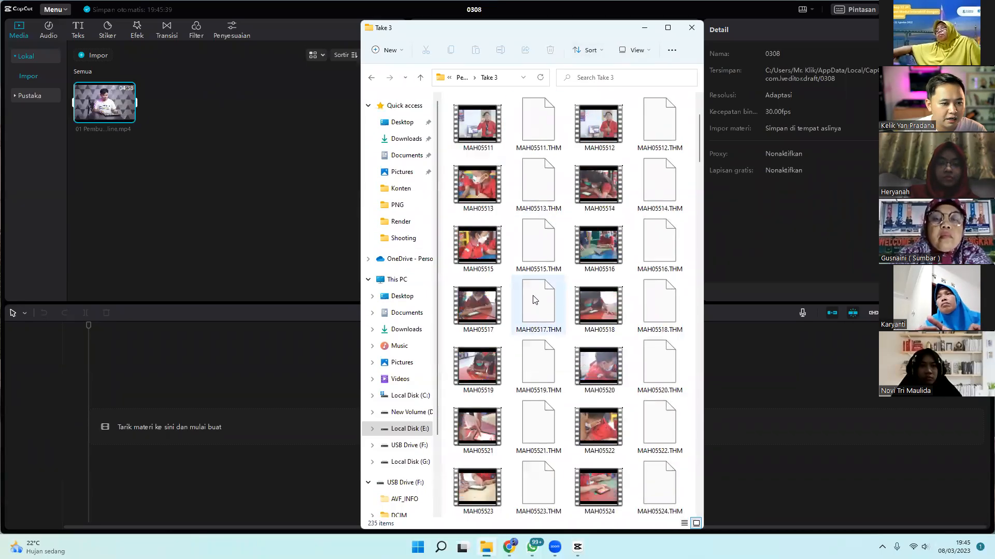
pyautogui.click(604, 187)
pyautogui.moveTo(603, 187); pyautogui.dragTo(242, 175)
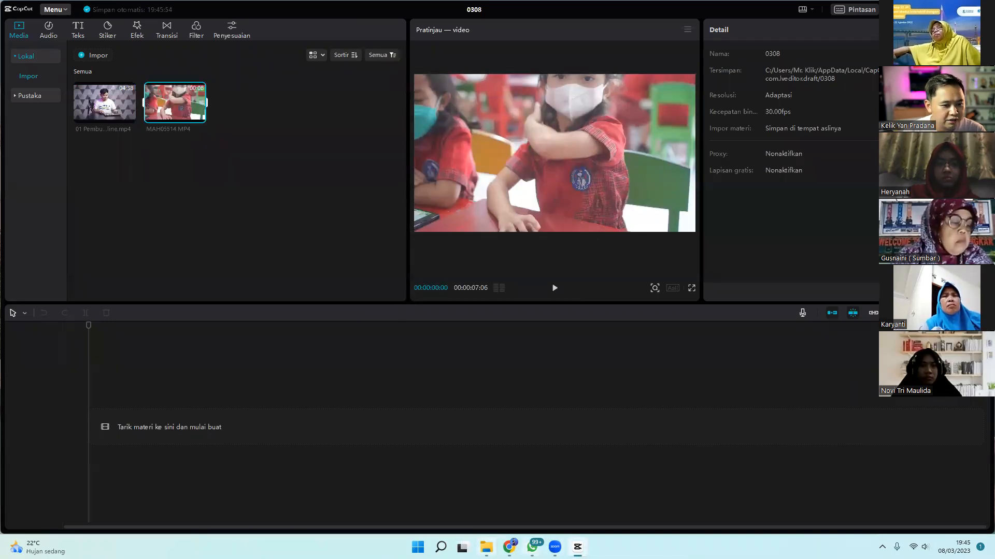
pyautogui.click(486, 547)
pyautogui.moveTo(483, 363); pyautogui.dragTo(253, 181)
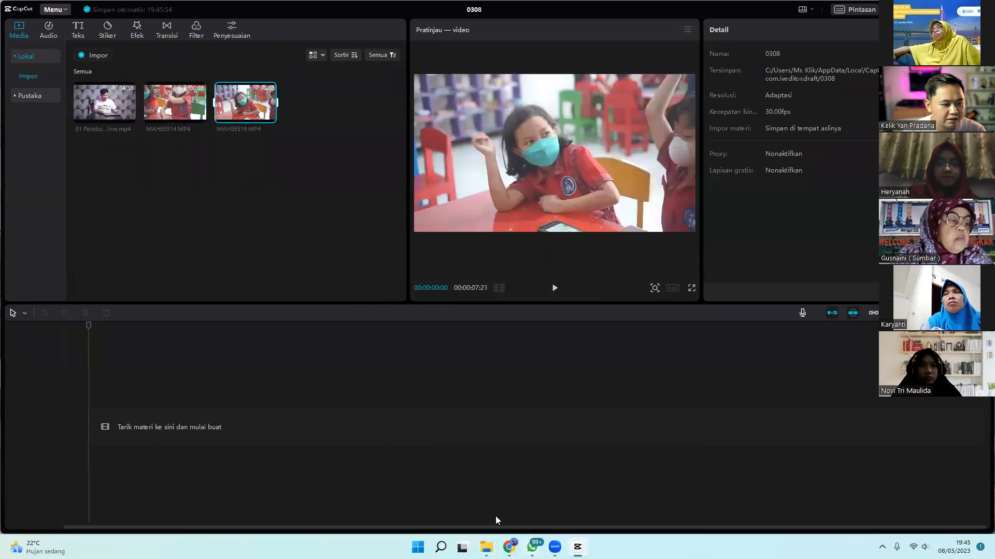
# Step: Import the clips MAH05567, MAH05570, MAH05571, MAH05573, MAH05575 and MAH05577 together from the Take 3 folder into the media library
pyautogui.click(486, 547)
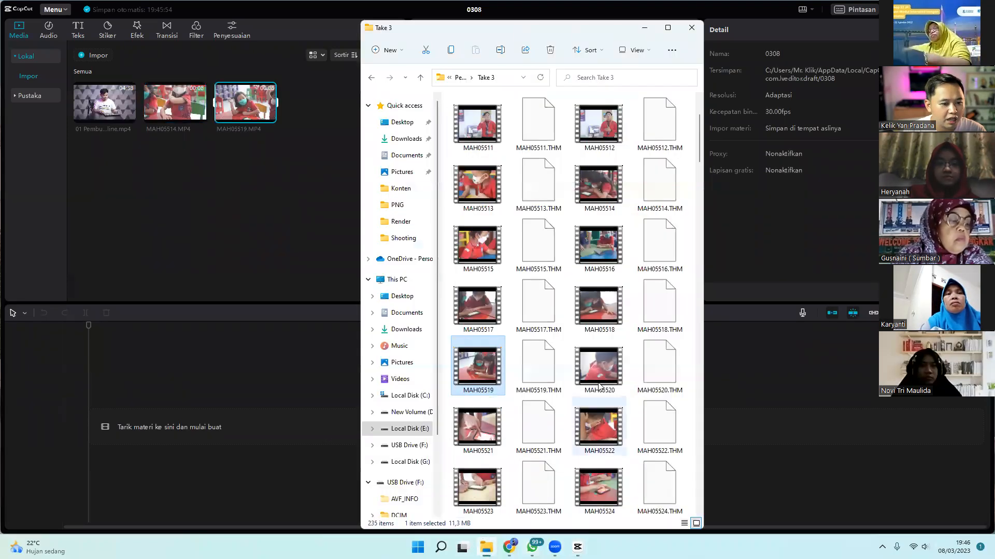
pyautogui.scroll(-10, 604, 362)
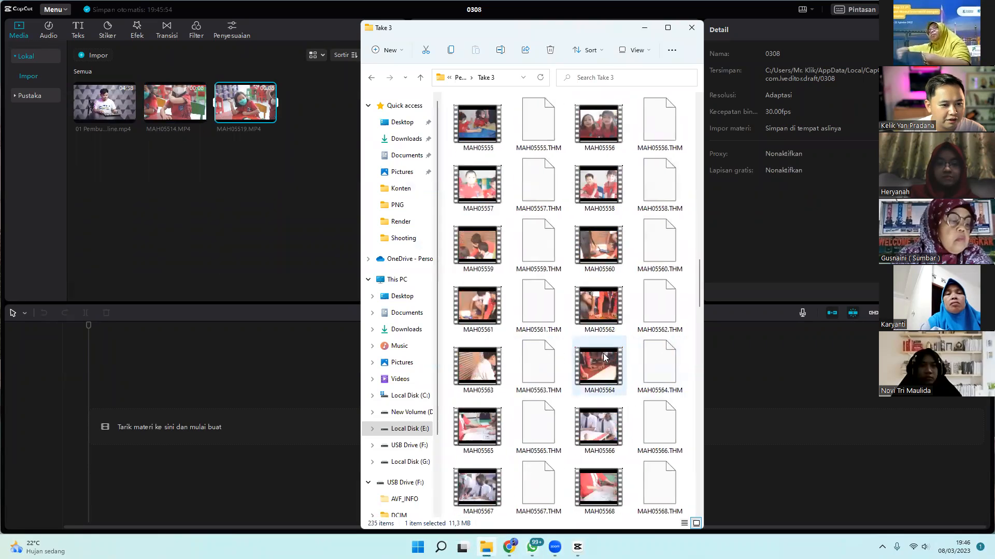
pyautogui.click(478, 309)
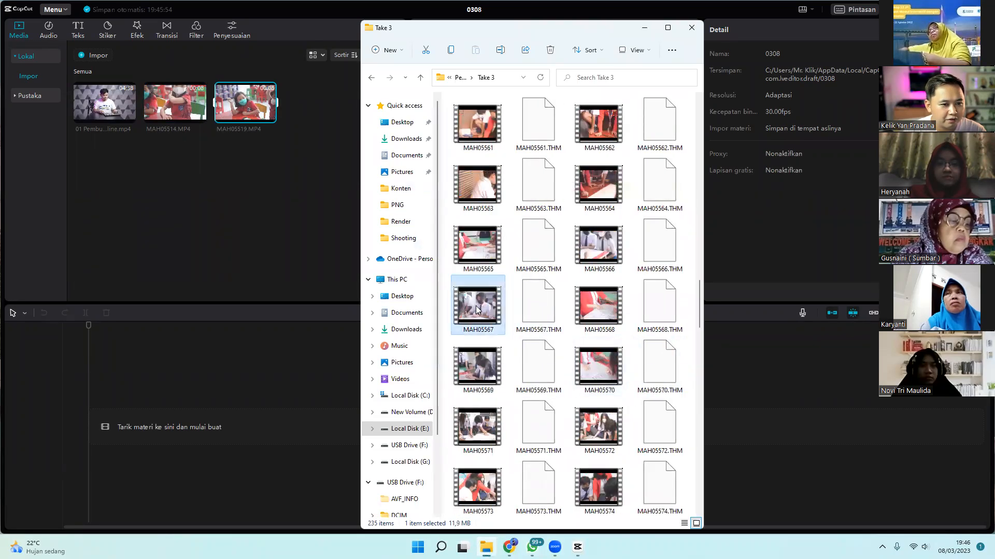
pyautogui.keyDown('ctrl'); pyautogui.click(598, 367); pyautogui.keyUp('ctrl')
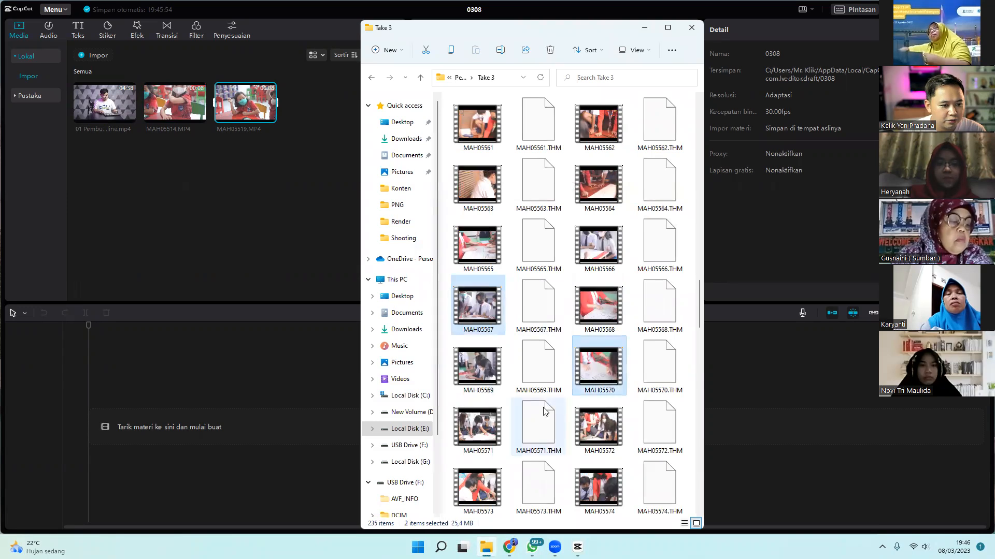
pyautogui.keyDown('ctrl'); pyautogui.click(477, 431); pyautogui.keyUp('ctrl')
pyautogui.keyDown('ctrl'); pyautogui.click(478, 487); pyautogui.keyUp('ctrl')
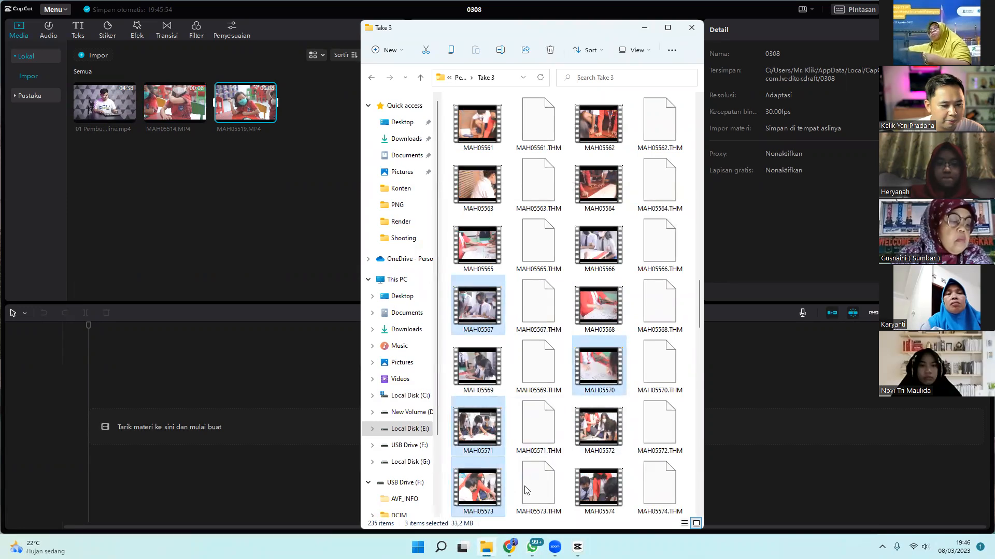
pyautogui.scroll(-3, 616, 440)
pyautogui.scroll(-3, 618, 440)
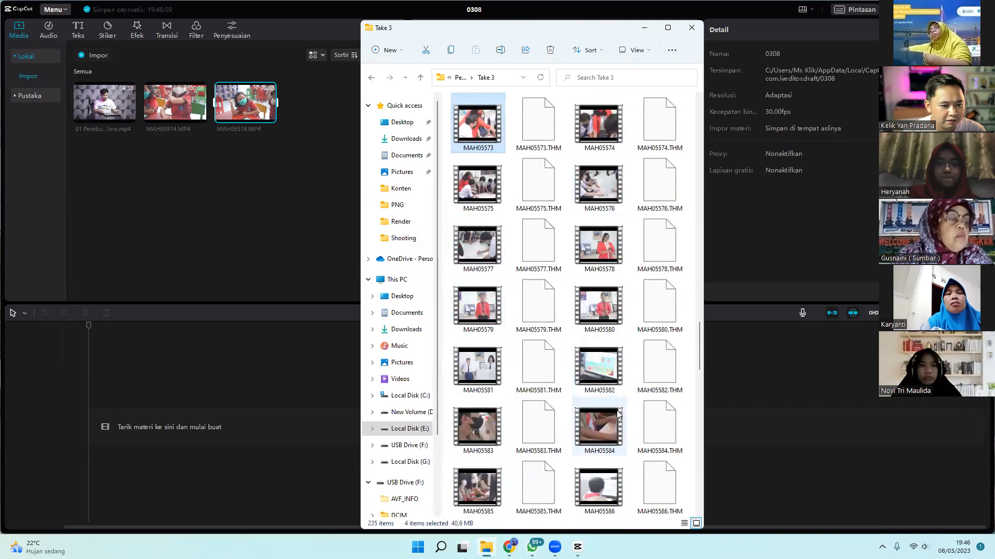
pyautogui.keyDown('ctrl'); pyautogui.click(481, 196); pyautogui.keyUp('ctrl')
pyautogui.keyDown('ctrl'); pyautogui.click(478, 246); pyautogui.keyUp('ctrl')
pyautogui.moveTo(474, 240); pyautogui.dragTo(272, 199)
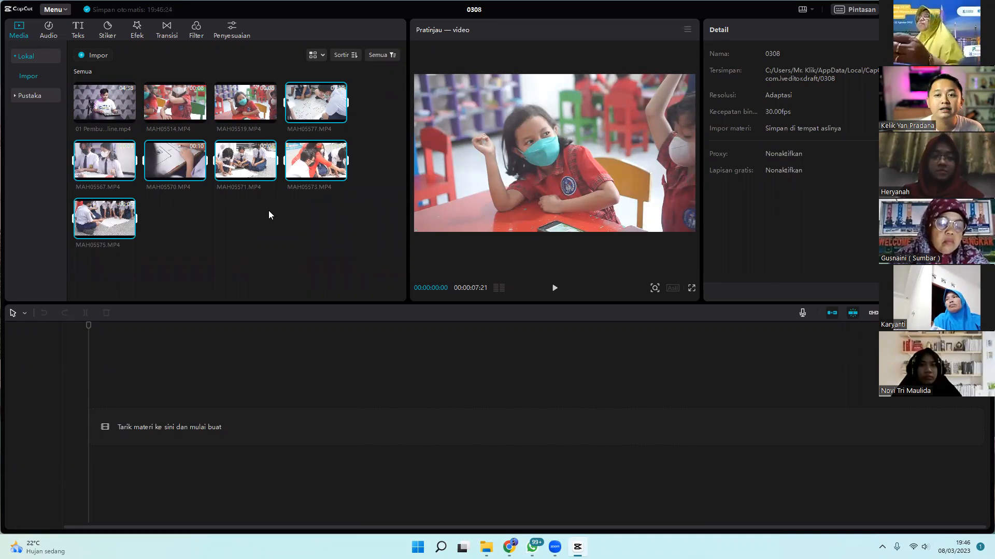
pyautogui.click(259, 235)
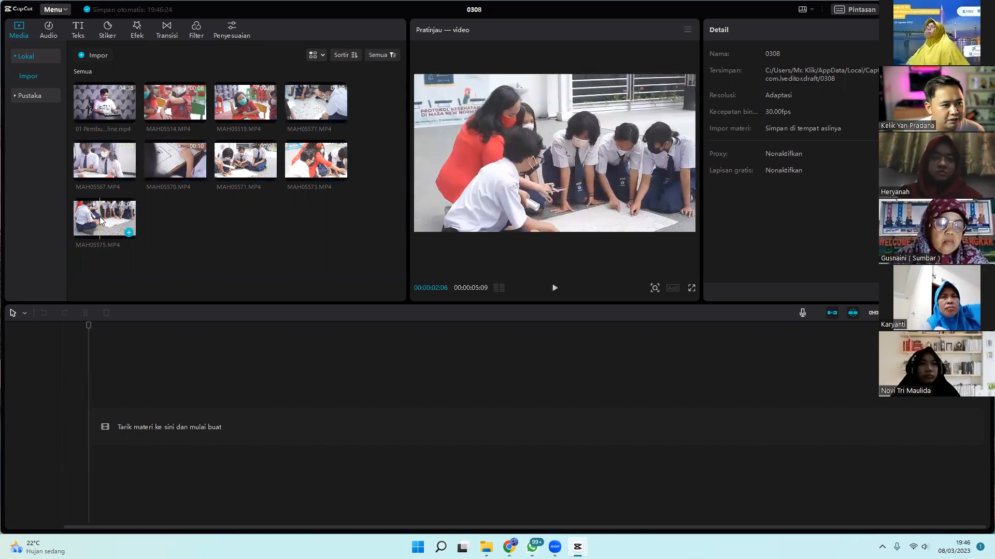
# Step: Add MAH05575.MP4 at the start of the main track, followed directly by MAH05570.MP4
pyautogui.moveTo(100, 222); pyautogui.dragTo(91, 430)
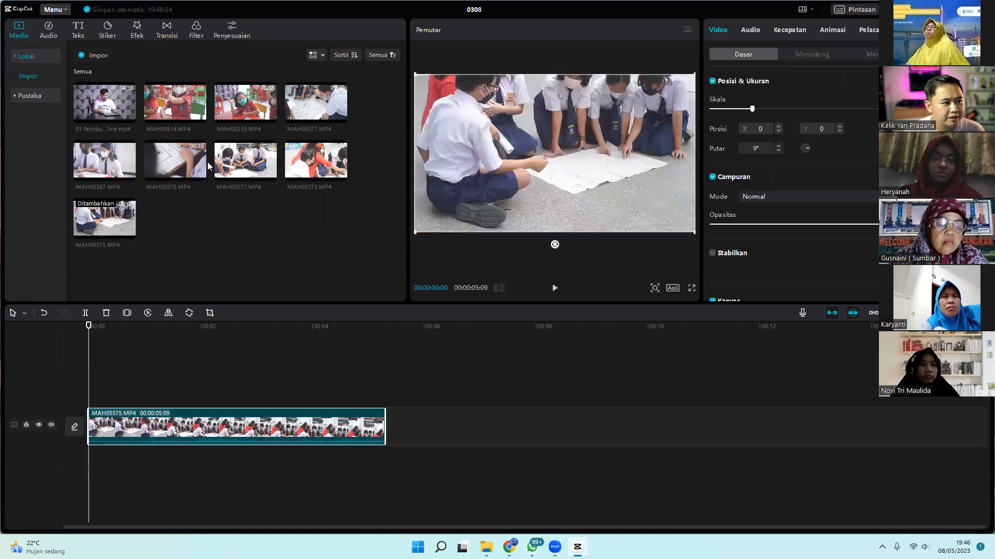
pyautogui.moveTo(186, 163); pyautogui.dragTo(405, 430)
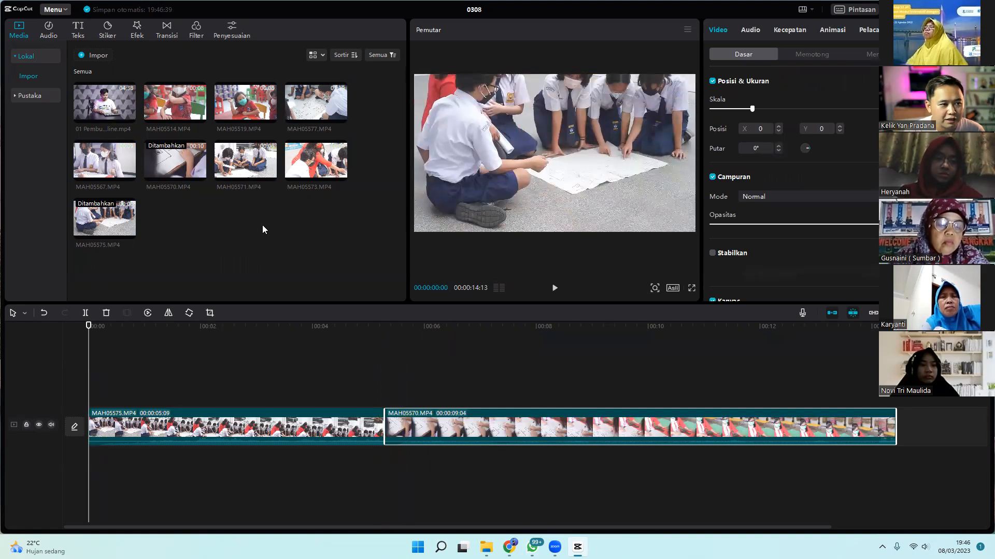
# Step: Try to move the MAH05570 clip away from MAH05575 with the main track magnet on
pyautogui.moveTo(444, 431); pyautogui.dragTo(639, 433)
pyautogui.moveTo(533, 427); pyautogui.dragTo(707, 420)
pyautogui.moveTo(449, 429); pyautogui.dragTo(628, 430)
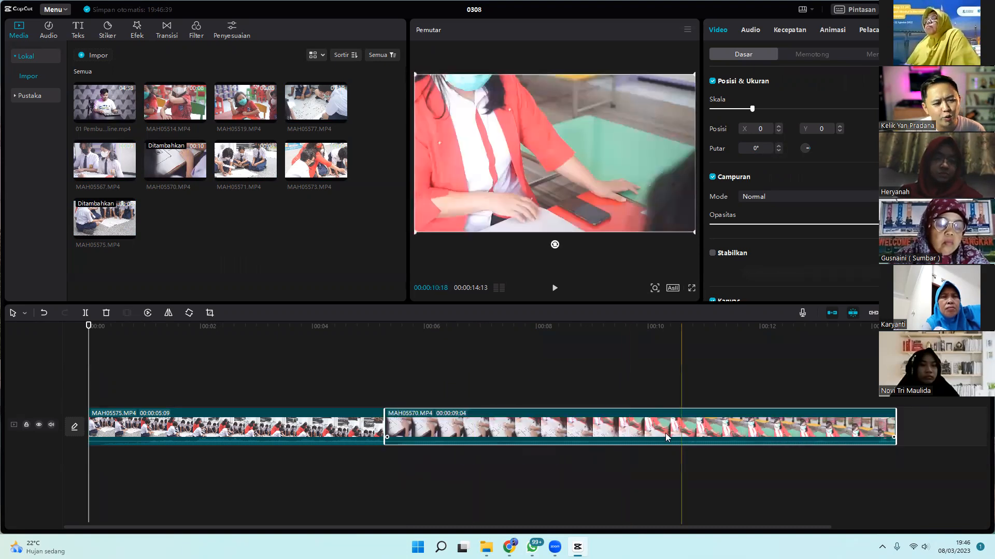
pyautogui.moveTo(454, 428); pyautogui.dragTo(647, 440)
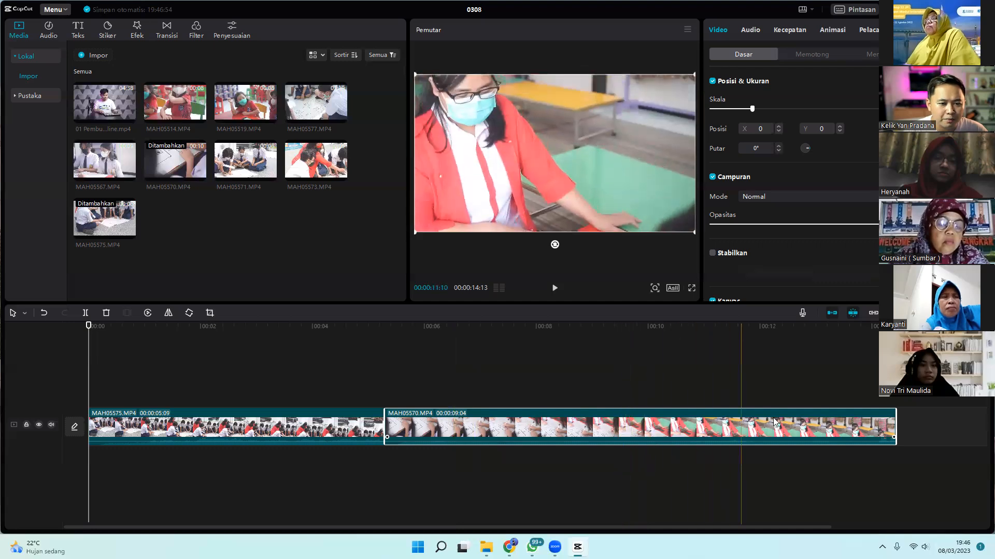
# Step: Turn off the main track magnet, move MAH05570 to leave a gap after MAH05575, and switch the magnet back on
pyautogui.click(833, 313)
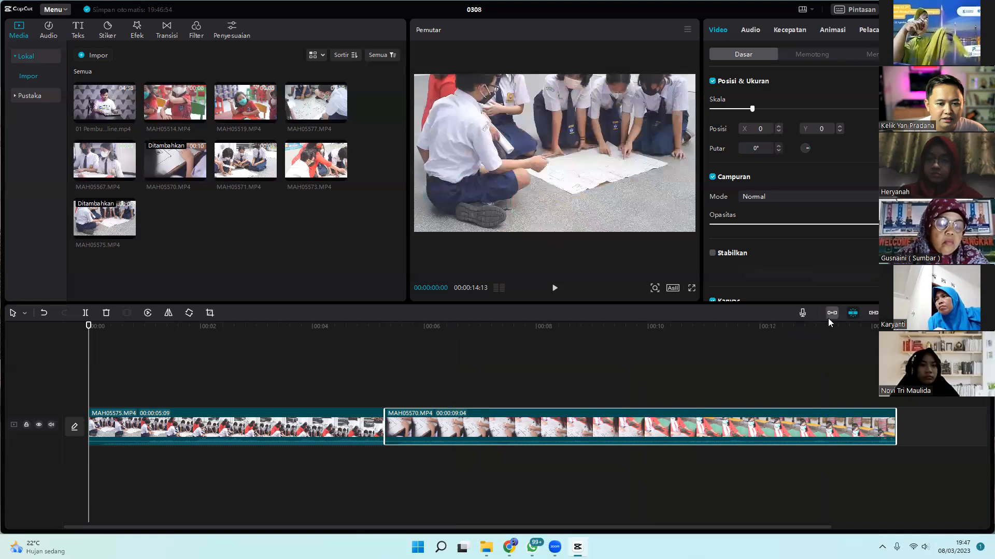
pyautogui.moveTo(498, 432); pyautogui.dragTo(535, 430)
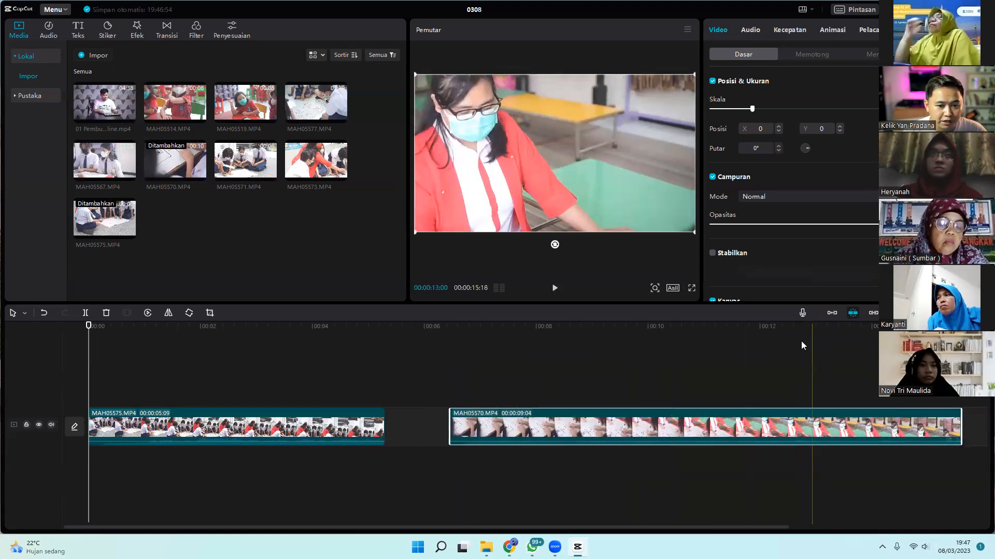
pyautogui.click(827, 313)
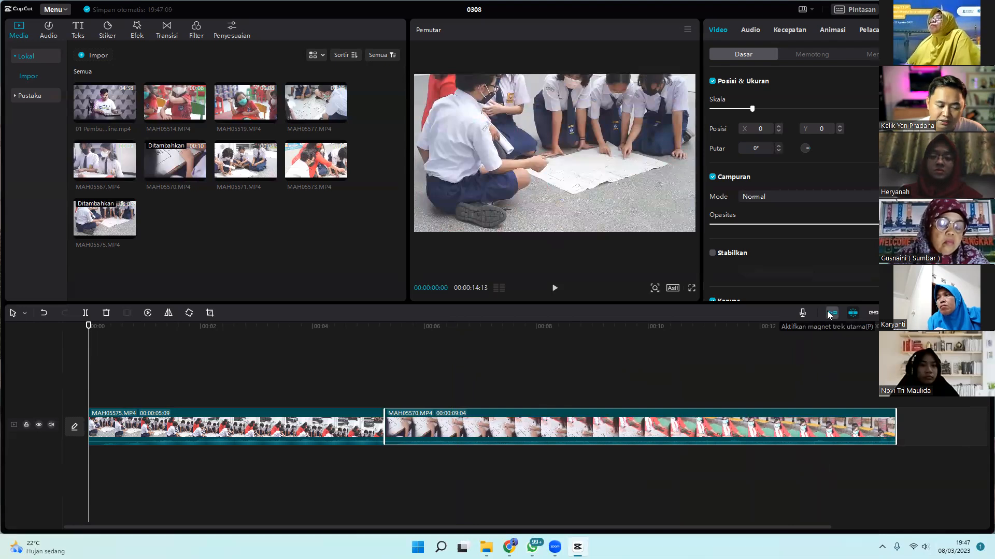
pyautogui.moveTo(445, 438); pyautogui.dragTo(612, 438)
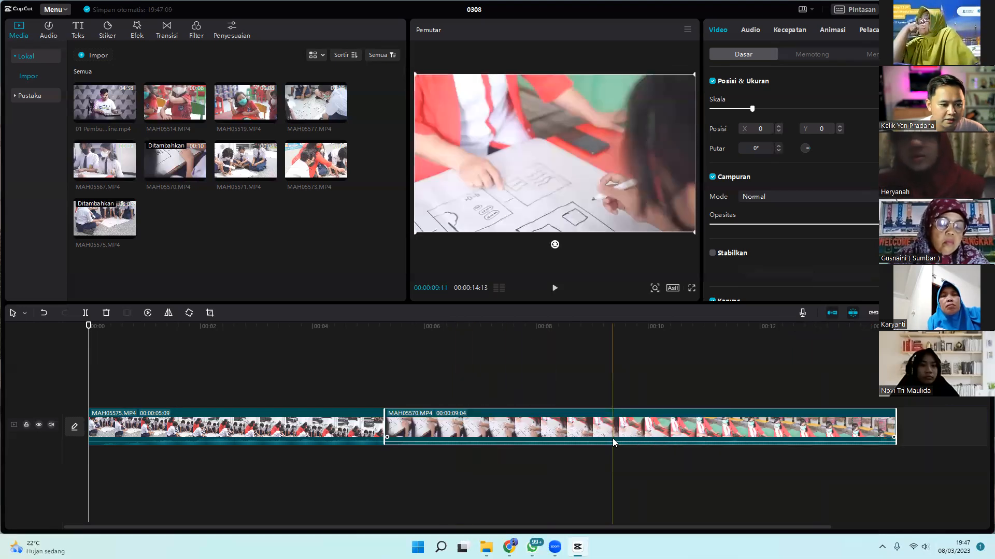
# Step: Lock and unlock the main track, and hide and show it again
pyautogui.click(26, 425)
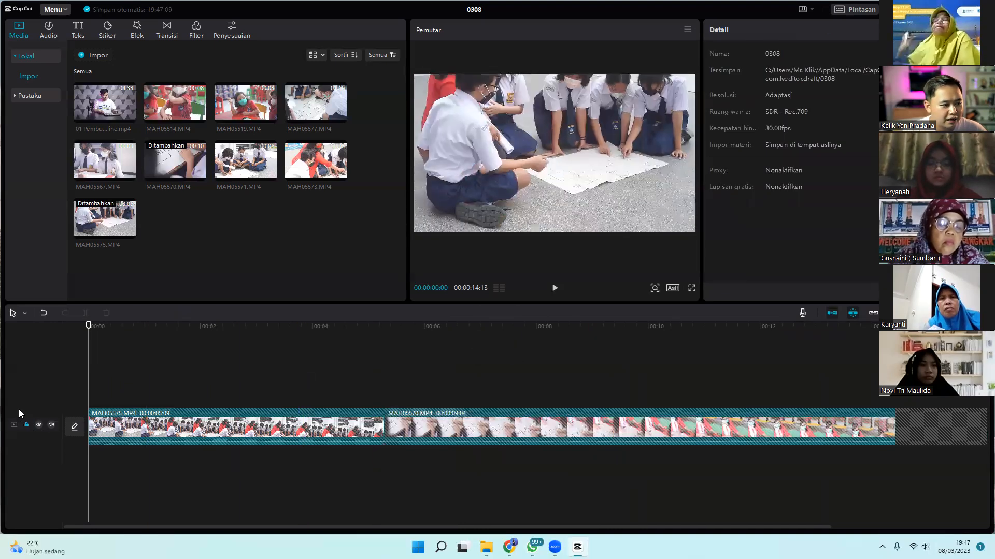
pyautogui.click(26, 424)
pyautogui.click(36, 425)
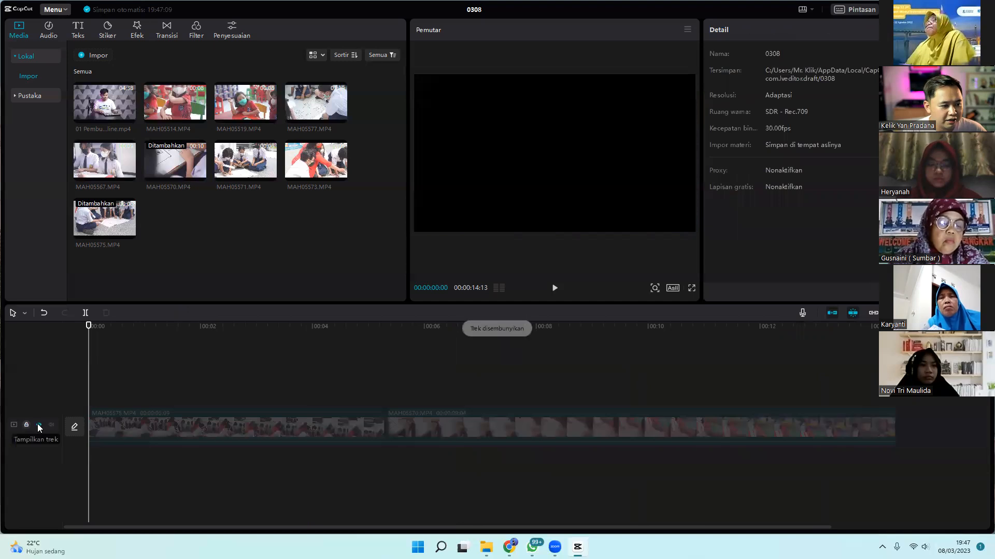
pyautogui.click(38, 424)
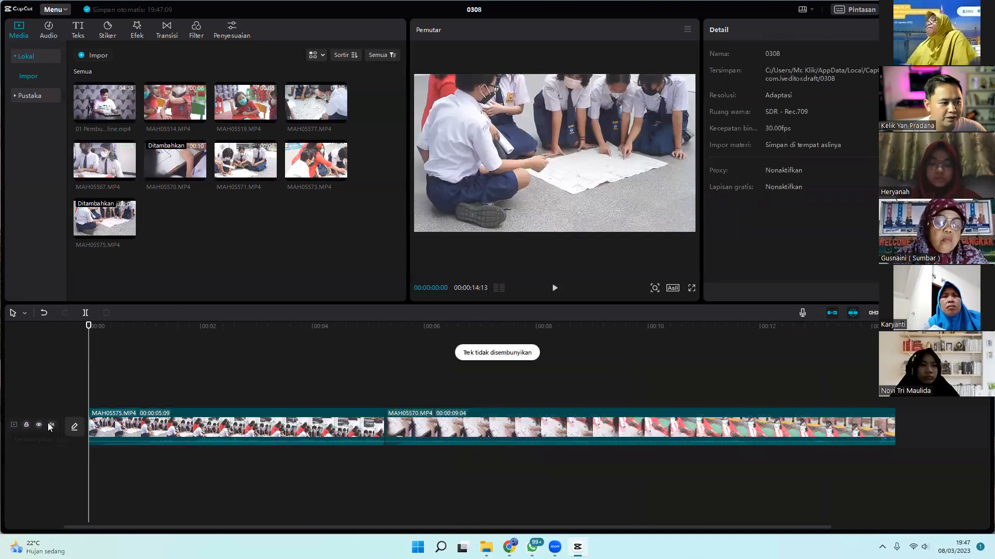
# Step: Mute the main track, playing the timeline before and after muting and scrubbing through both clips
pyautogui.click(555, 290)
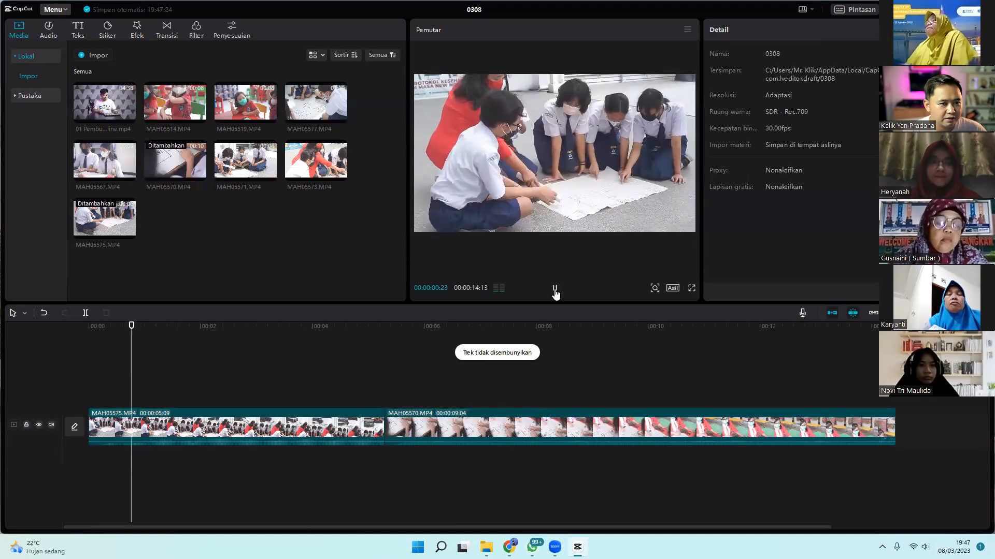
pyautogui.click(555, 290)
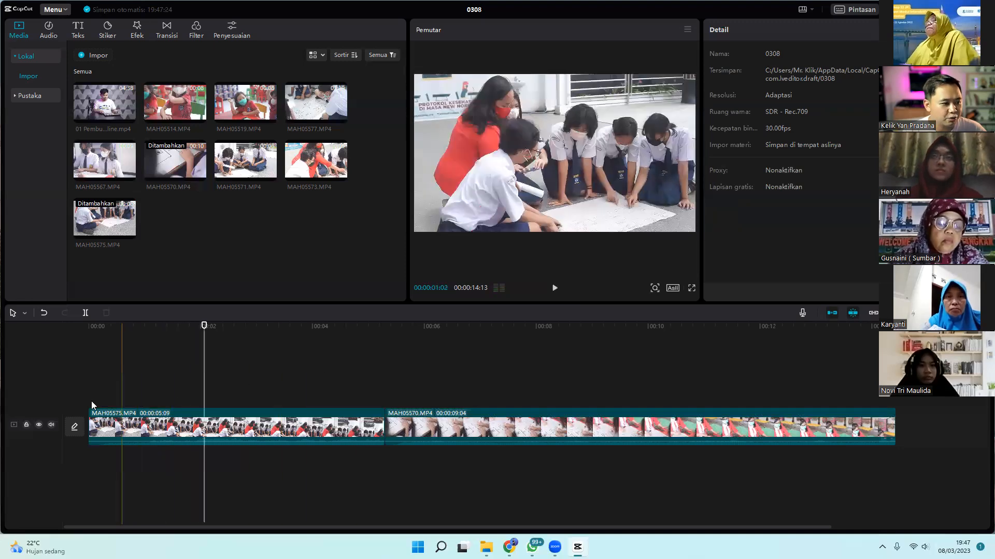
pyautogui.click(51, 425)
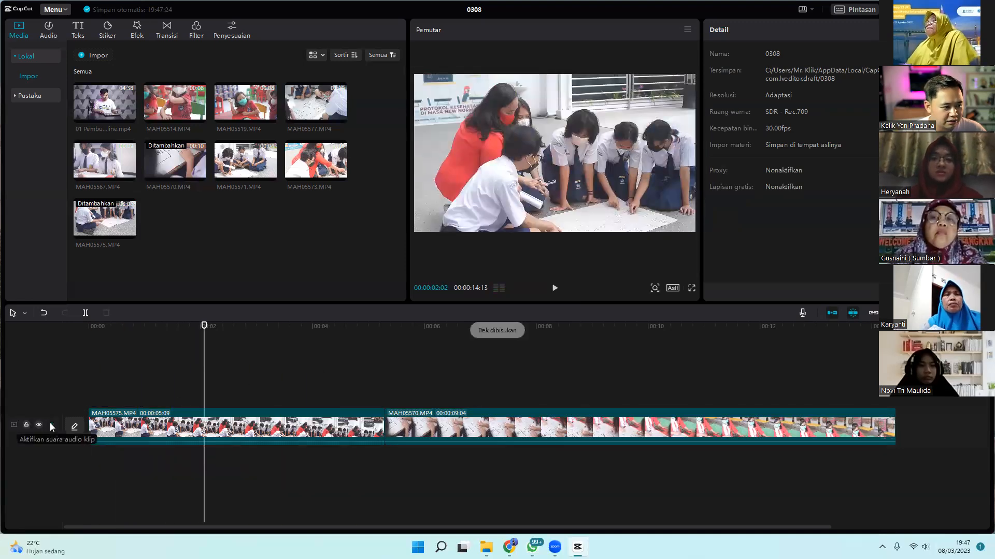
pyautogui.click(168, 325)
pyautogui.click(555, 288)
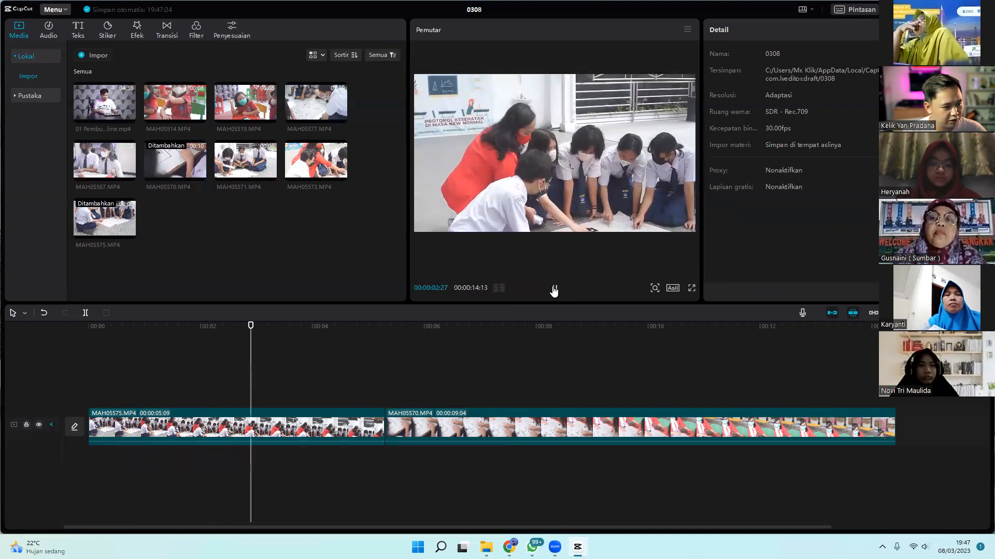
pyautogui.click(554, 288)
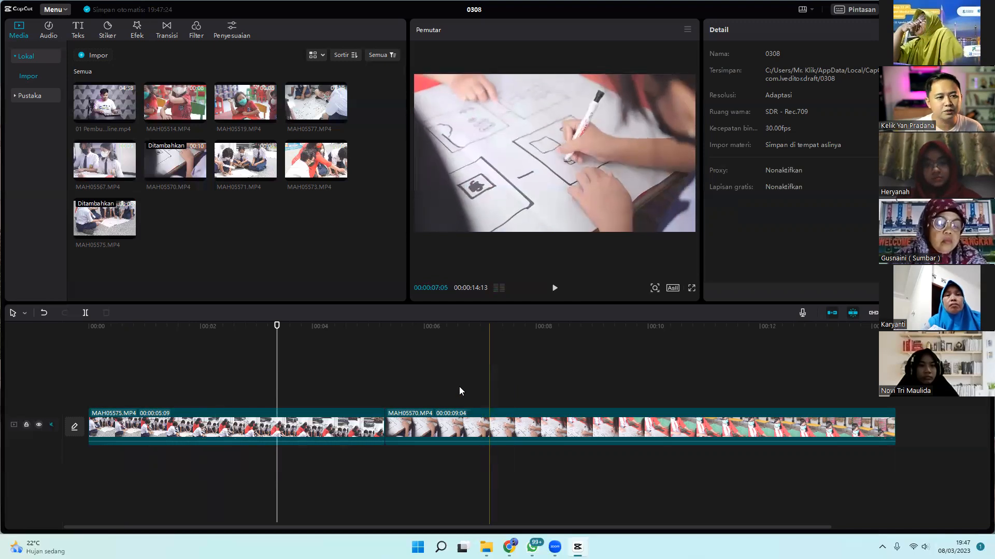
pyautogui.moveTo(111, 326); pyautogui.dragTo(674, 384)
pyautogui.moveTo(499, 387); pyautogui.dragTo(118, 394)
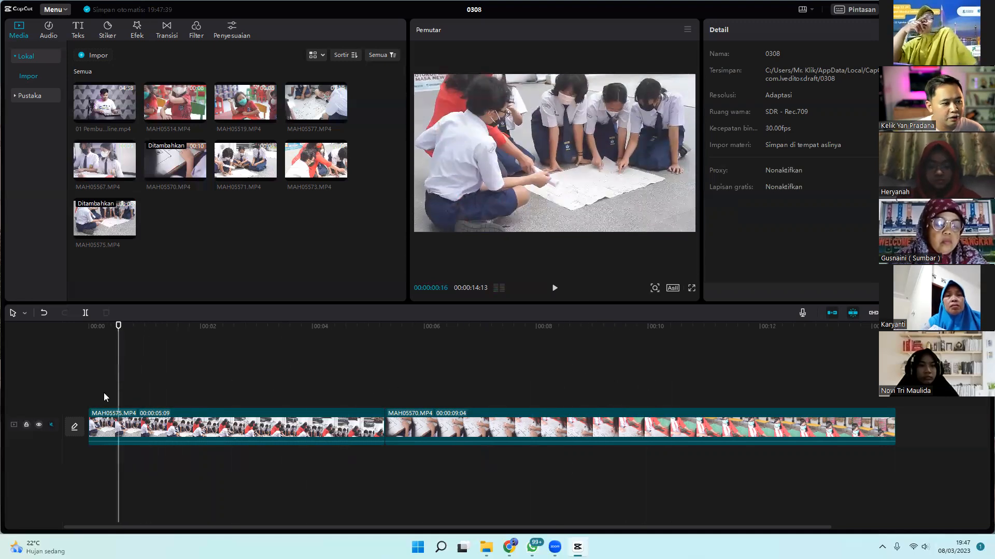
# Step: Toggle the main track's lock on and off, and toggle its visibility off and on
pyautogui.click(25, 425)
pyautogui.click(25, 425)
pyautogui.click(39, 425)
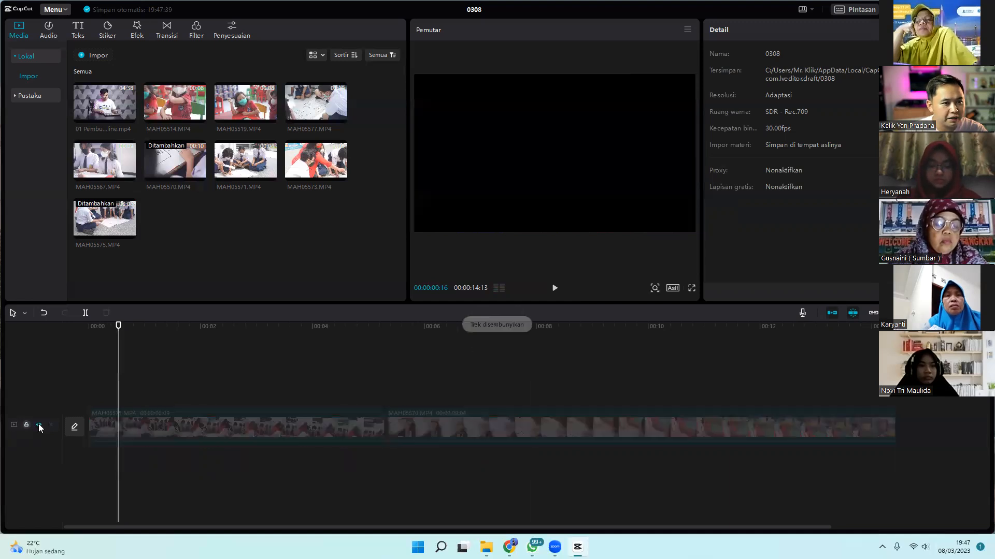
pyautogui.click(39, 425)
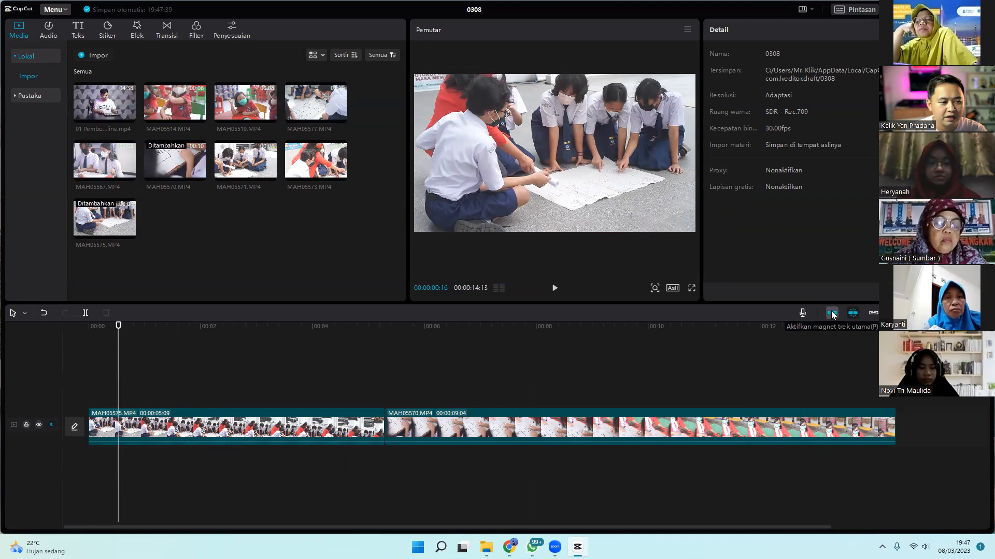
# Step: Split the MAH05575 clip at 00:00:01:28 and select its first part
pyautogui.moveTo(160, 328); pyautogui.dragTo(196, 358)
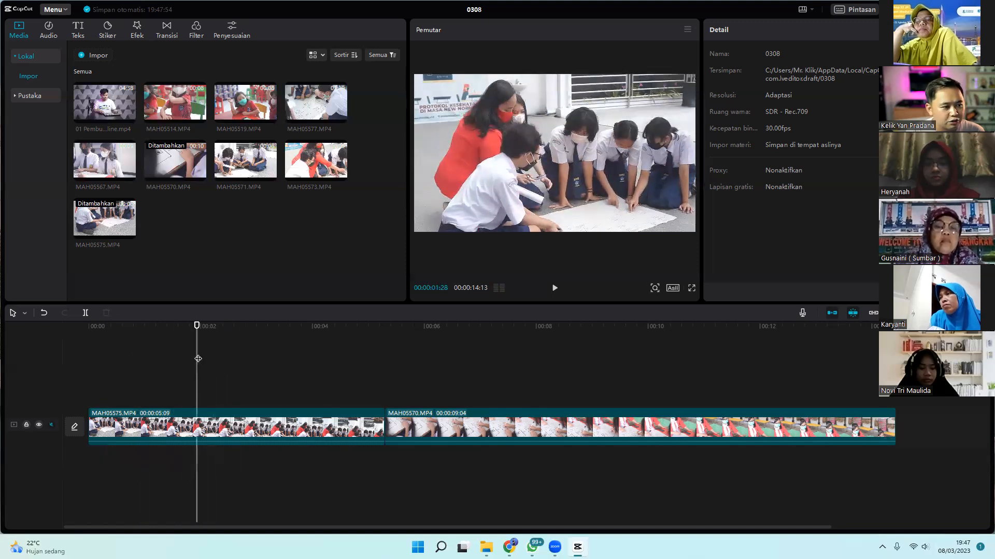
pyautogui.click(222, 424)
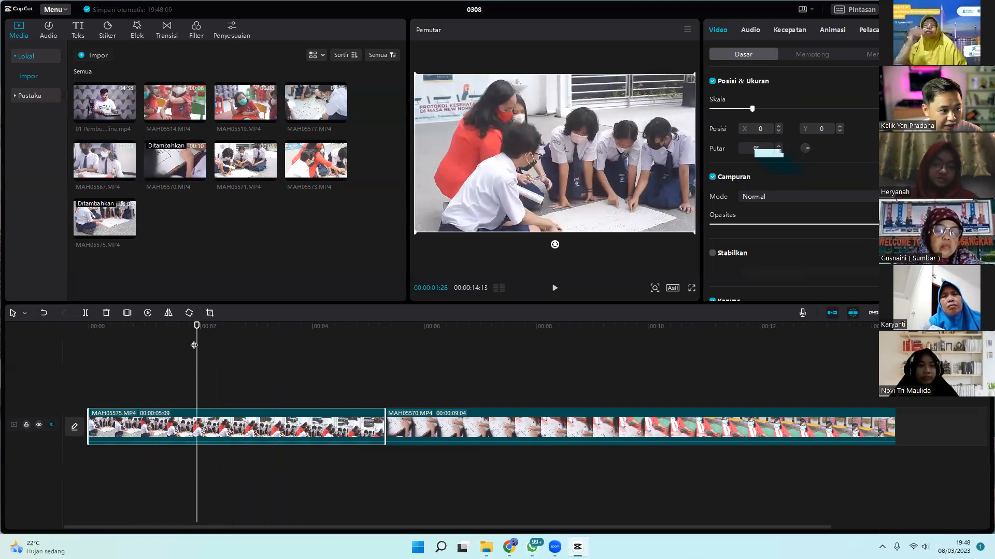
pyautogui.click(86, 313)
pyautogui.click(154, 424)
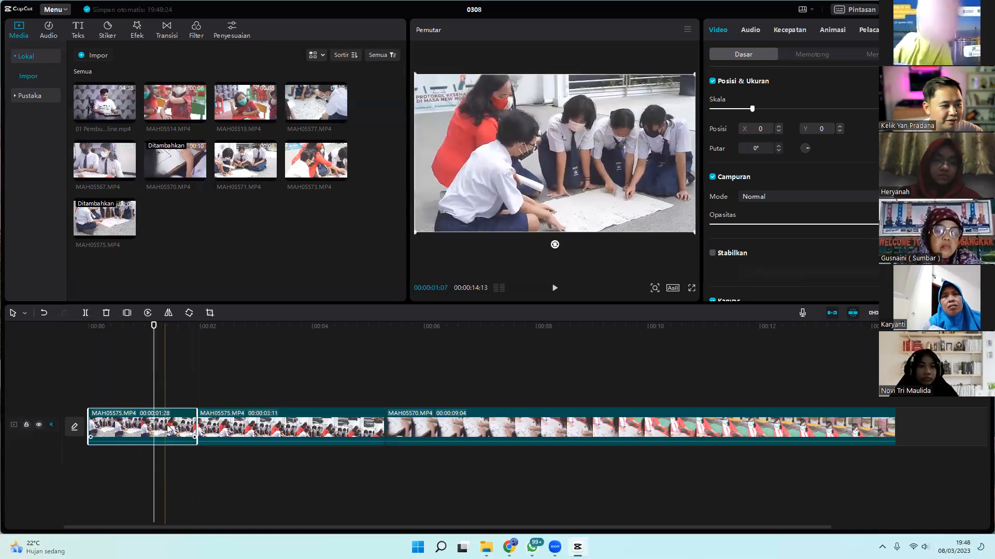
# Step: Delete the first part of the MAH05575 clip, and cut the remaining part at 00:00:02:09, removing everything after the cut
pyautogui.rightClick(158, 426)
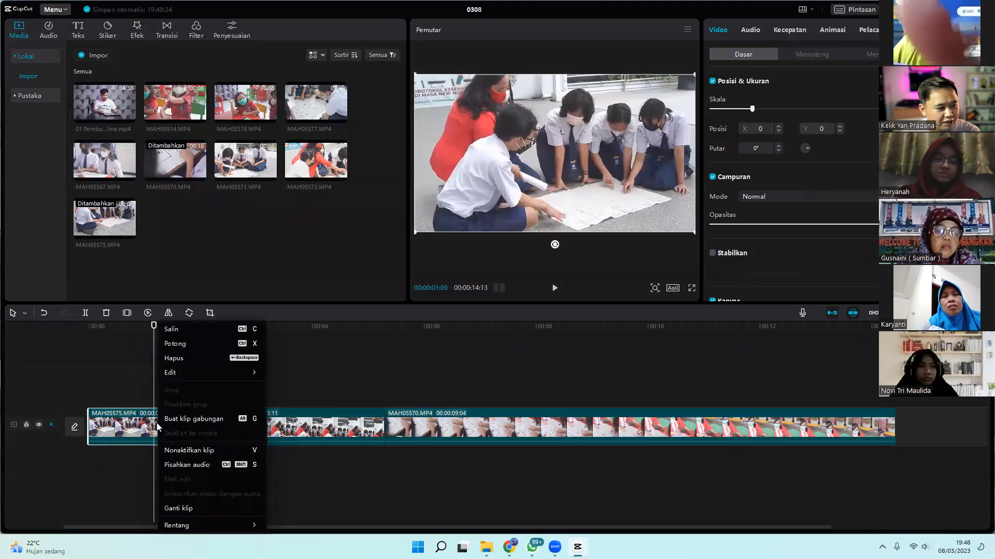
pyautogui.click(182, 357)
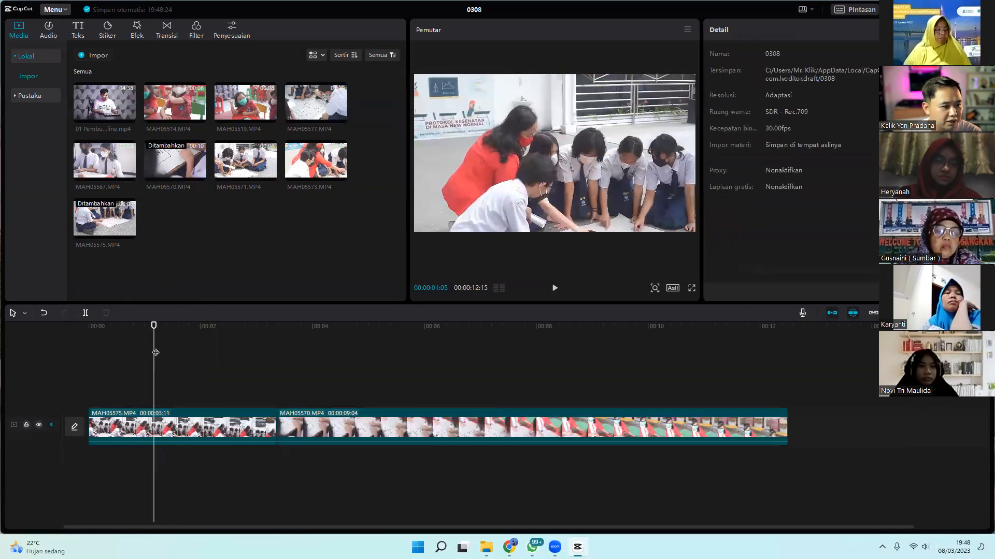
pyautogui.moveTo(156, 352); pyautogui.dragTo(217, 394)
pyautogui.click(220, 427)
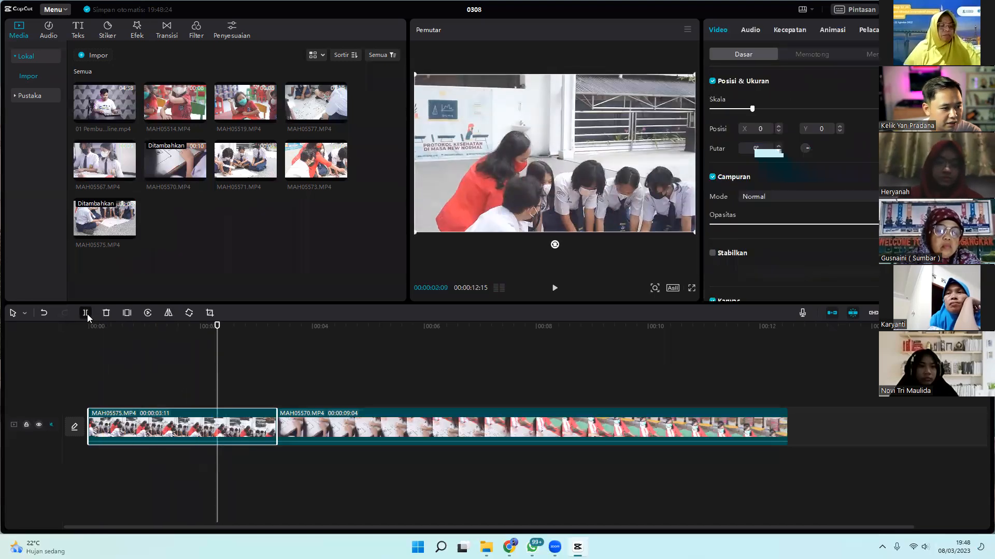
pyautogui.click(85, 312)
pyautogui.press('Delete')
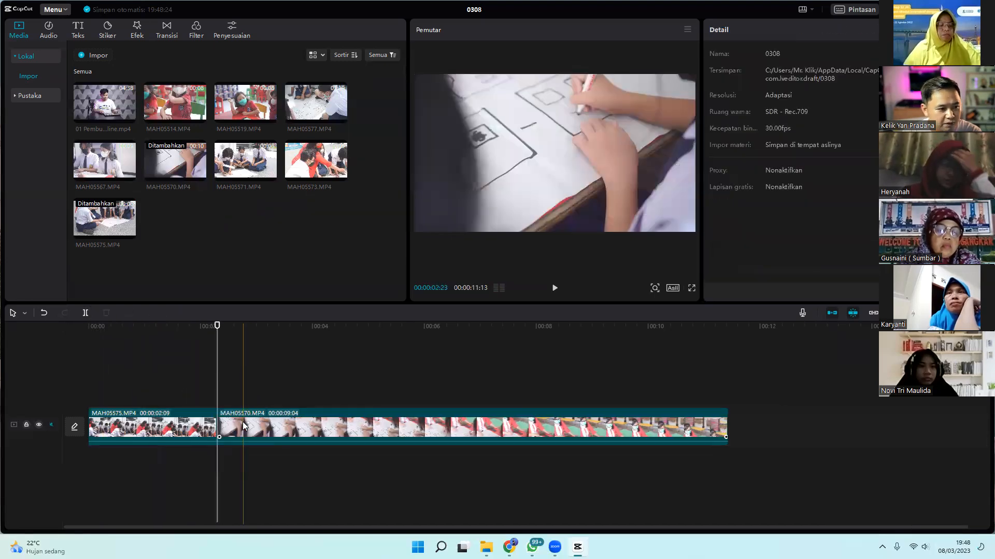
# Step: Trim the end of the MAH05570 clip to shorten it to 00:00:05:21
pyautogui.click(220, 426)
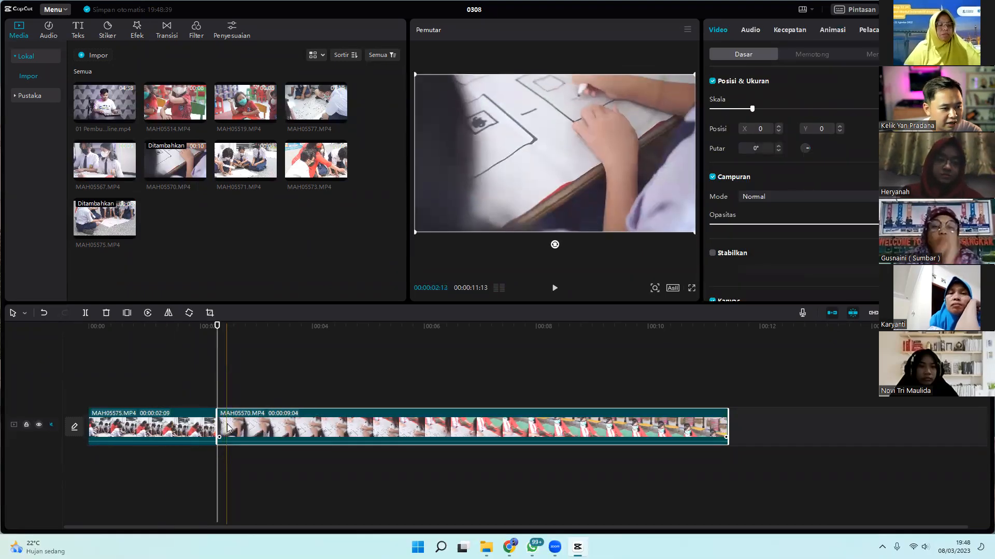
pyautogui.moveTo(218, 427)
pyautogui.mouseDown()
pyautogui.moveTo(319, 427)
pyautogui.moveTo(218, 428)
pyautogui.mouseUp()
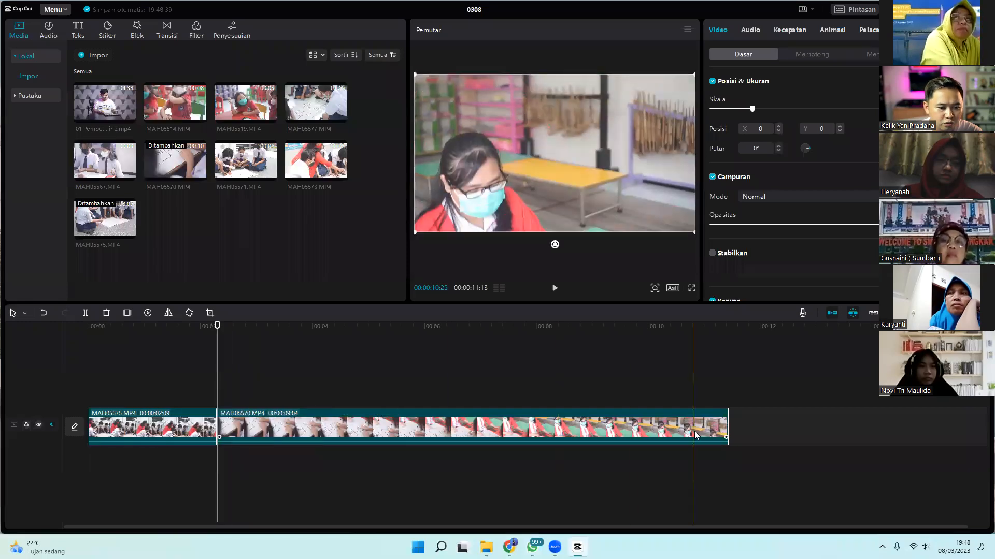
pyautogui.moveTo(705, 423); pyautogui.dragTo(532, 429)
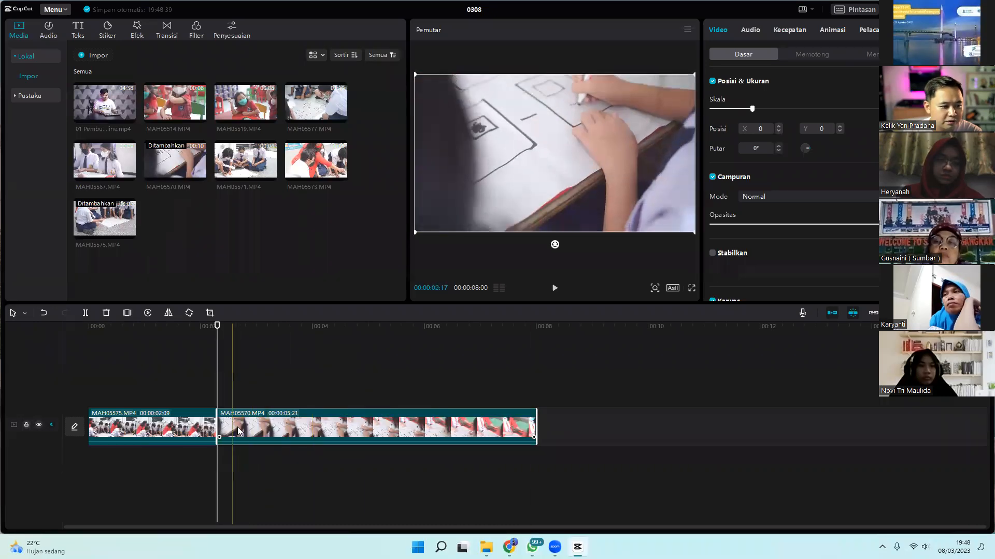
# Step: Turn off the main track magnet and shorten MAH05570 to 00:00:04:09, leaving a gap after MAH05575
pyautogui.click(829, 314)
pyautogui.moveTo(245, 437); pyautogui.dragTo(354, 437)
pyautogui.moveTo(327, 425); pyautogui.dragTo(406, 431)
pyautogui.moveTo(467, 433); pyautogui.dragTo(332, 433)
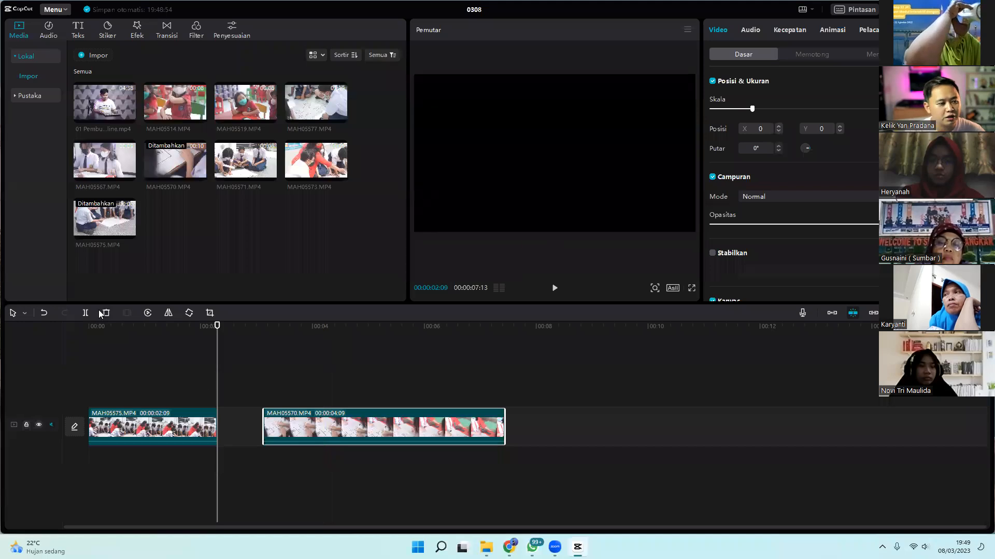
# Step: Play the timeline from the start to preview the MAH05575 clip and the gap after it
pyautogui.click(86, 331)
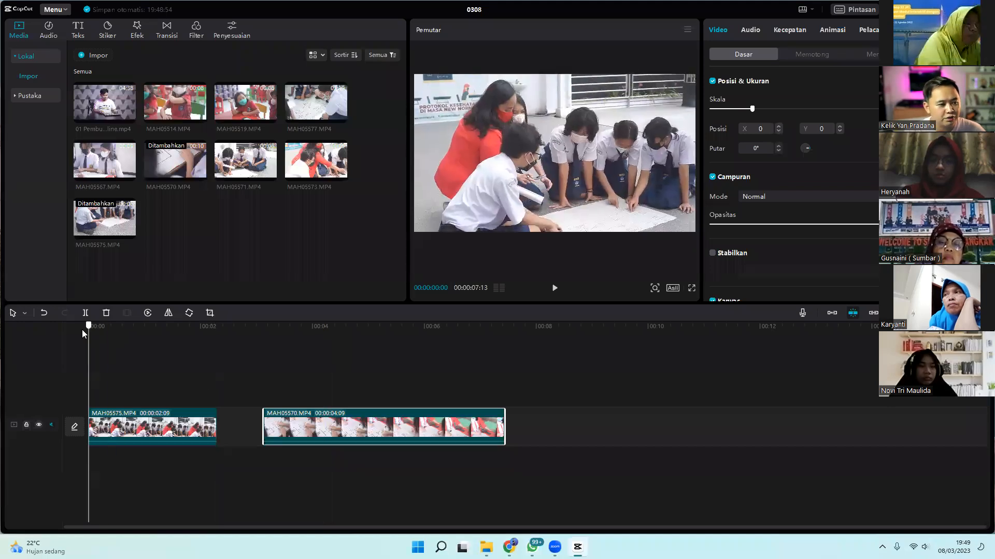
pyautogui.click(554, 288)
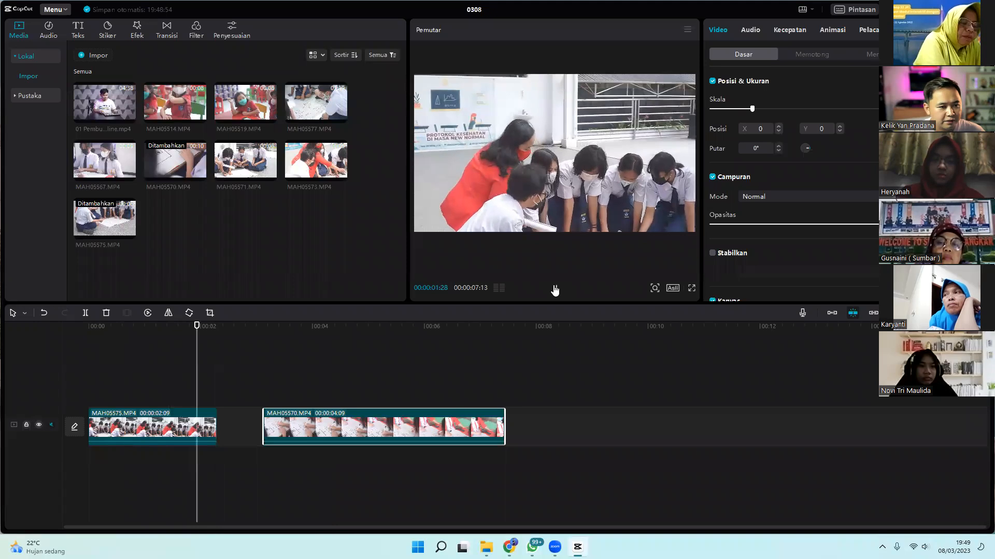
pyautogui.click(553, 288)
# Step: Extend the start of MAH05570 slightly and trim its end so that the clip lasts 00:00:03:21
pyautogui.moveTo(261, 428)
pyautogui.mouseDown()
pyautogui.moveTo(246, 428)
pyautogui.moveTo(282, 429)
pyautogui.moveTo(257, 431)
pyautogui.mouseUp()
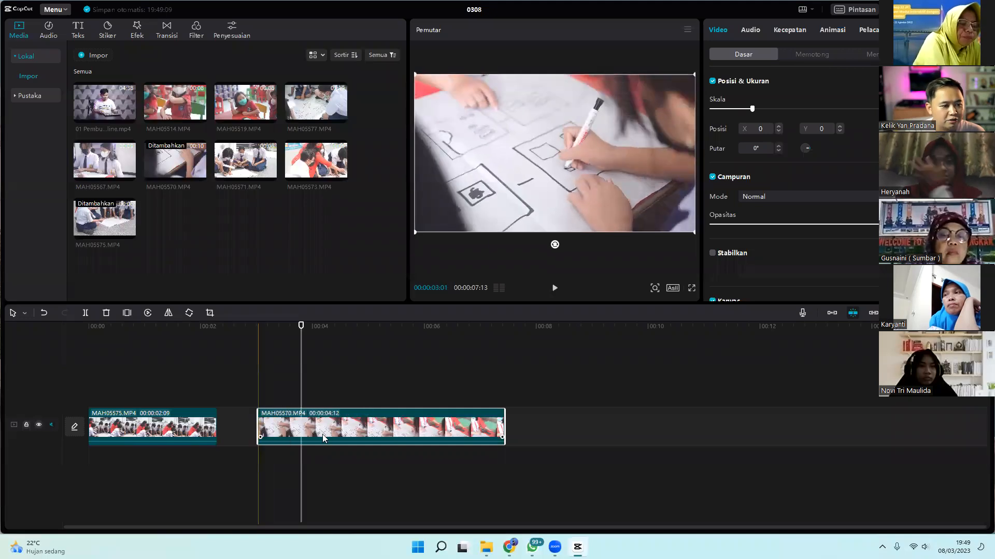
pyautogui.moveTo(520, 421); pyautogui.dragTo(463, 429)
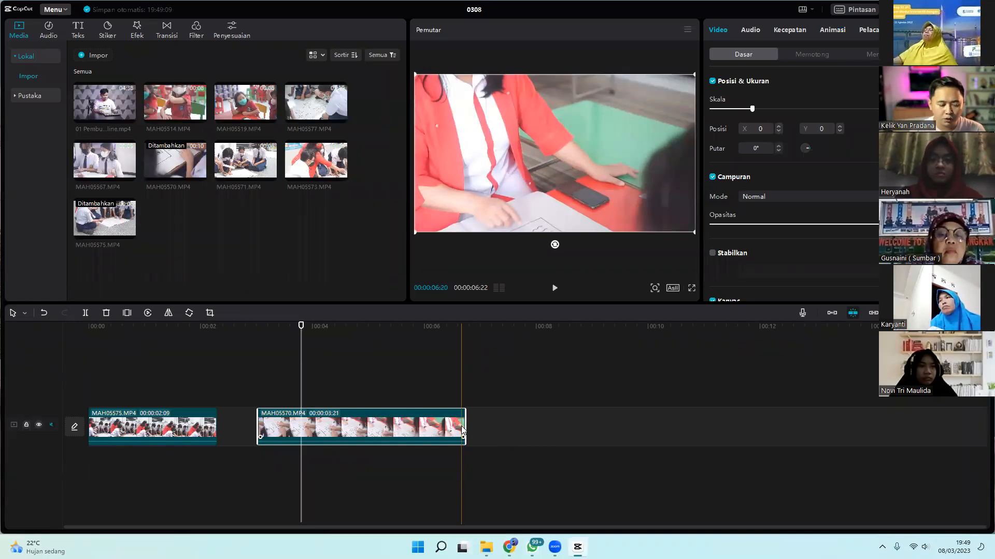
pyautogui.click(118, 329)
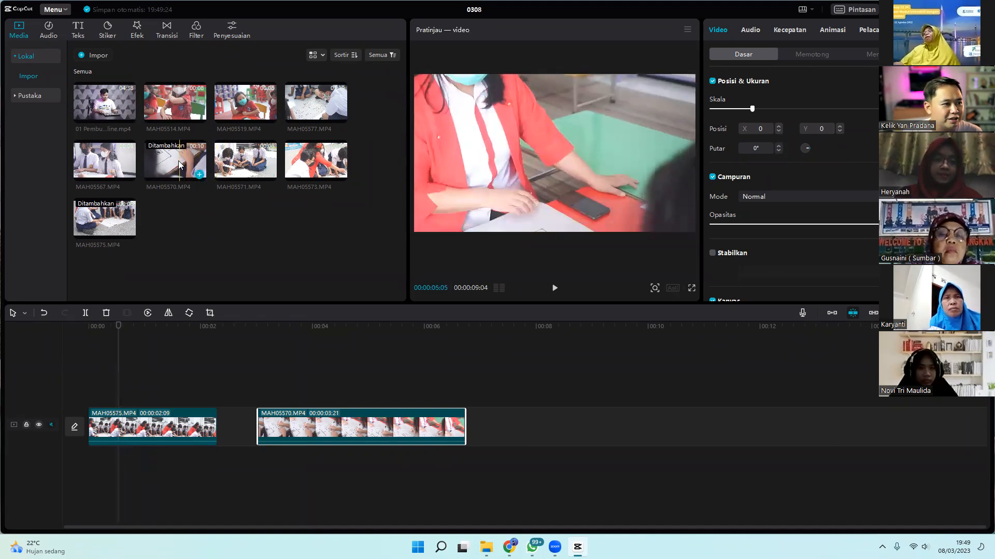
# Step: Try placing a shortened MAH05577 clip from the media library after MAH05570, and delete it from the timeline
pyautogui.click(147, 160)
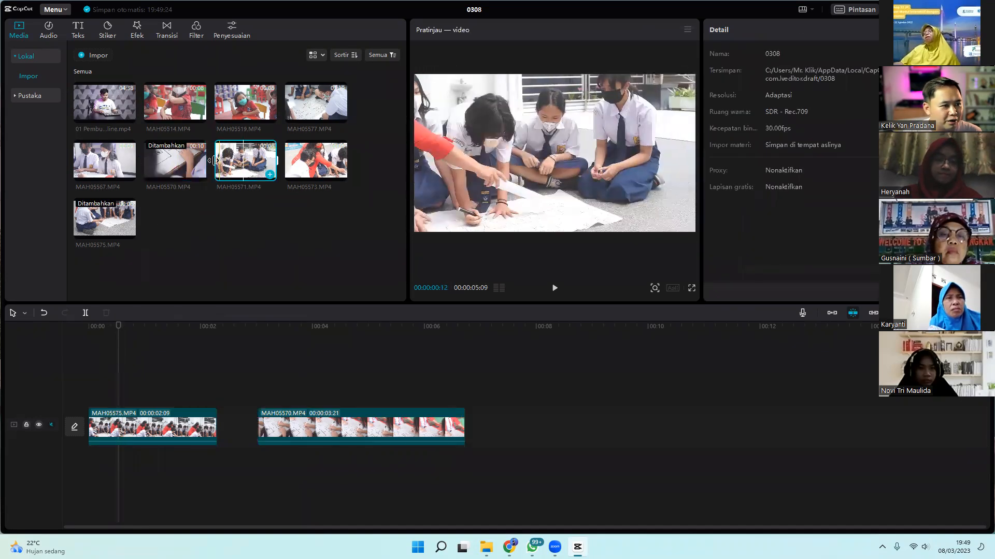
pyautogui.click(231, 163)
pyautogui.moveTo(227, 163); pyautogui.dragTo(235, 163)
pyautogui.click(302, 110)
pyautogui.moveTo(284, 109); pyautogui.dragTo(481, 428)
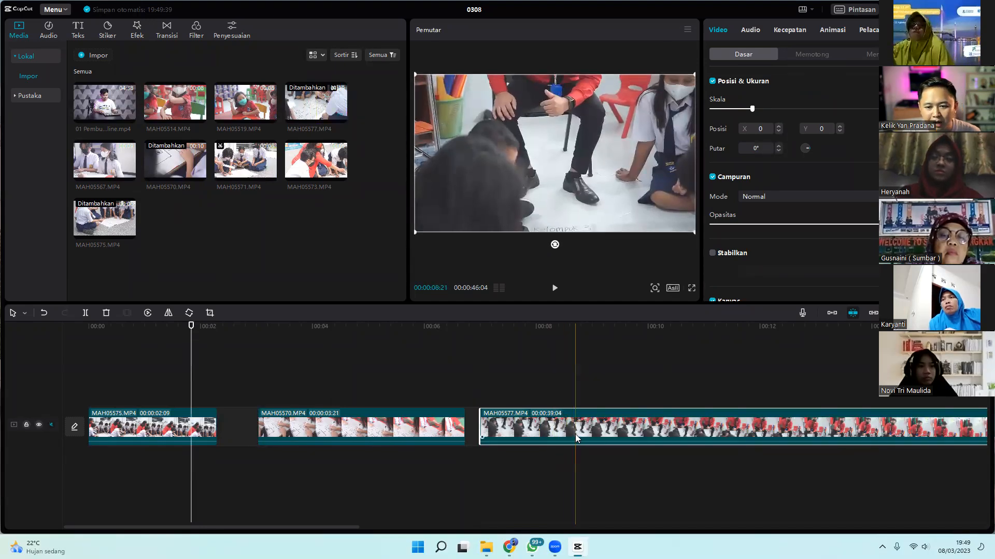
pyautogui.press('Delete')
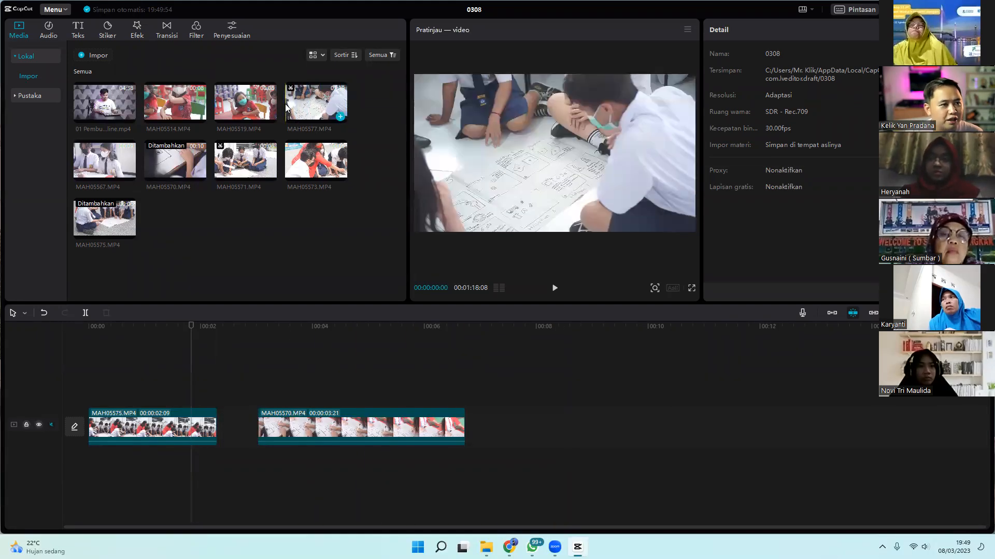
# Step: Mark a short range of MAH05519 in the media library and place it after MAH05570 as a 00:00:02:15 clip
pyautogui.moveTo(317, 109)
pyautogui.mouseDown()
pyautogui.moveTo(330, 124)
pyautogui.moveTo(325, 167)
pyautogui.moveTo(314, 105)
pyautogui.mouseUp()
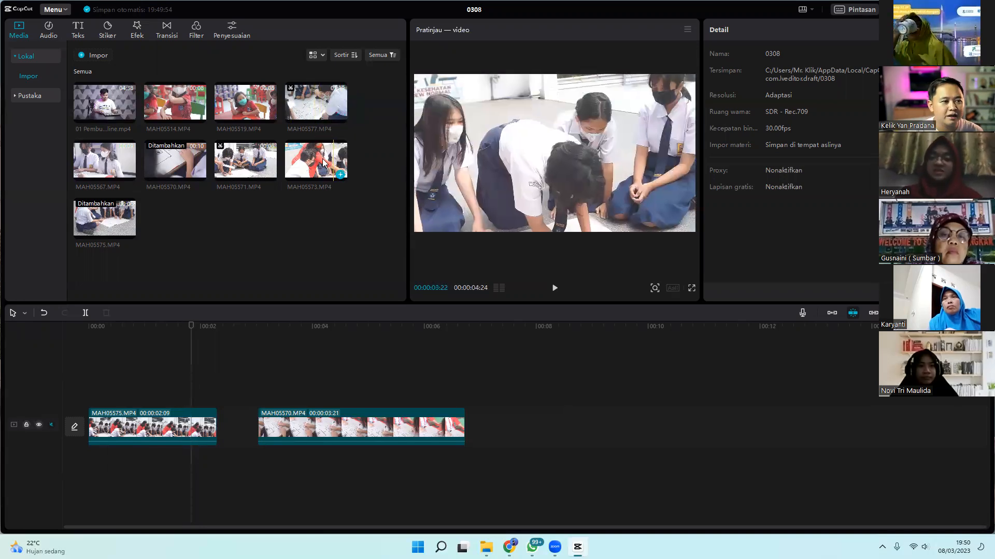
pyautogui.click(228, 113)
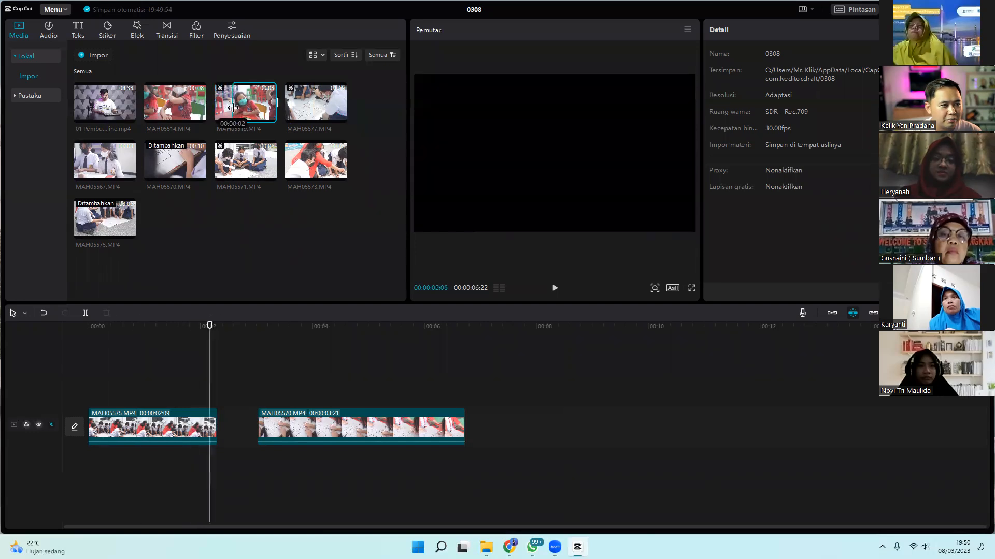
pyautogui.moveTo(230, 109); pyautogui.dragTo(698, 448)
pyautogui.moveTo(927, 430); pyautogui.dragTo(574, 427)
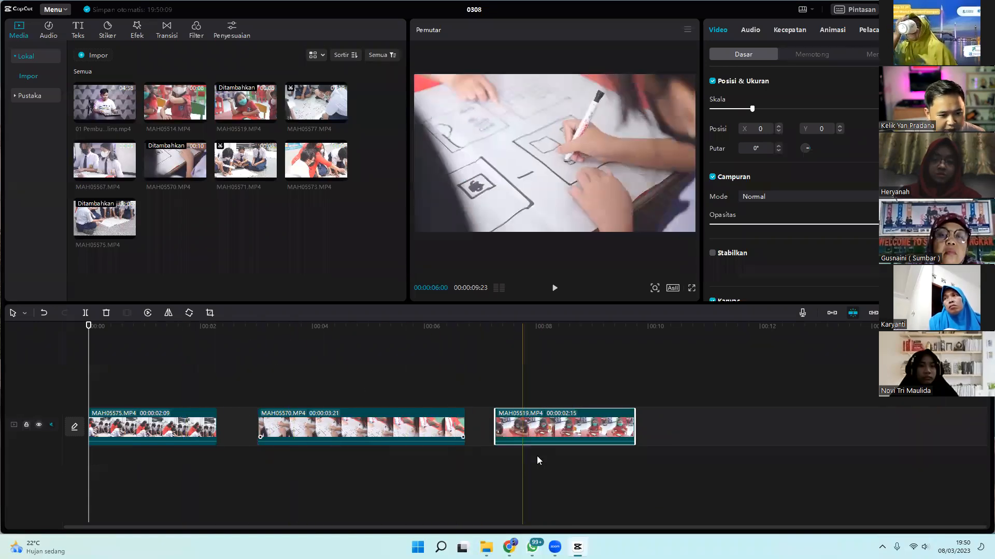
# Step: Switch to the Canva presentation and review the media import, timeline command and basic editing slides in full screen through the closing slide
pyautogui.hotkey('alt', 'Tab')
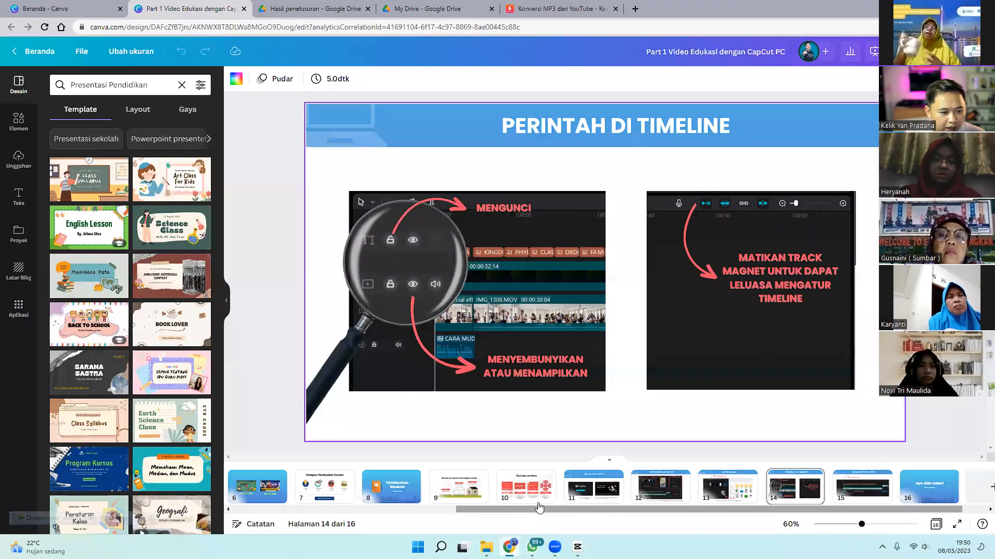
pyautogui.click(958, 526)
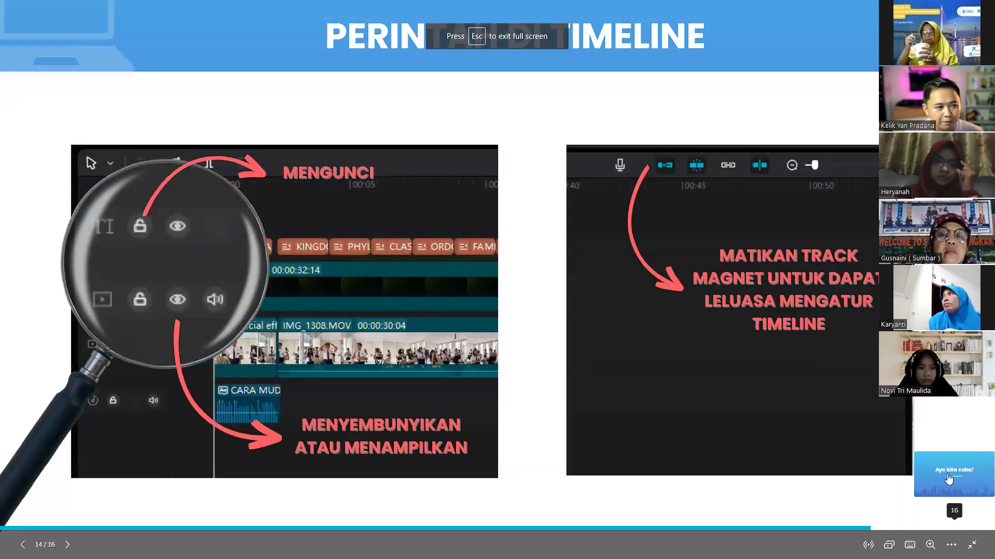
pyautogui.press('Left')
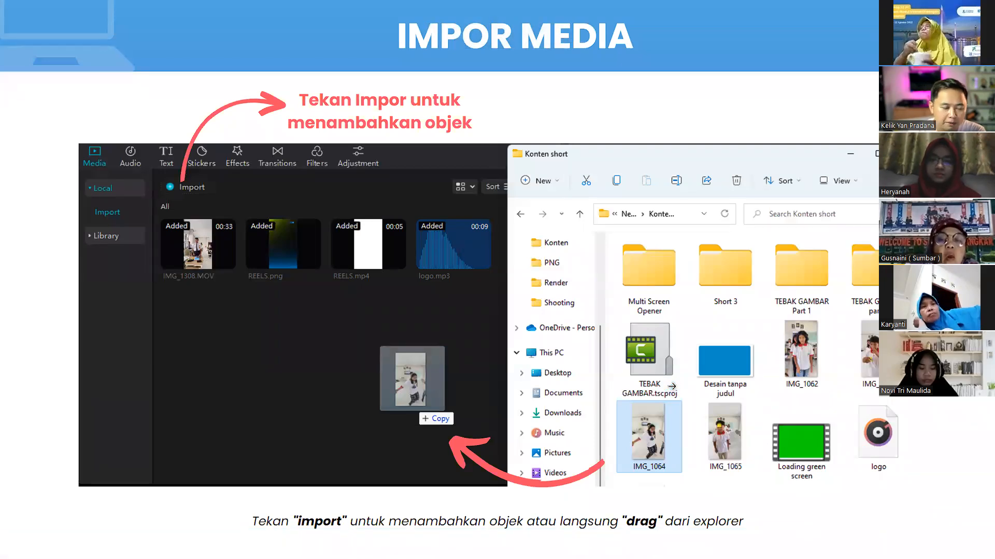
pyautogui.press('Right')
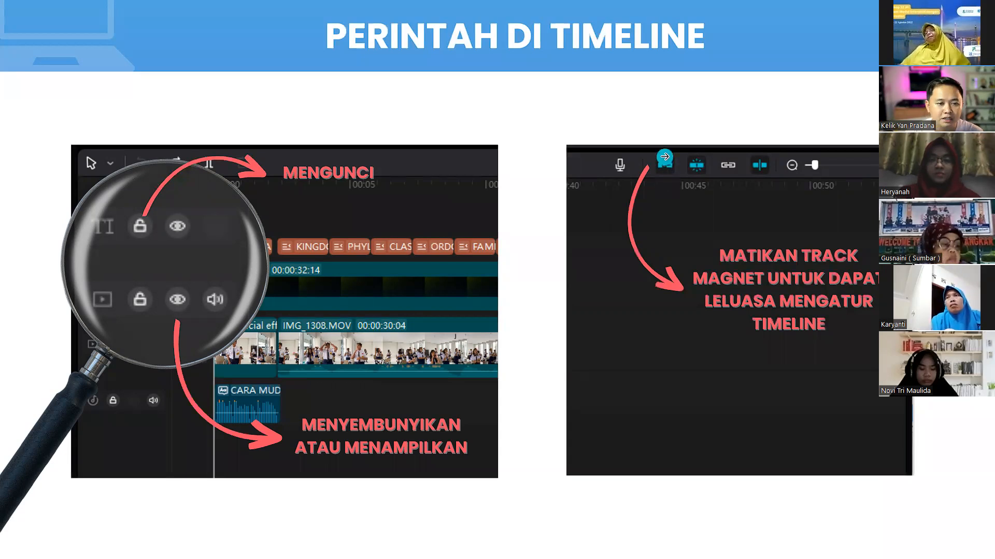
pyautogui.press('Right')
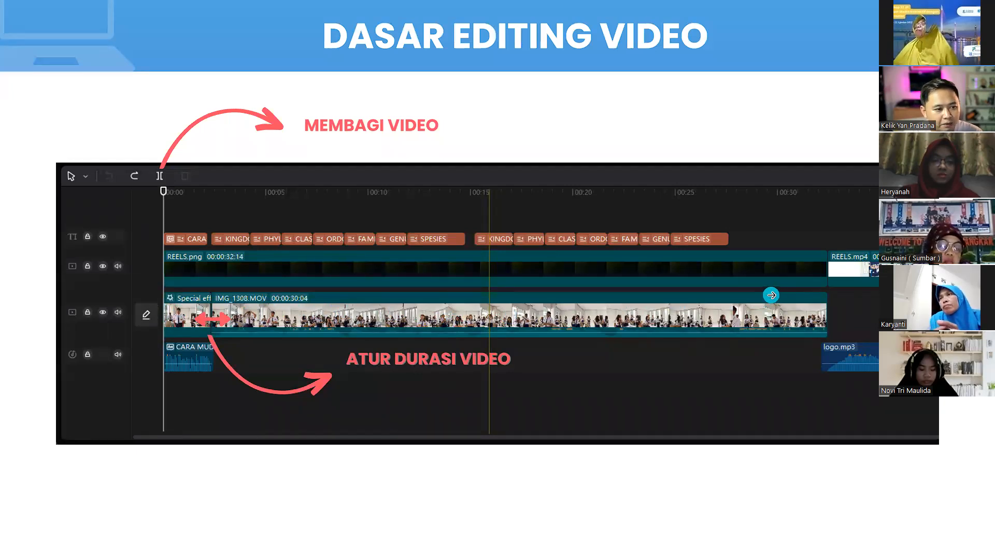
pyautogui.click(771, 296)
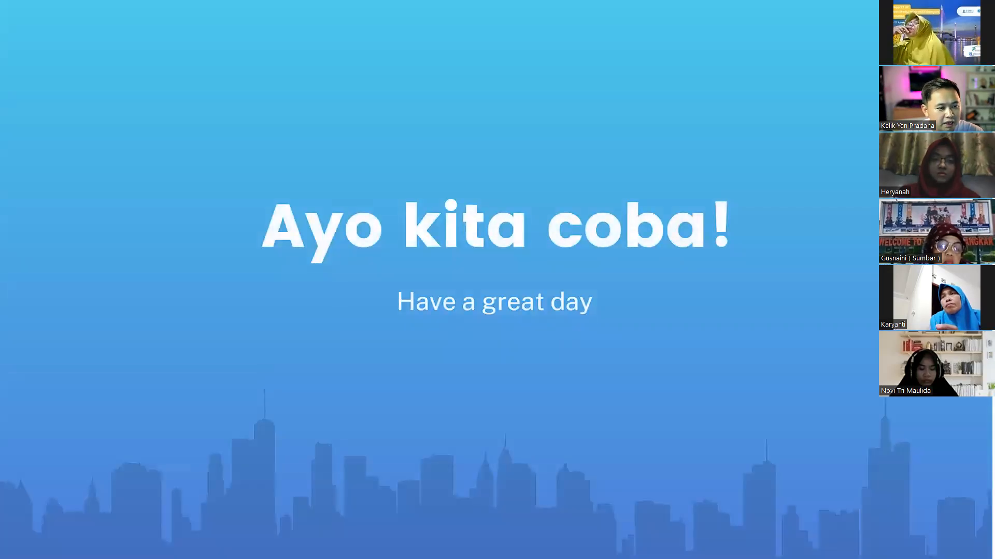
pyautogui.press('Escape')
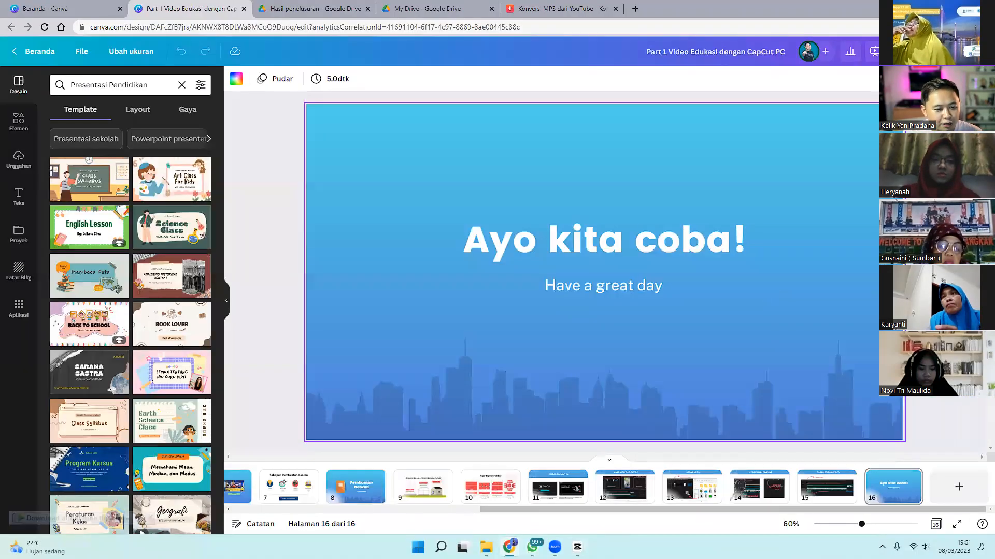
# Step: Return to CapCut and check the Music folder inside Downloads in File Explorer, then minimise the window
pyautogui.click(577, 547)
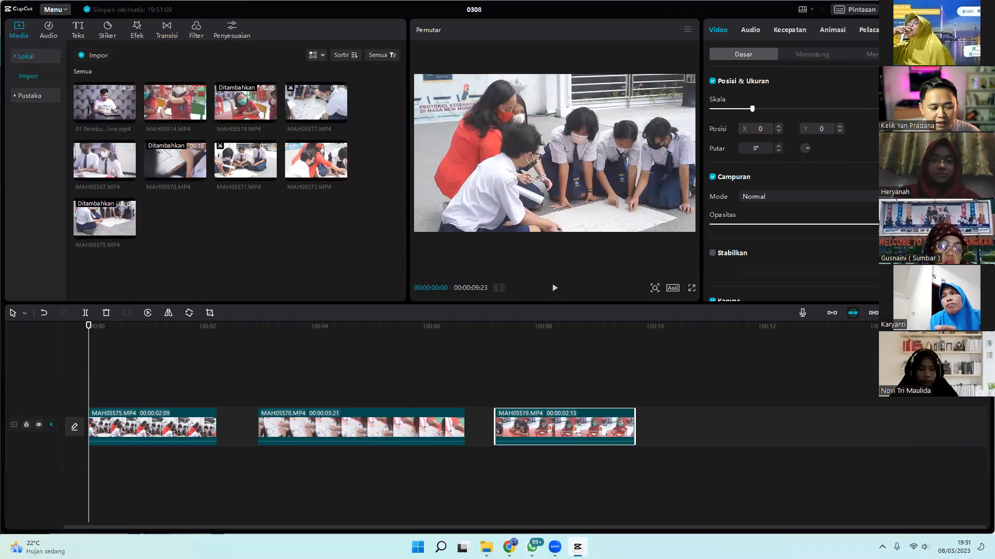
pyautogui.hotkey('alt', 'Tab')
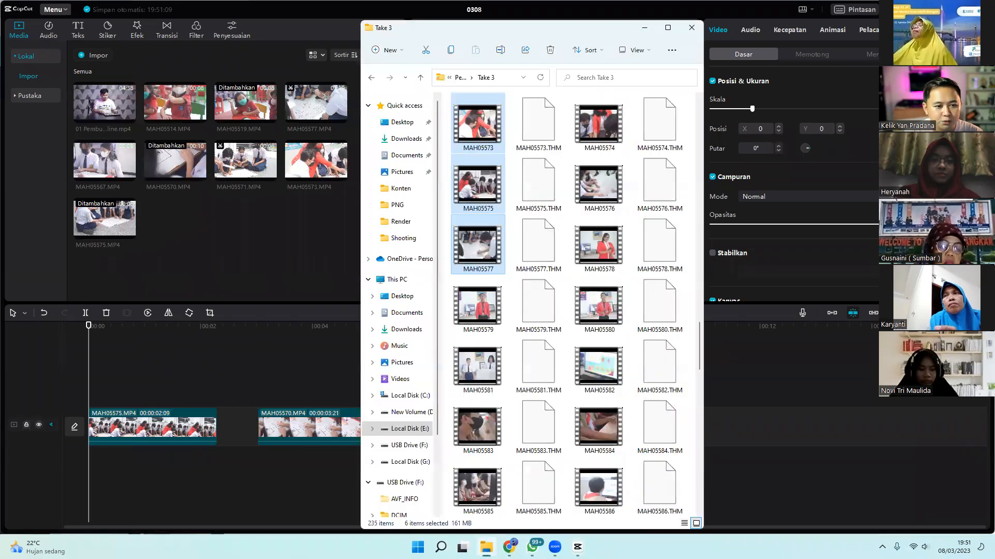
pyautogui.click(406, 139)
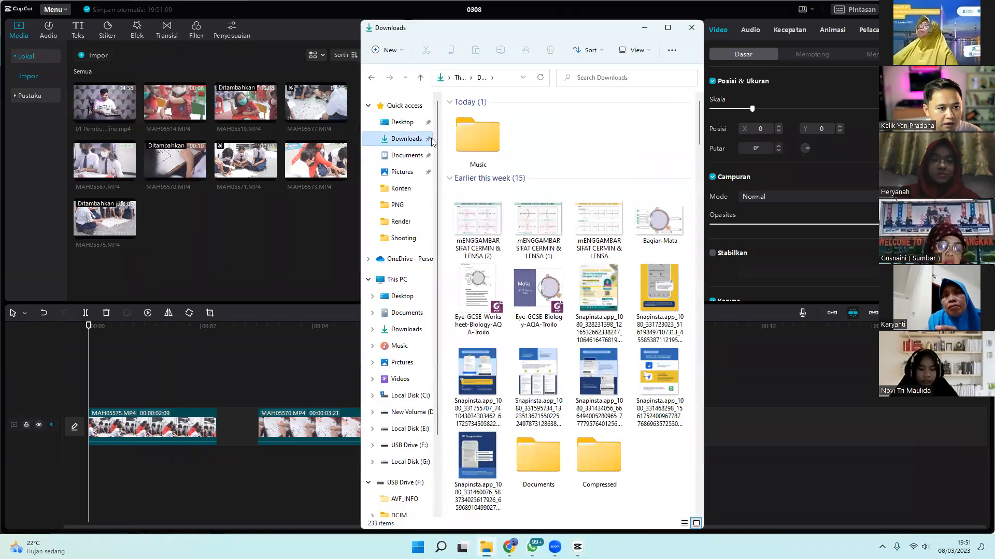
pyautogui.doubleClick(464, 138)
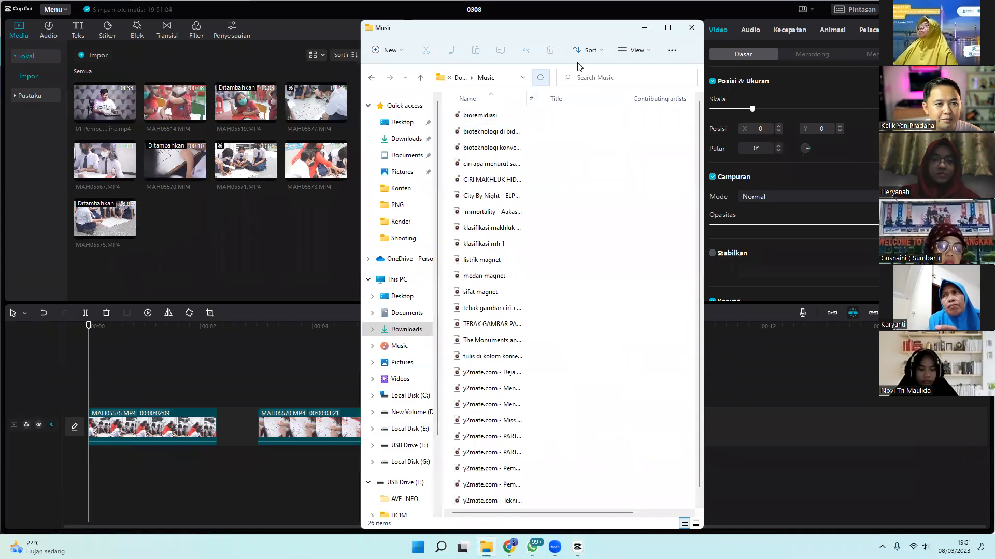
pyautogui.click(644, 30)
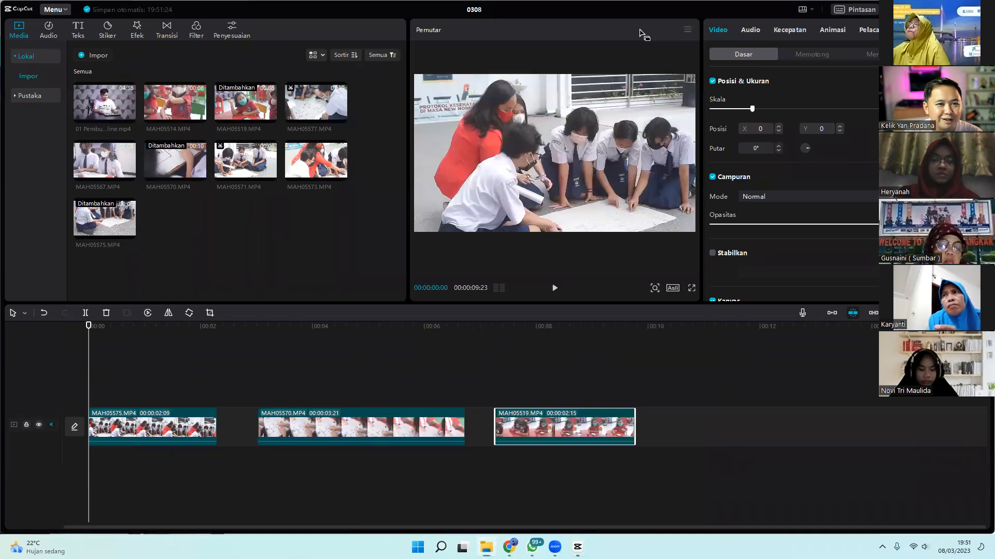
# Step: Open Internet Download Manager and add "y2mate.com - Deja Vu Cykarl No Copyright Music.mp3" beneath the video track at the timeline's start
pyautogui.click(882, 547)
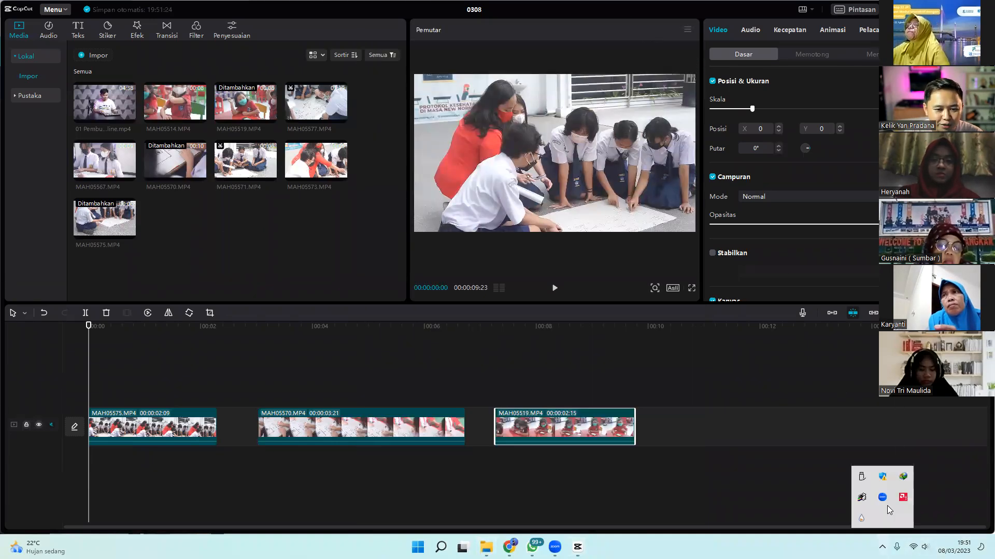
pyautogui.doubleClick(902, 477)
pyautogui.click(561, 330)
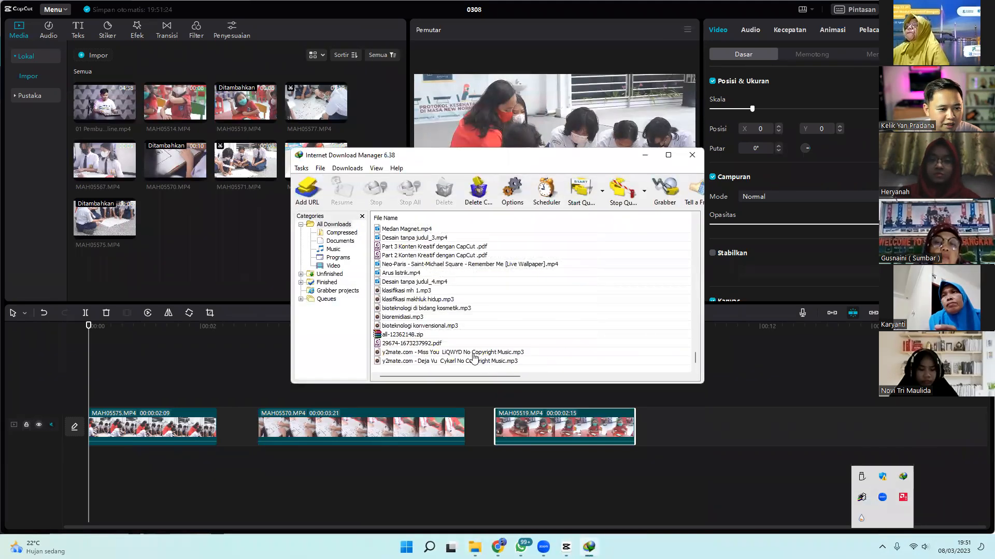
pyautogui.click(449, 361)
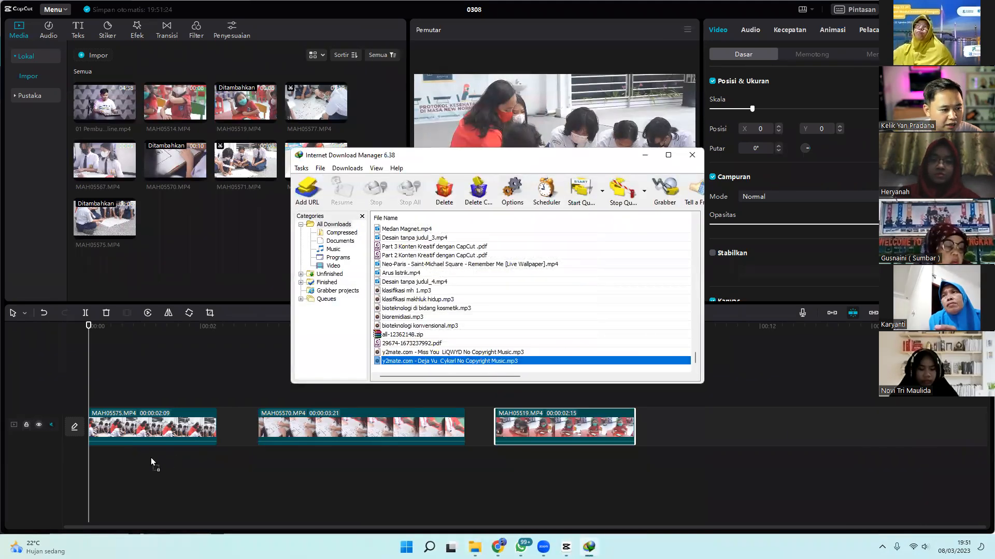
pyautogui.moveTo(107, 468); pyautogui.dragTo(107, 468)
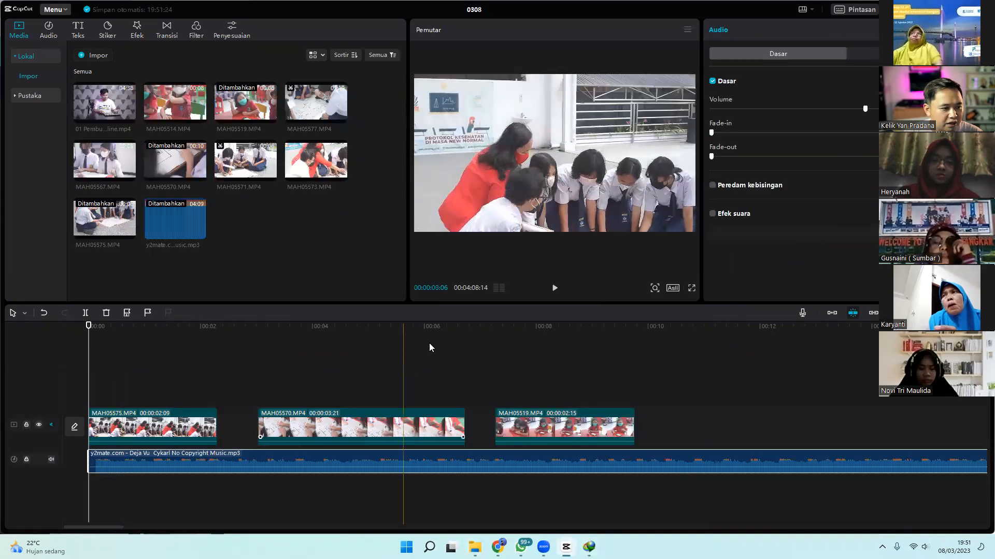
# Step: Play the start of the timeline repeatedly to listen for the background music's beats against the first clips
pyautogui.click(551, 289)
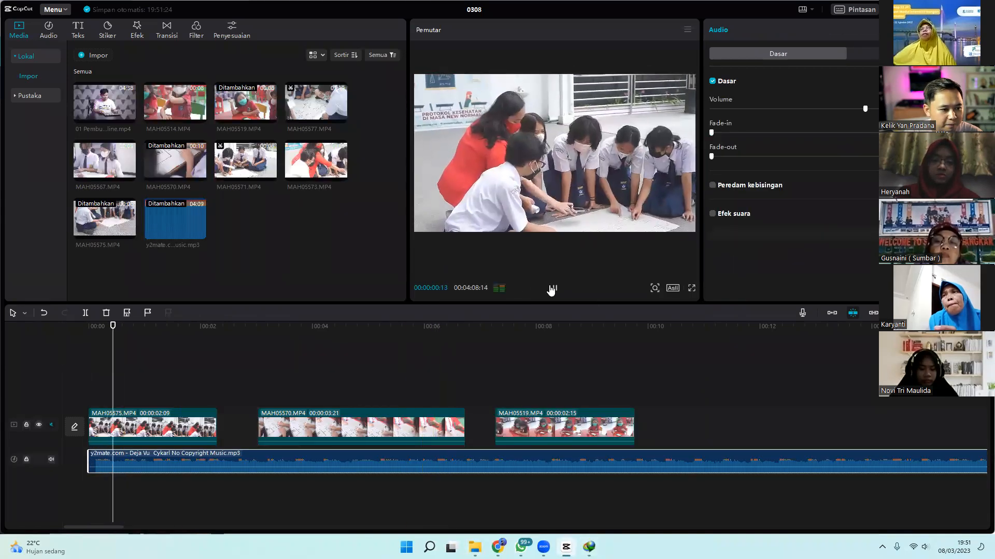
pyautogui.click(551, 288)
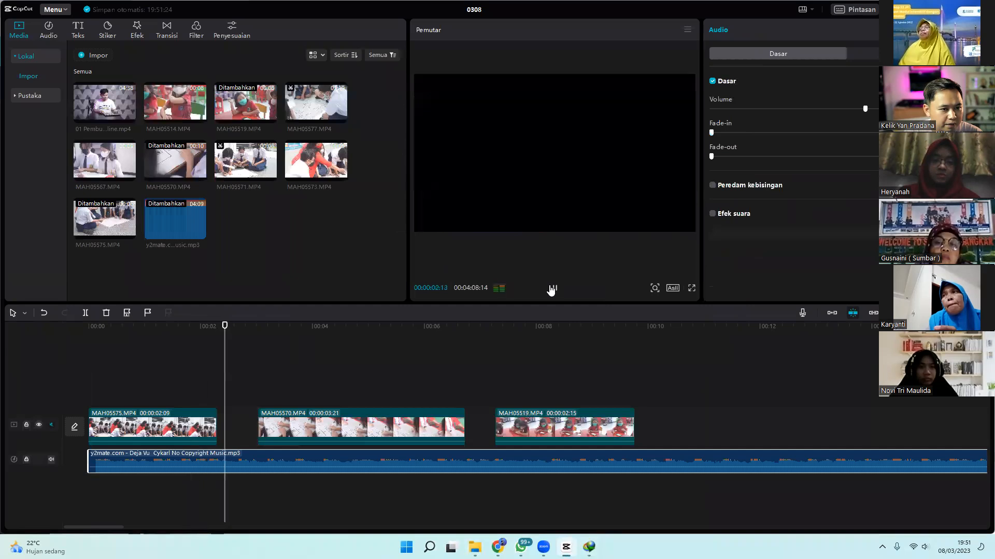
pyautogui.click(83, 337)
pyautogui.click(92, 326)
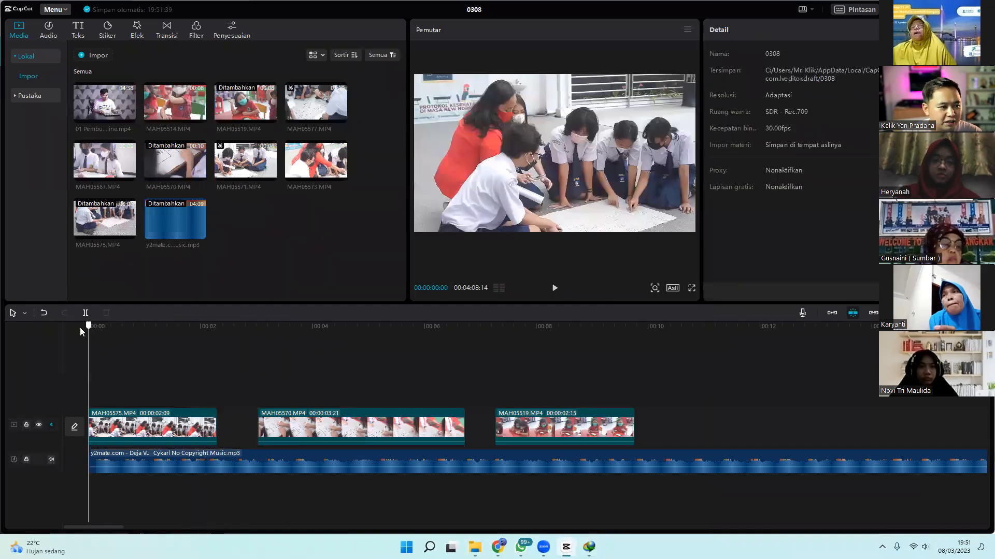
pyautogui.click(121, 478)
pyautogui.click(131, 471)
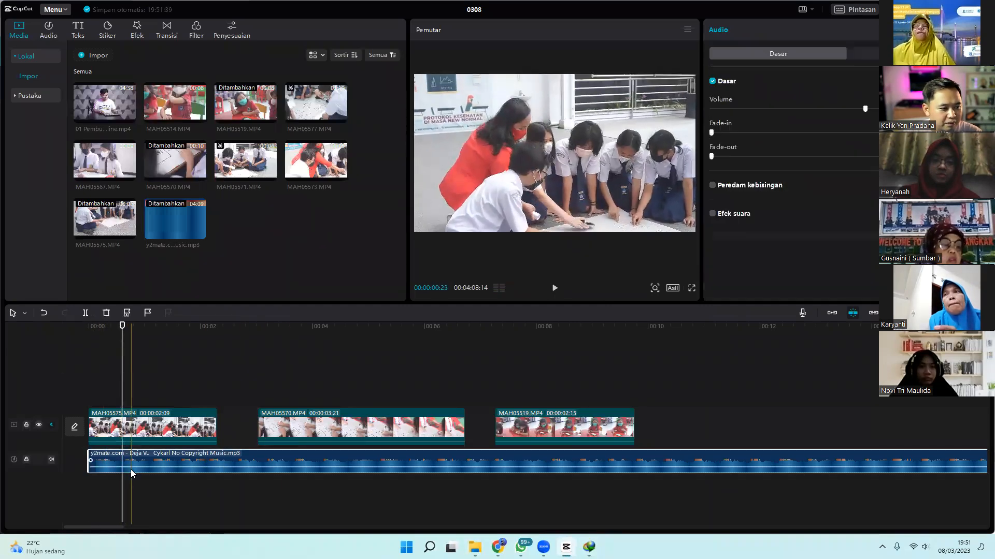
pyautogui.click(92, 325)
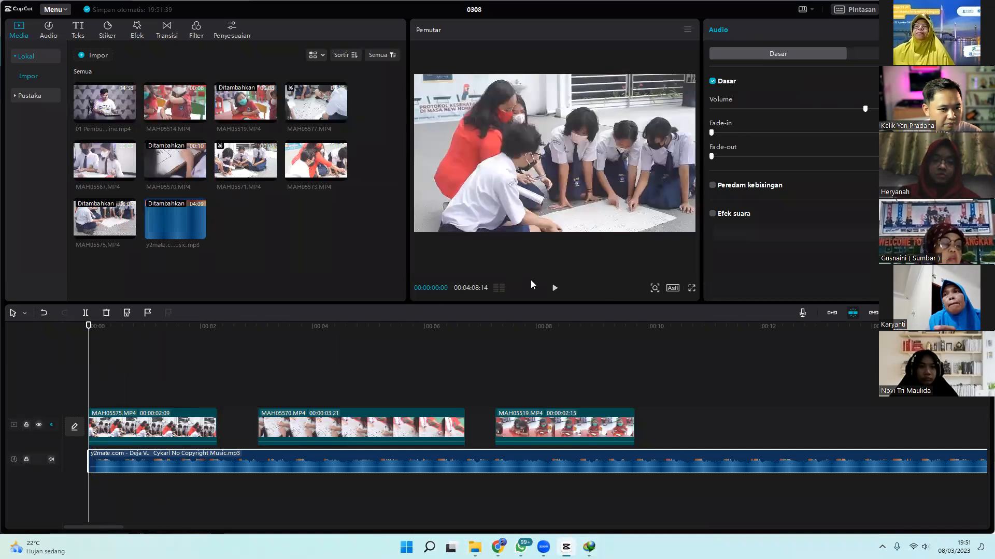
pyautogui.click(553, 288)
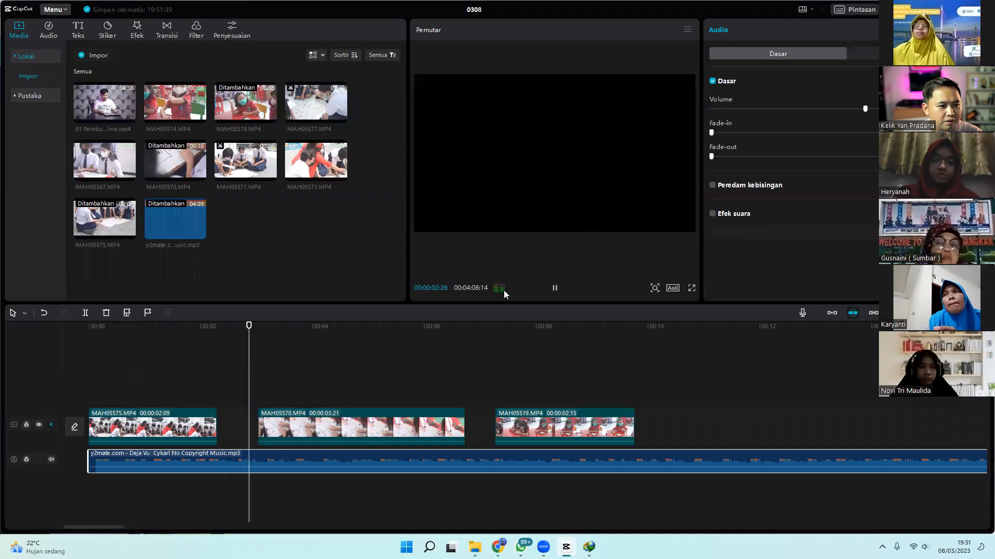
pyautogui.click(554, 289)
pyautogui.click(88, 327)
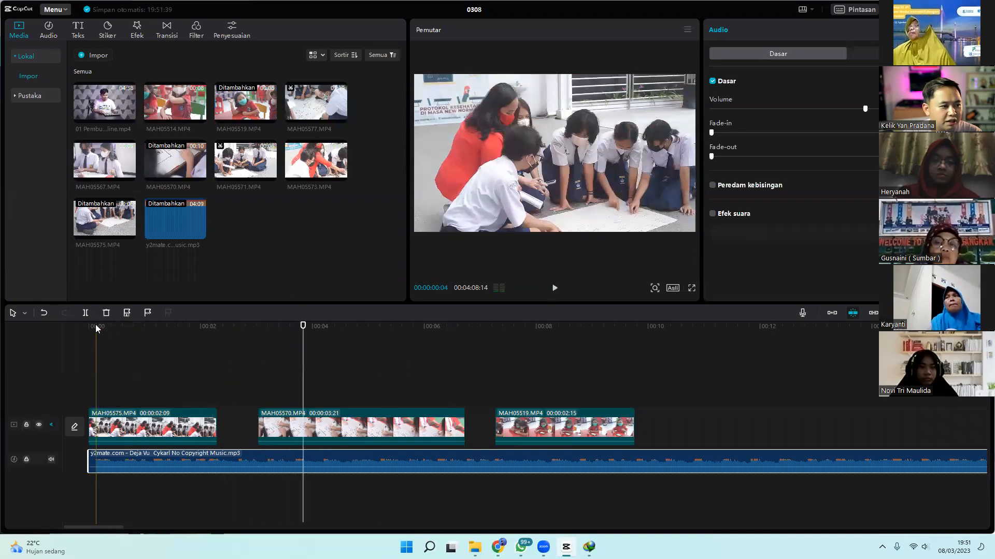
pyautogui.moveTo(87, 331); pyautogui.dragTo(74, 353)
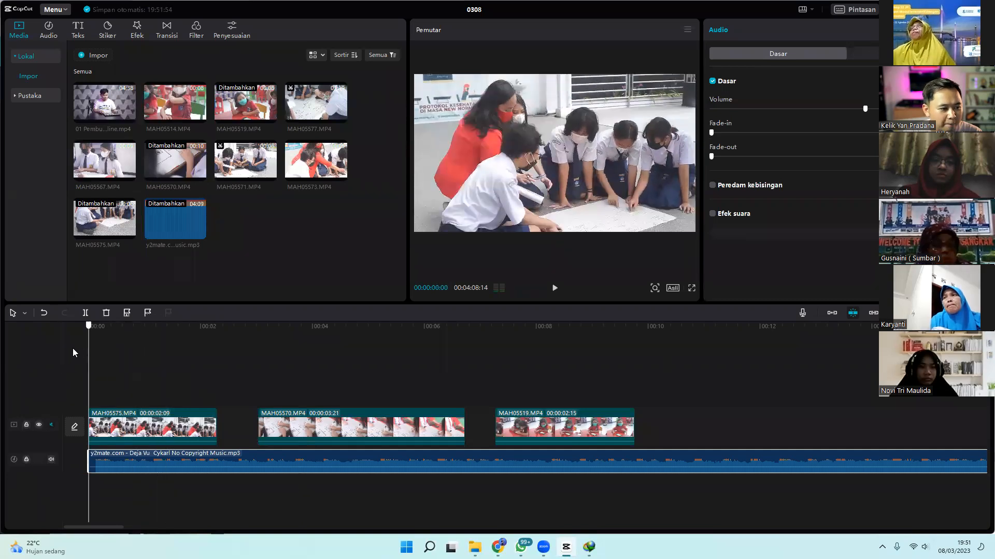
pyautogui.press('space')
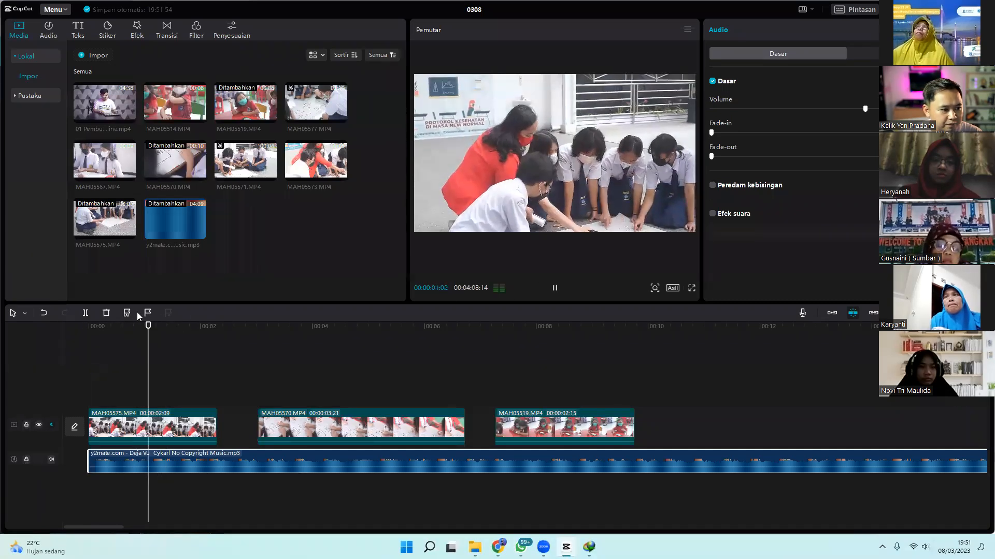
pyautogui.click(84, 330)
pyautogui.click(84, 332)
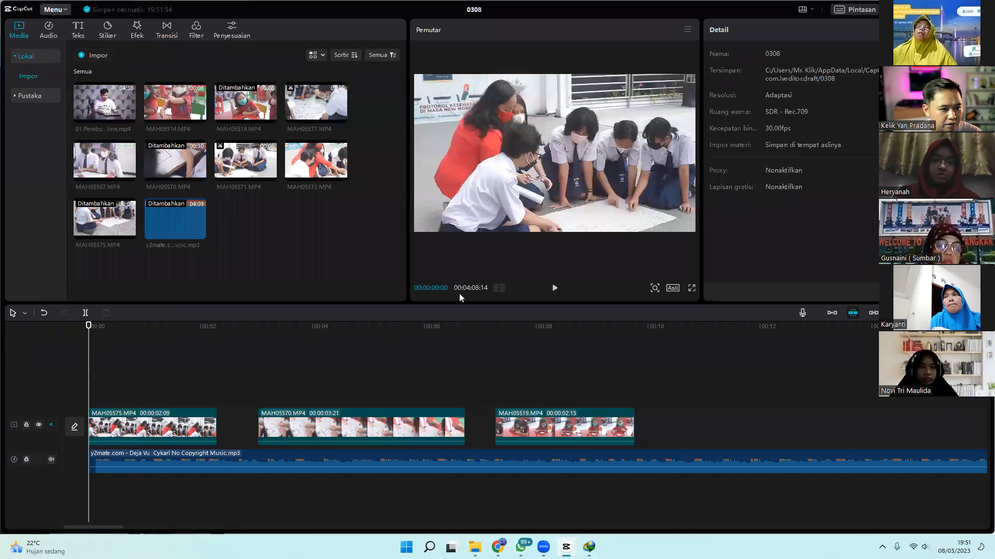
pyautogui.click(555, 289)
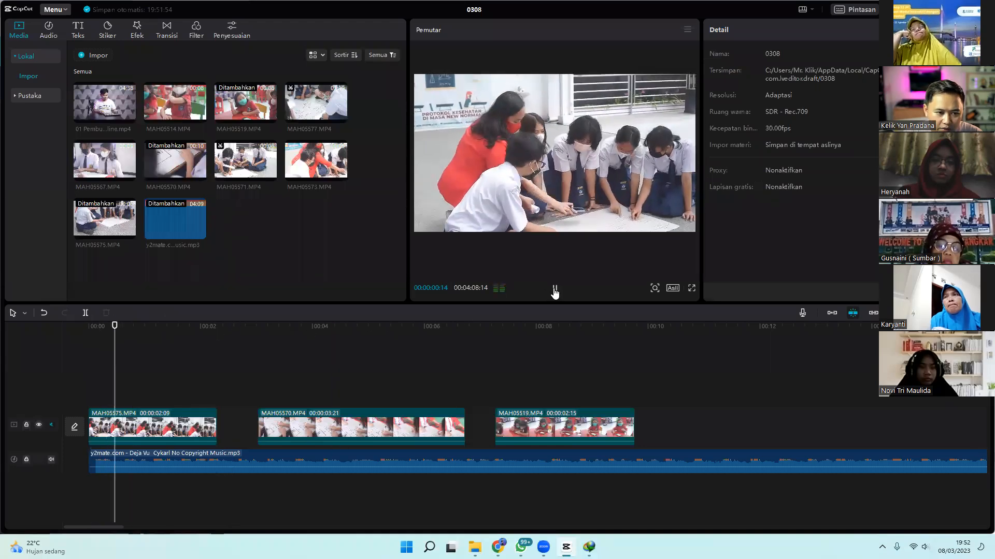
pyautogui.click(555, 289)
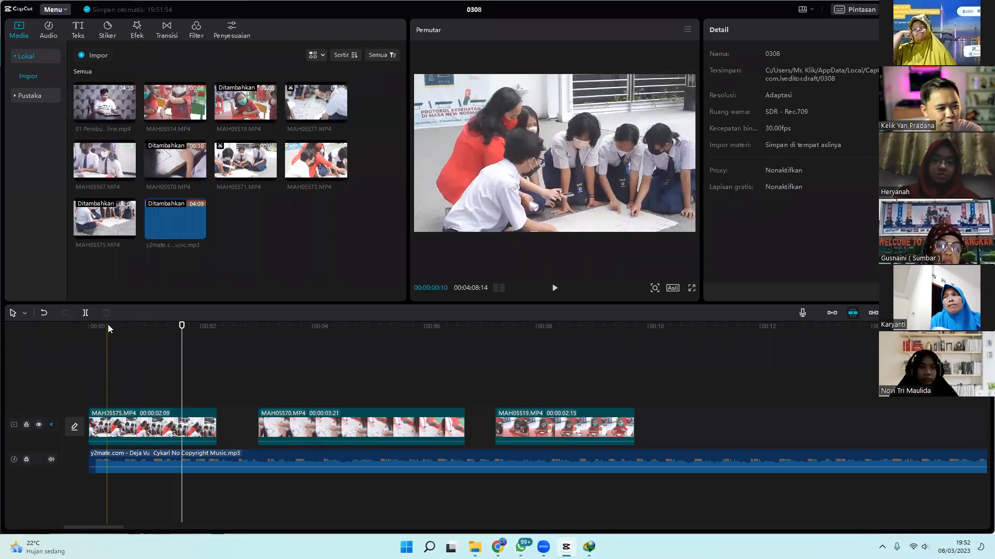
# Step: Play from the start to the music's beat and trim the end of MAH05575 to the playhead at 00:00:01:05
pyautogui.click(85, 327)
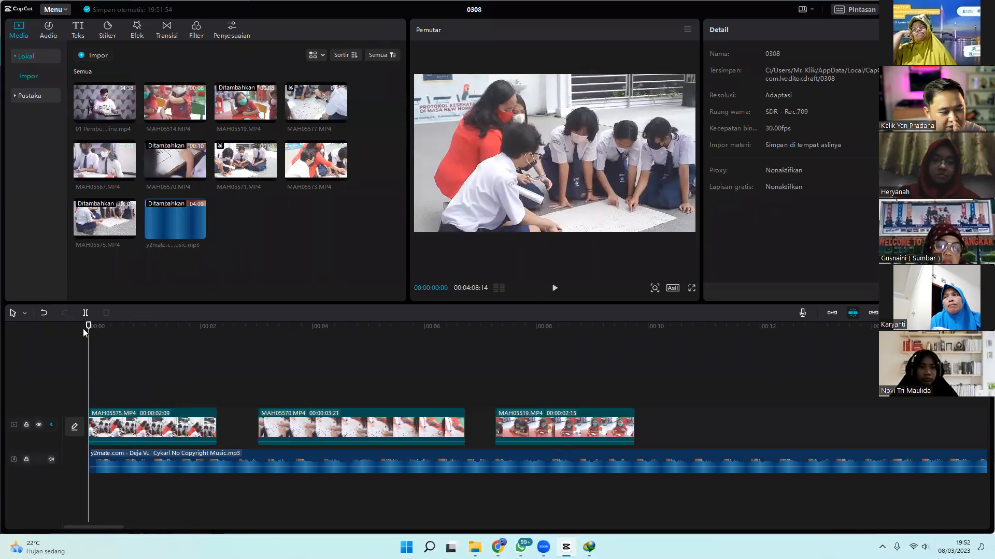
pyautogui.click(553, 289)
pyautogui.click(553, 289)
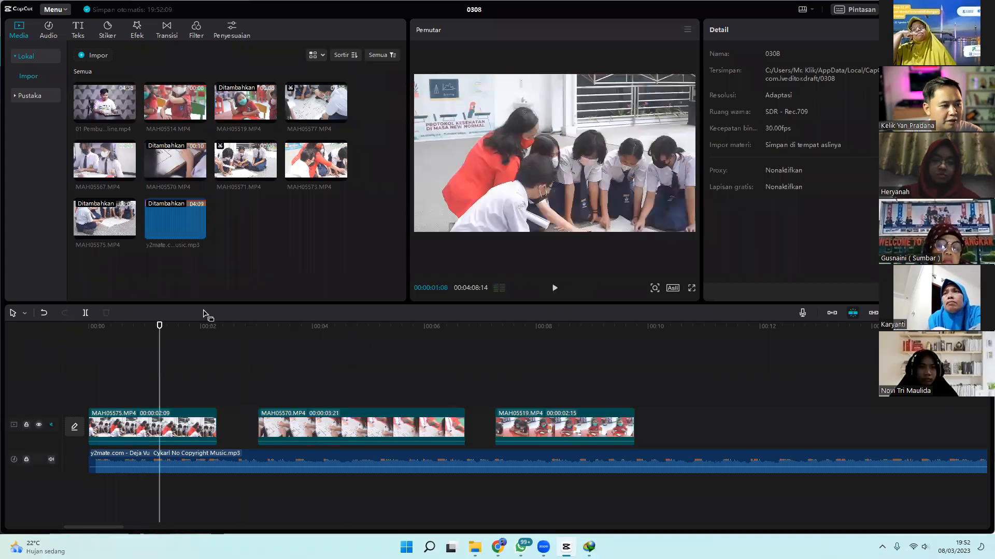
pyautogui.click(153, 361)
pyautogui.moveTo(214, 423); pyautogui.dragTo(154, 424)
# Step: Close the gaps by moving MAH05570 and MAH05519 directly behind MAH05575, shortening each to less than one second
pyautogui.moveTo(288, 428); pyautogui.dragTo(228, 427)
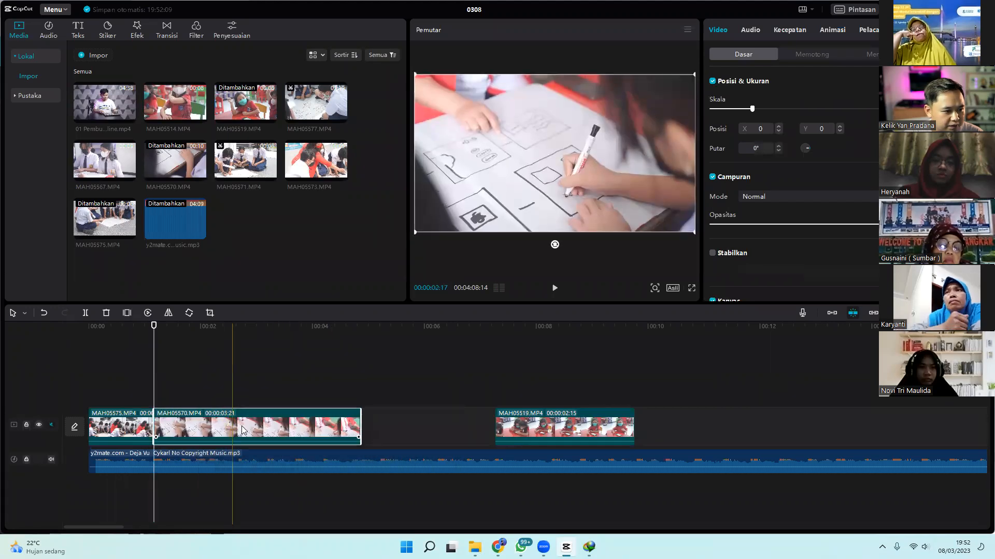
pyautogui.moveTo(352, 426); pyautogui.dragTo(191, 433)
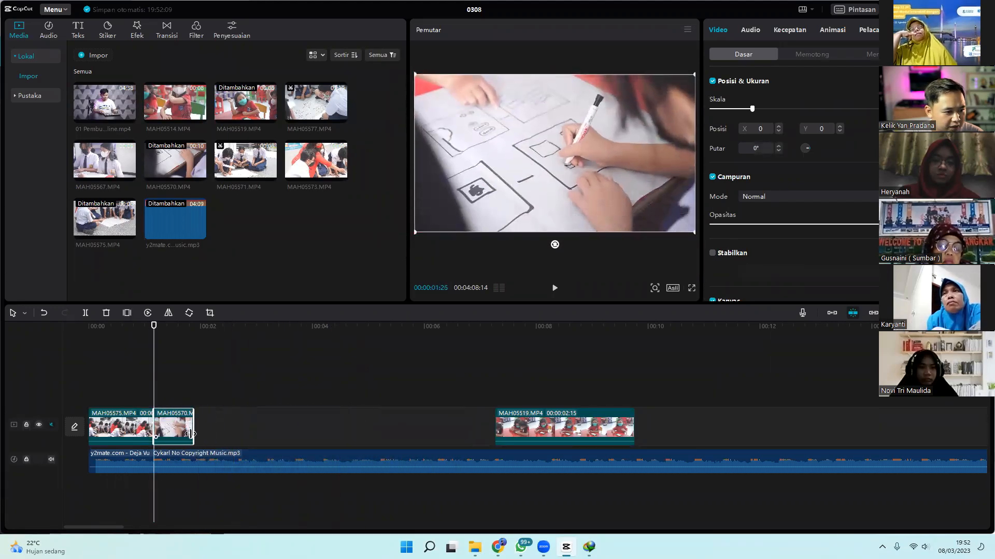
pyautogui.moveTo(523, 428); pyautogui.dragTo(225, 429)
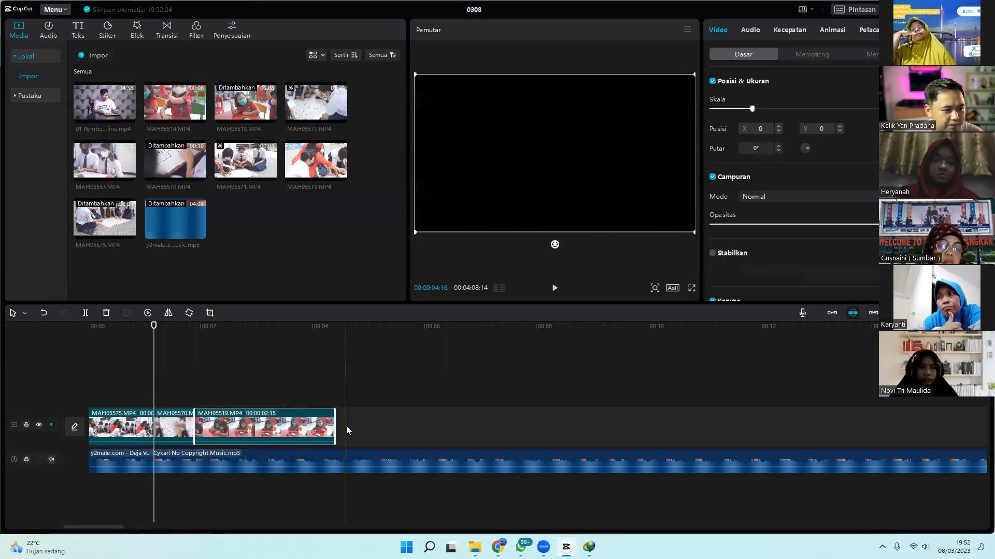
pyautogui.moveTo(334, 429); pyautogui.dragTo(237, 437)
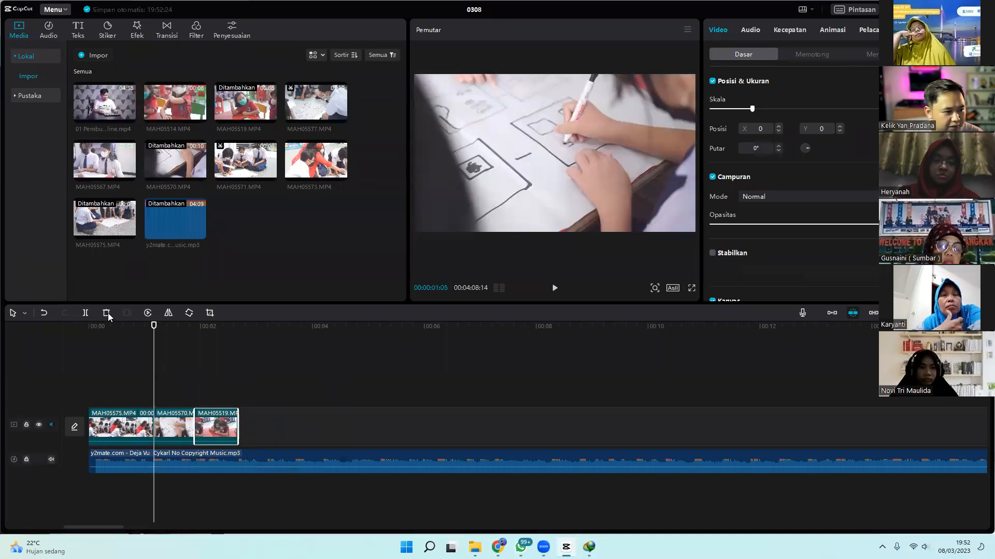
# Step: Play the shortened three-clip sequence from the start to check the cuts against the music
pyautogui.click(88, 334)
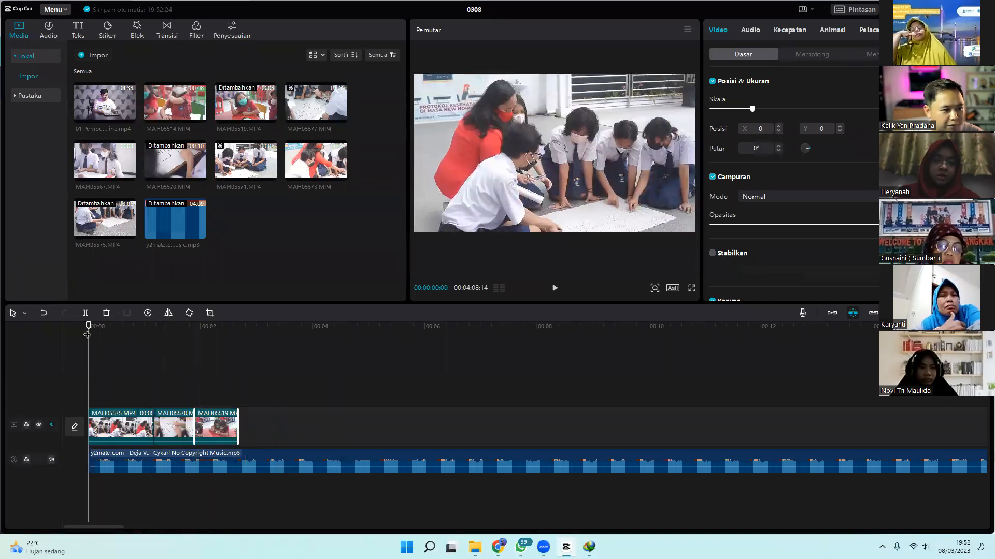
pyautogui.click(554, 289)
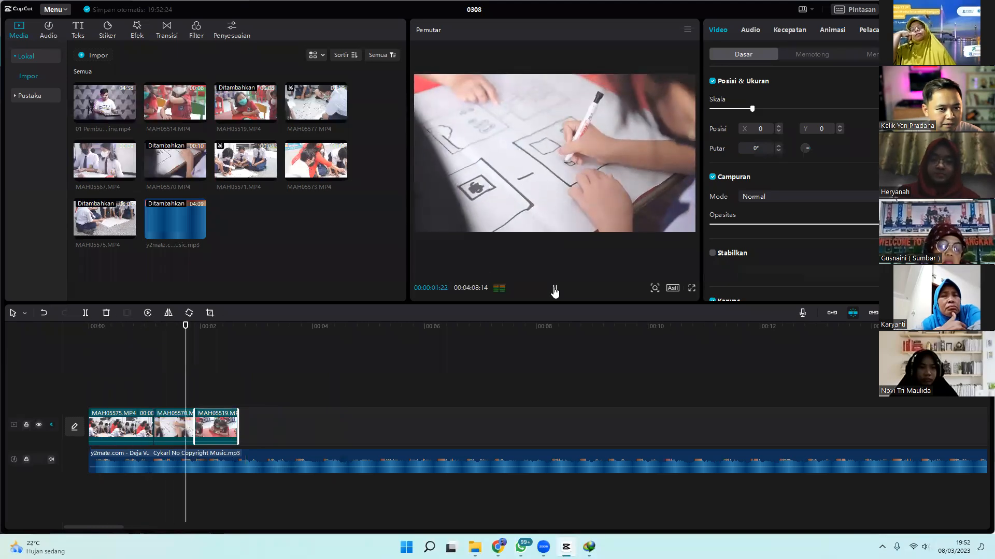
pyautogui.click(555, 289)
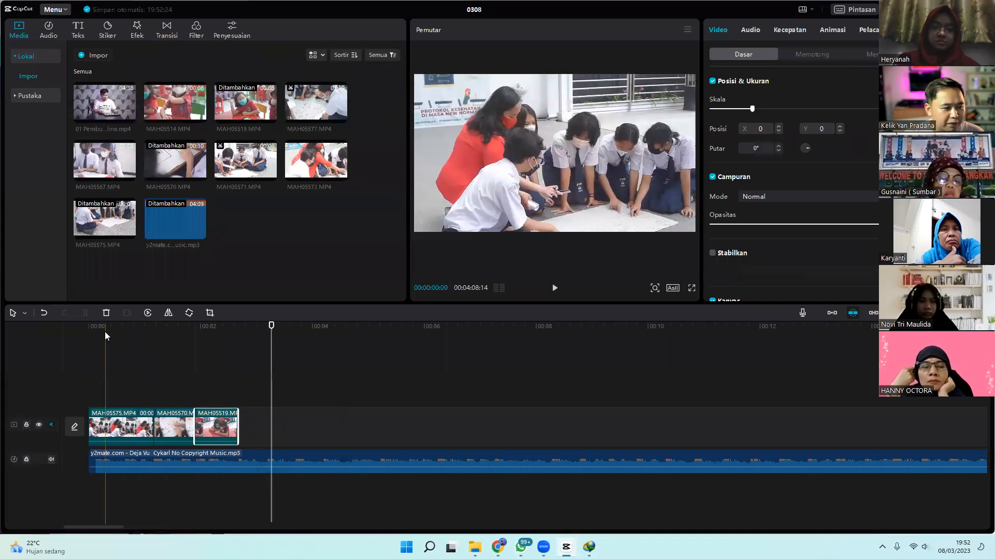
# Step: Find the next beat by playback and extend the end of MAH05519 to the playhead, for a 00:00:02:09 clip
pyautogui.click(88, 333)
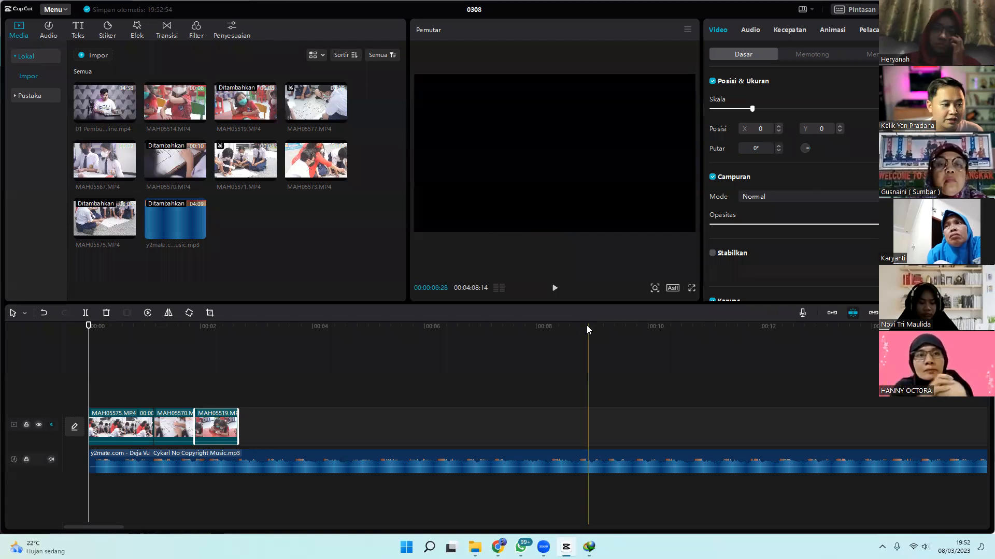
pyautogui.click(554, 290)
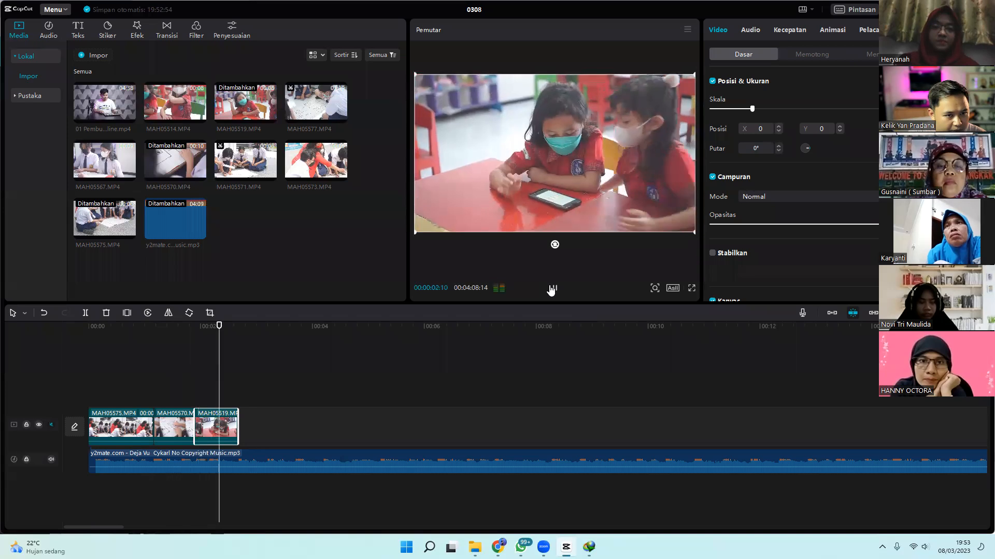
pyautogui.click(552, 290)
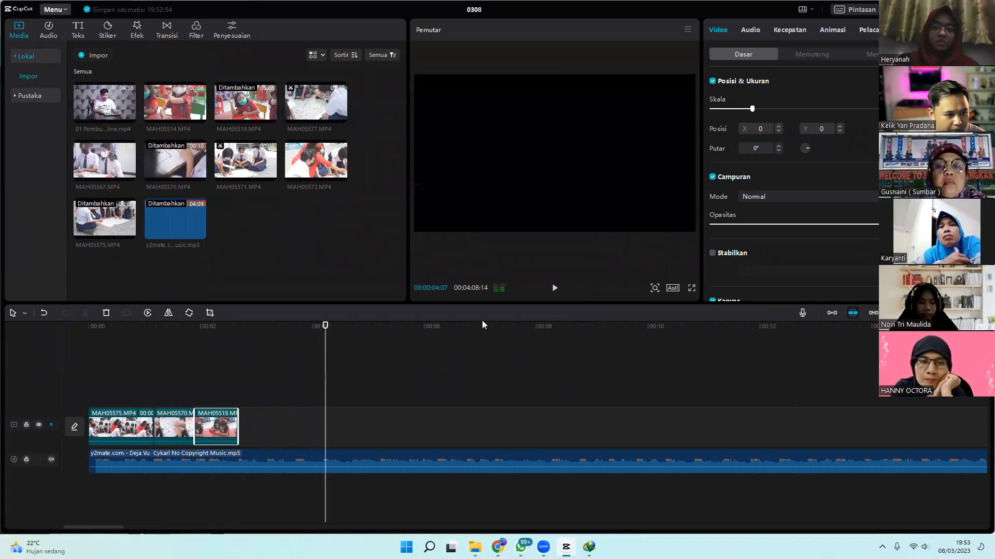
pyautogui.moveTo(238, 434); pyautogui.dragTo(319, 425)
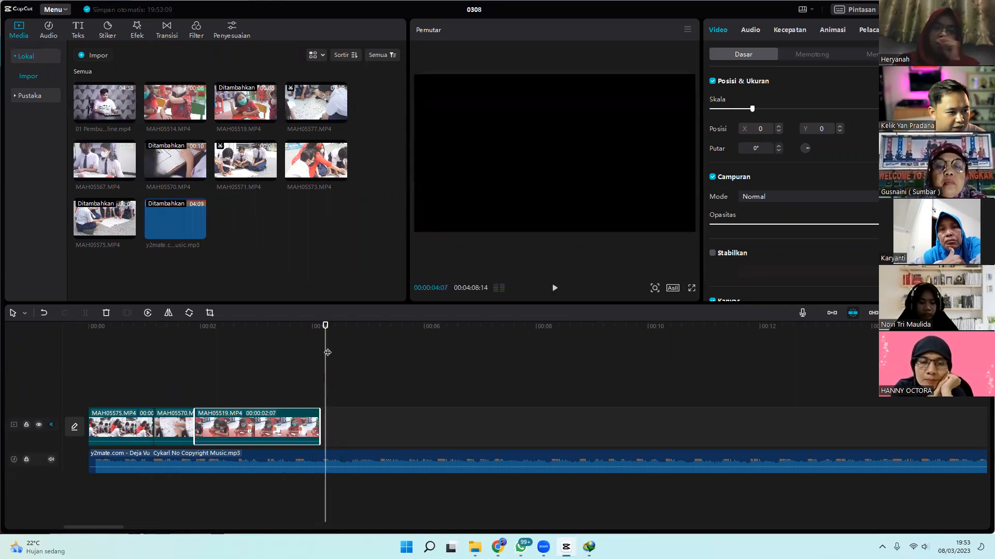
pyautogui.moveTo(324, 354); pyautogui.dragTo(323, 357)
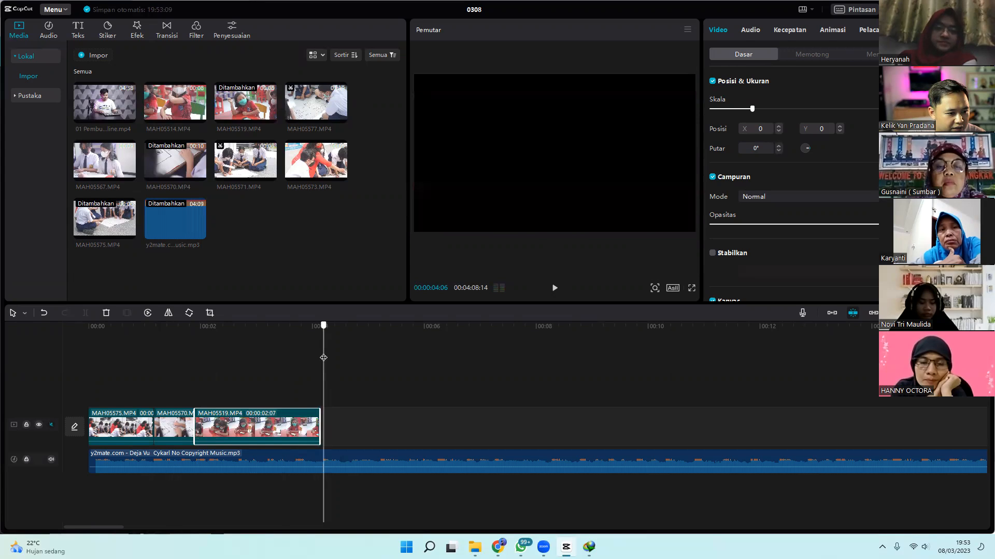
pyautogui.moveTo(319, 429); pyautogui.dragTo(323, 427)
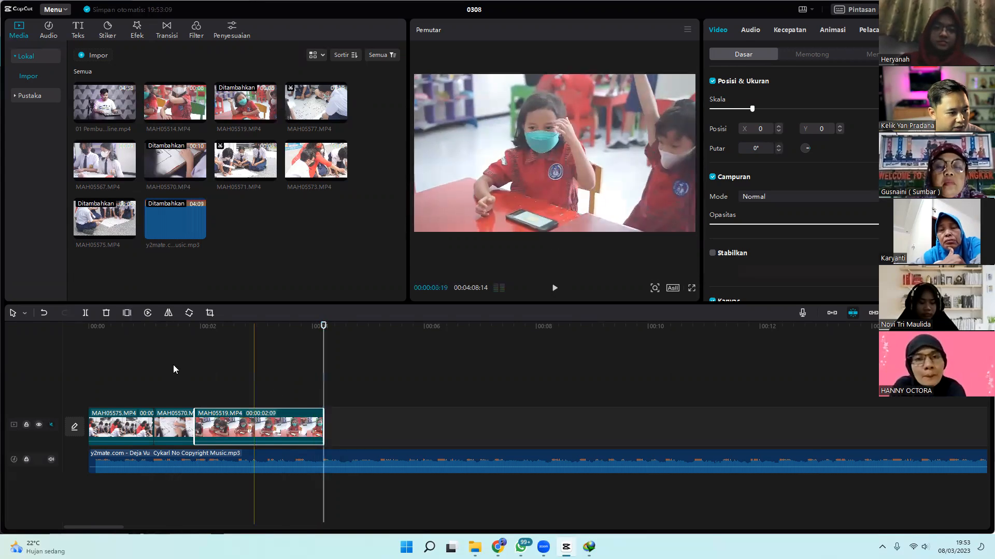
# Step: Add MAH05567 directly after MAH05519 and trim its end to the next beat at 00:00:05:06
pyautogui.click(552, 289)
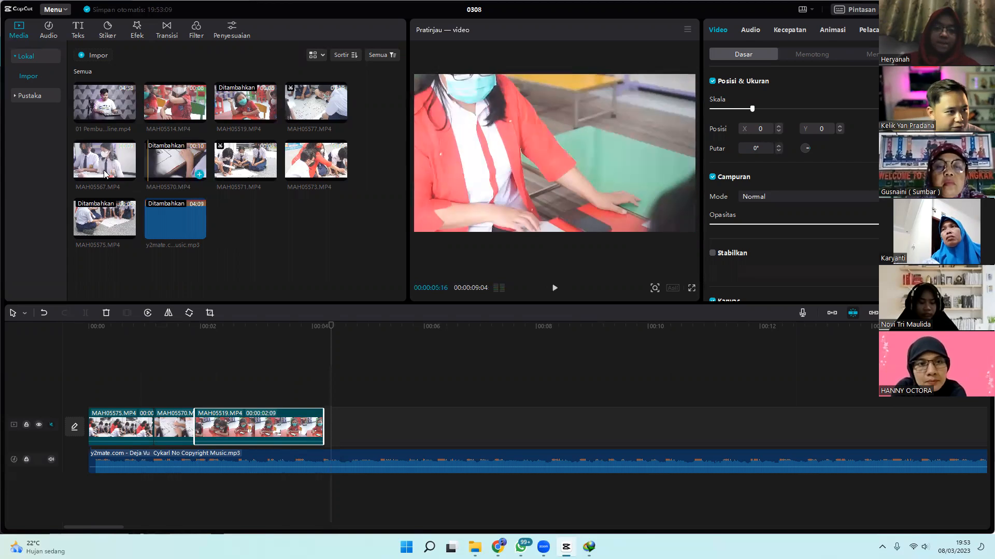
pyautogui.moveTo(93, 165); pyautogui.dragTo(323, 433)
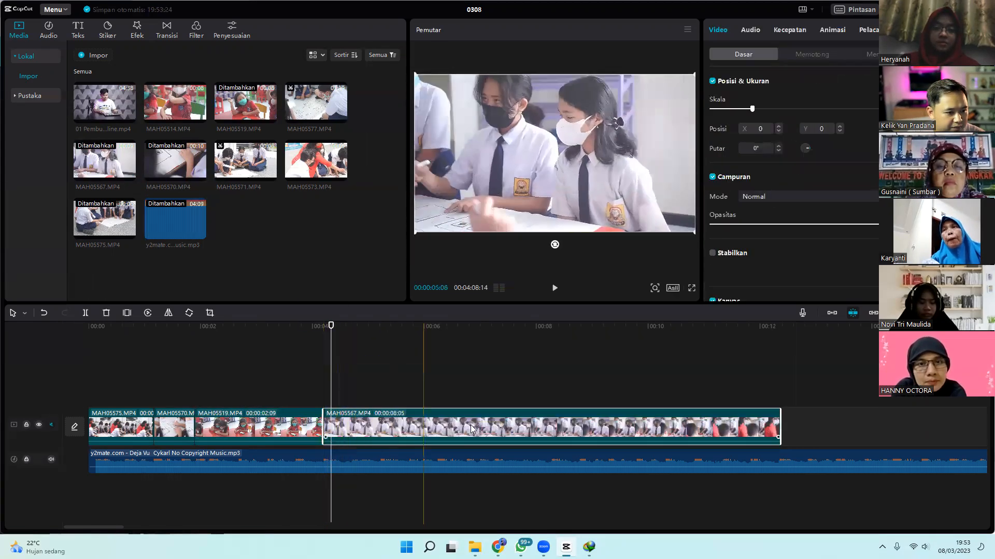
pyautogui.click(320, 325)
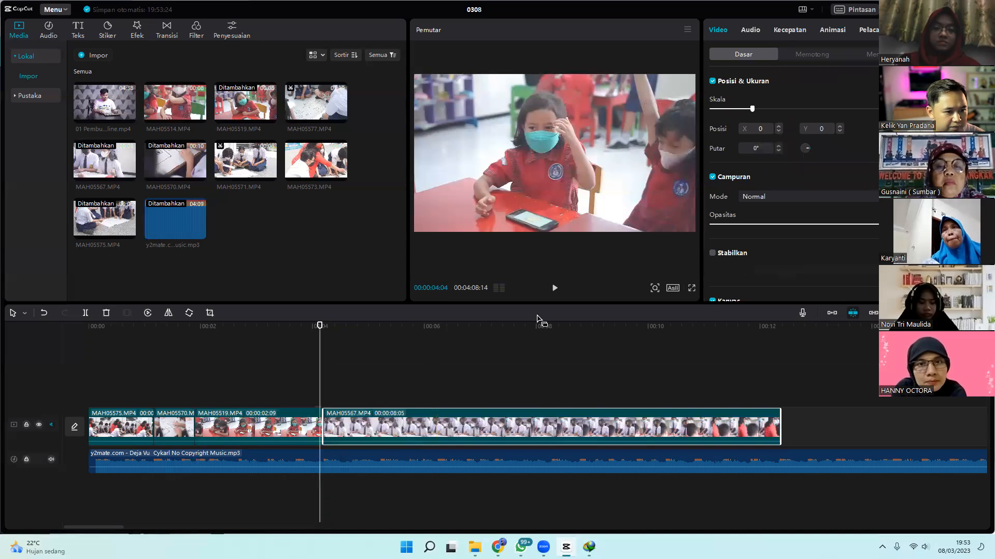
pyautogui.click(554, 289)
pyautogui.click(555, 289)
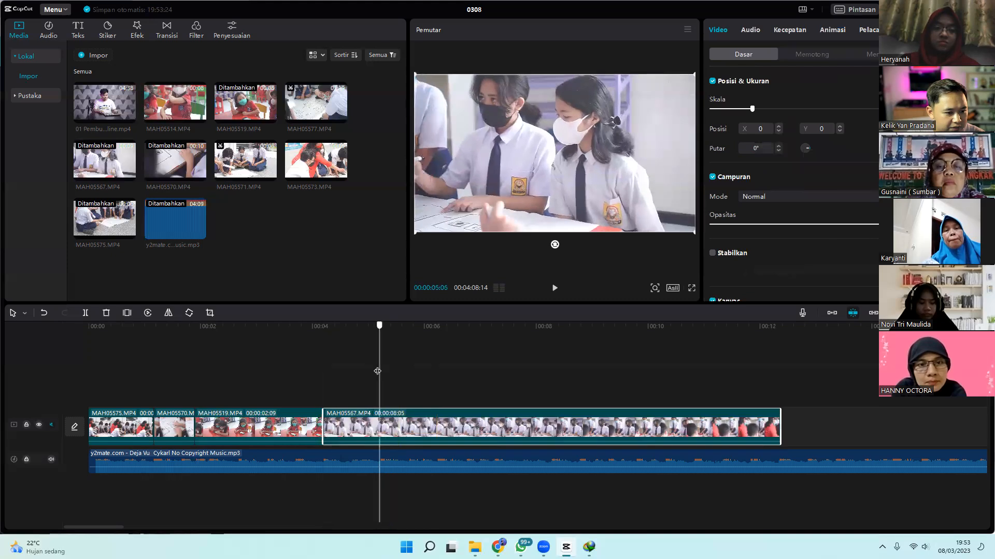
pyautogui.moveTo(779, 428); pyautogui.dragTo(381, 428)
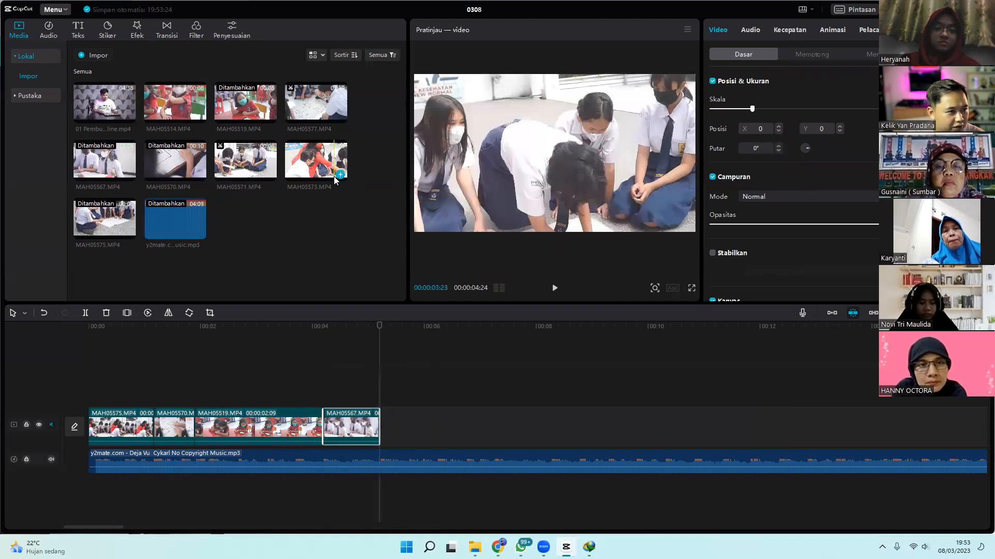
# Step: Add MAH05514 directly after MAH05567 and shorten it to about one second
pyautogui.moveTo(175, 103); pyautogui.dragTo(386, 430)
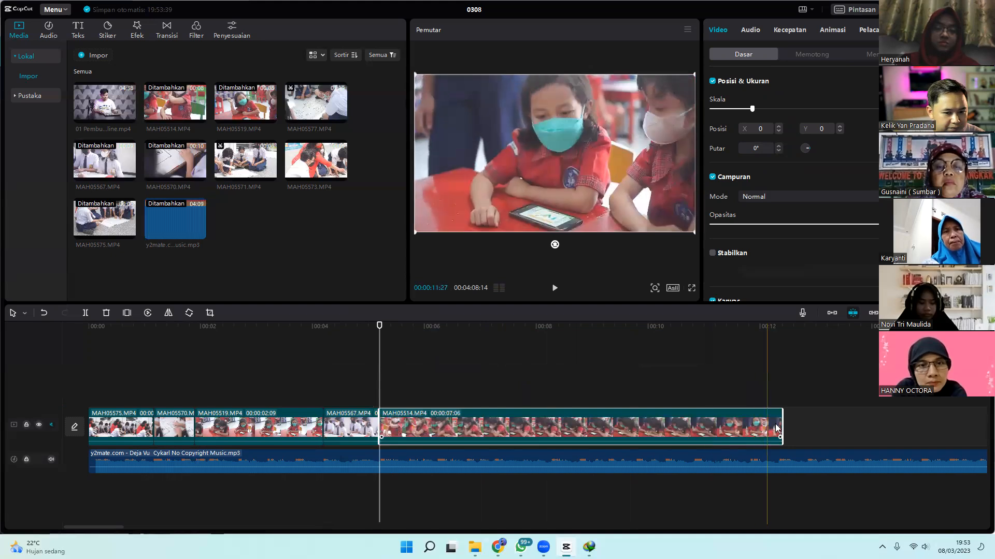
pyautogui.moveTo(781, 424); pyautogui.dragTo(432, 428)
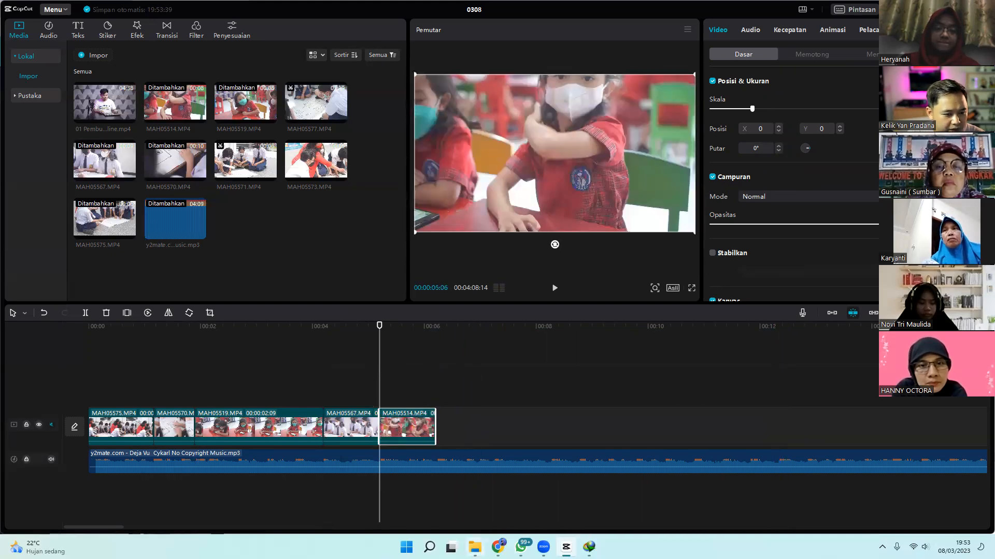
# Step: Add MAH05559 from the Take 3 folder directly after MAH05514 and trim its end to a 00:00:02:01 clip
pyautogui.click(475, 546)
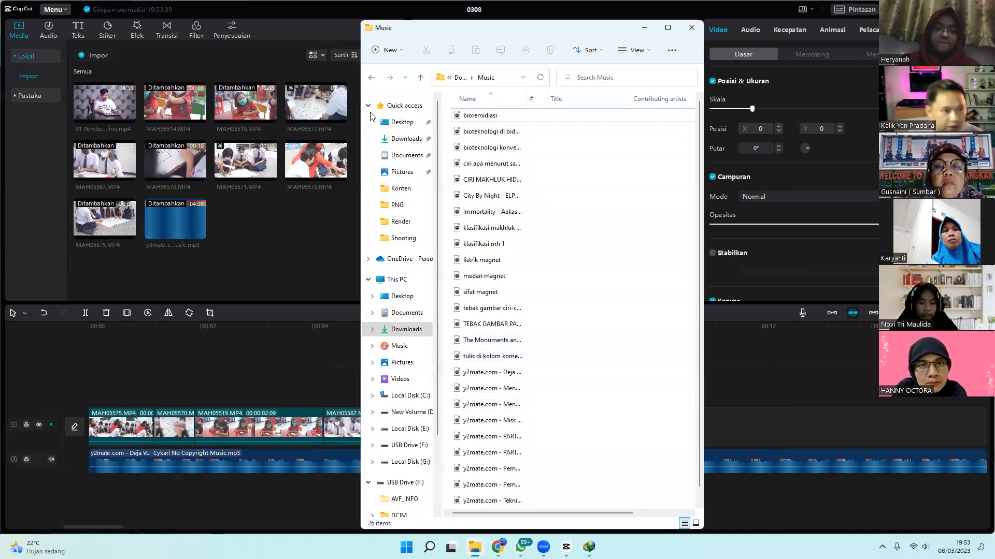
pyautogui.click(371, 79)
pyautogui.click(371, 78)
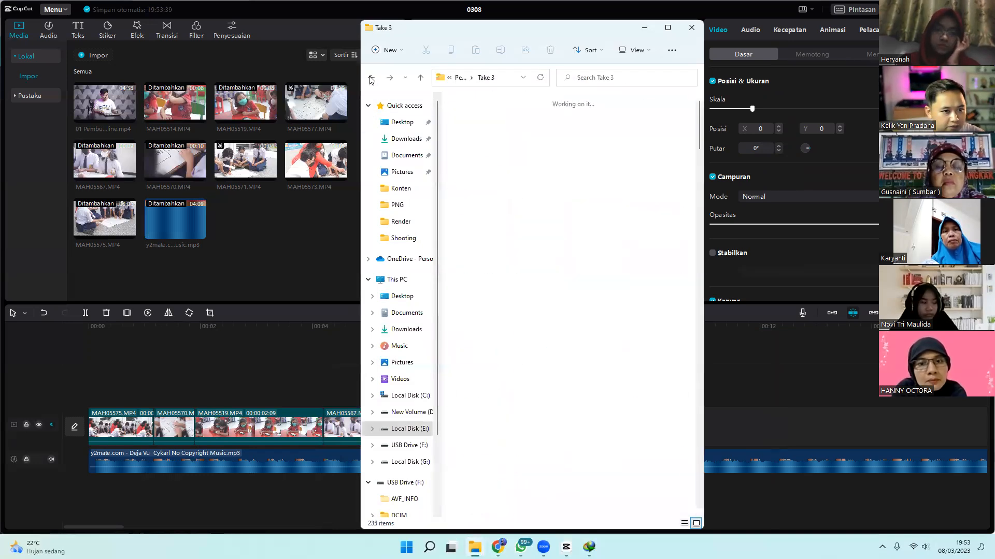
pyautogui.scroll(-15, 622, 361)
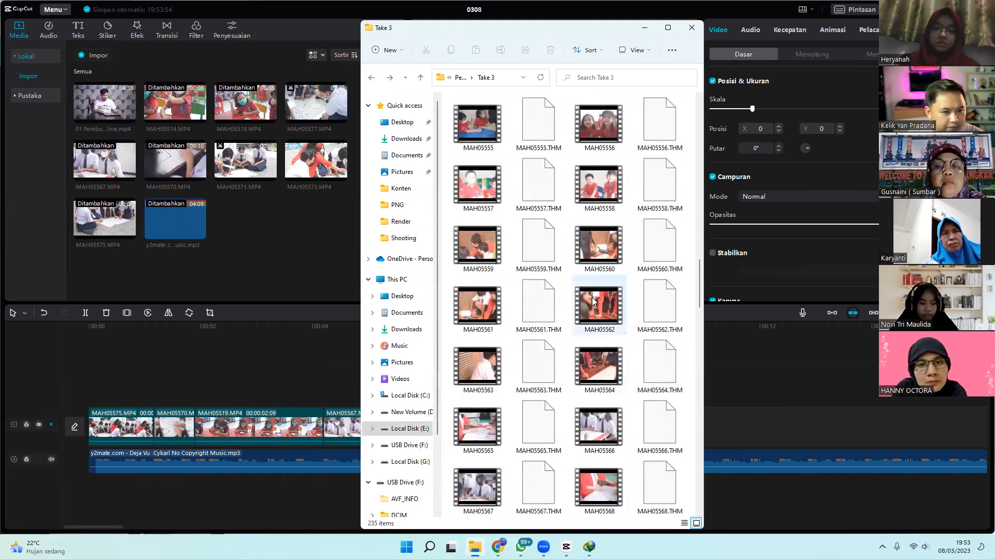
pyautogui.moveTo(483, 253); pyautogui.dragTo(458, 428)
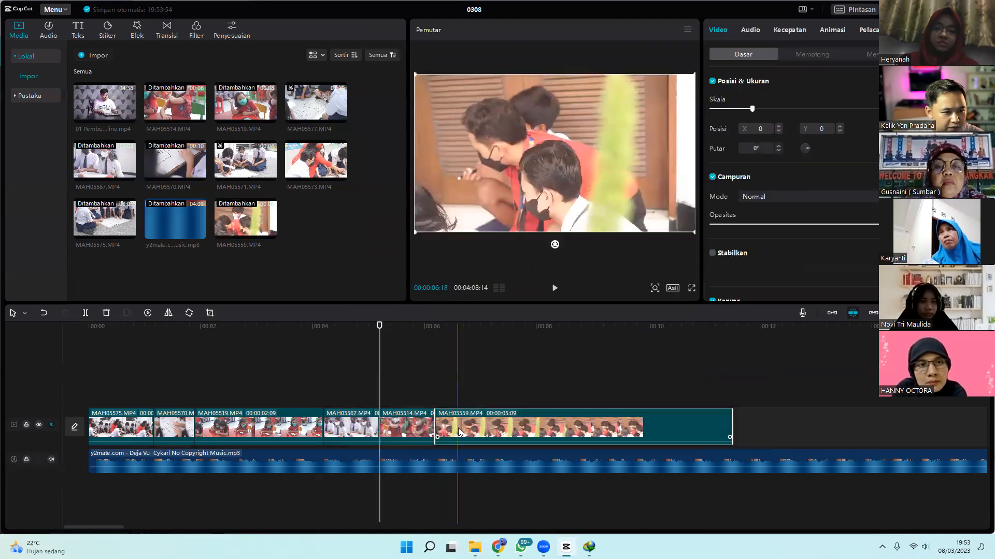
pyautogui.click(553, 289)
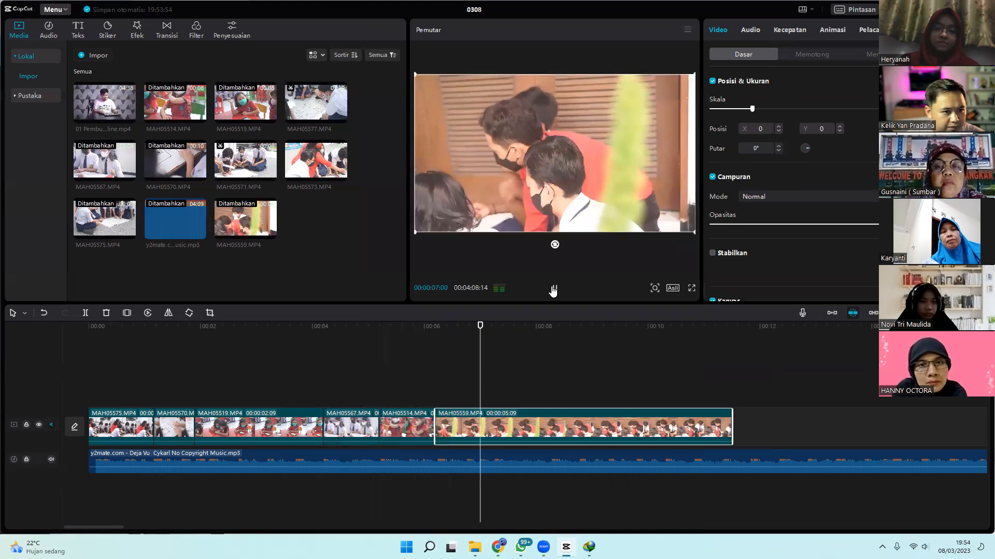
pyautogui.click(553, 289)
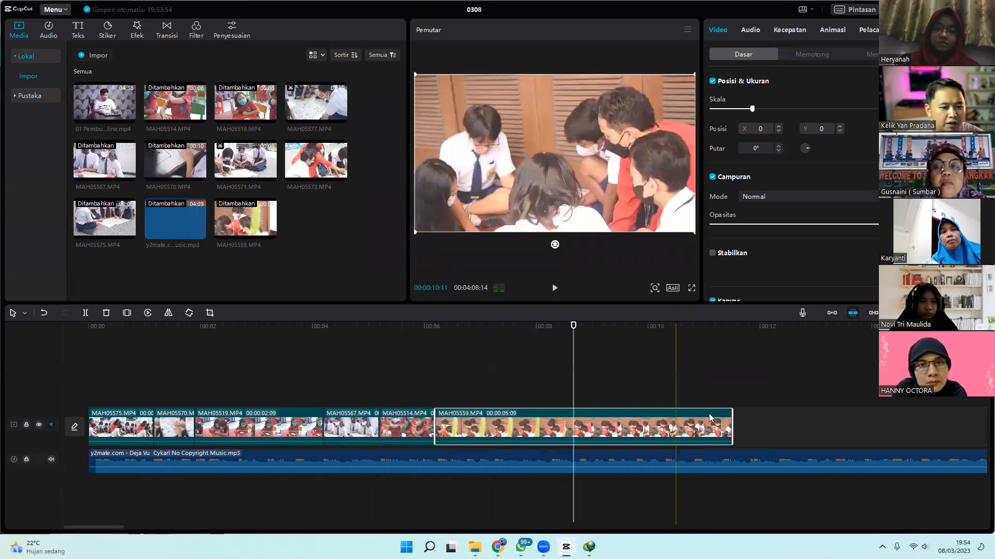
pyautogui.moveTo(731, 427); pyautogui.dragTo(548, 430)
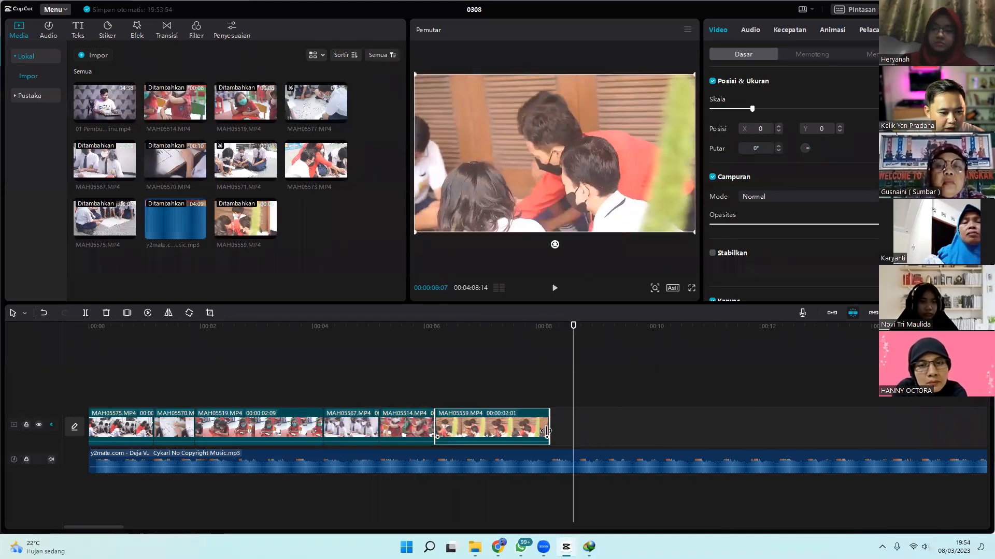
# Step: Play the six-clip sequence twice from the start to check the cuts against the music
pyautogui.click(78, 329)
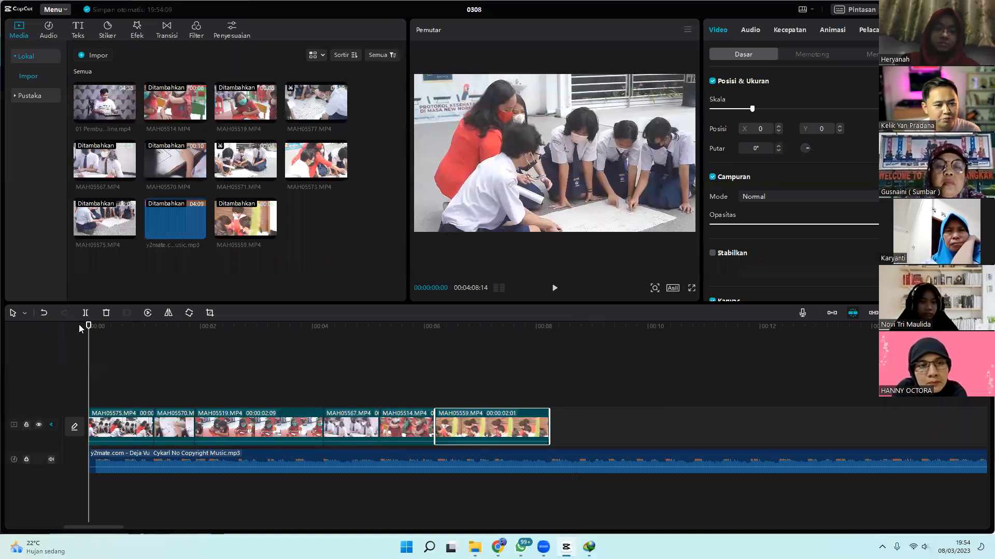
pyautogui.click(554, 288)
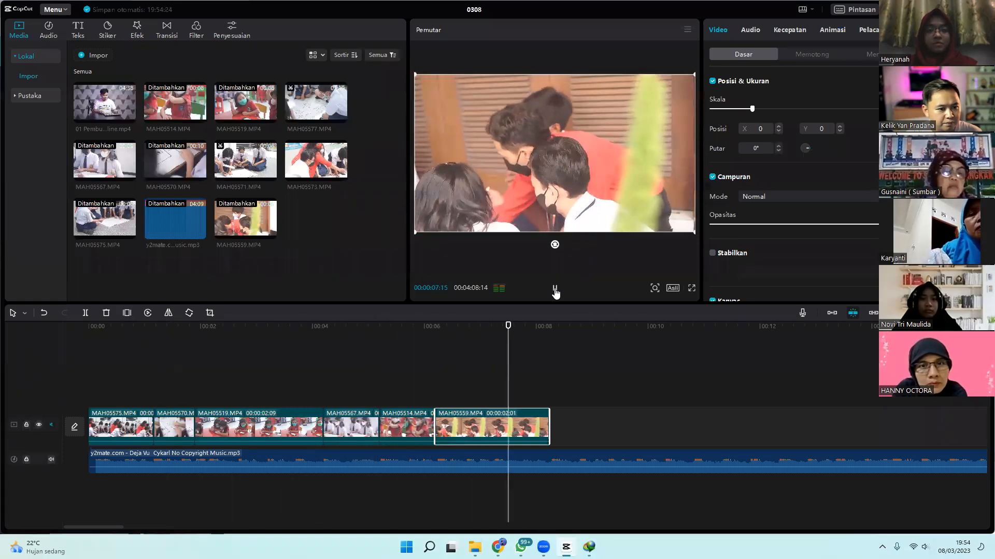
pyautogui.click(555, 289)
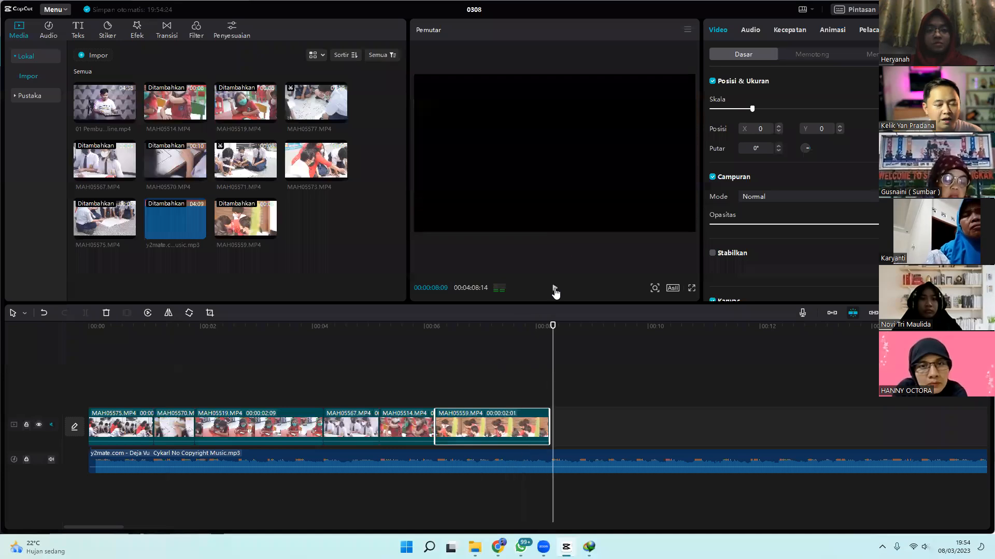
pyautogui.click(331, 330)
pyautogui.click(319, 328)
pyautogui.moveTo(305, 331); pyautogui.dragTo(95, 356)
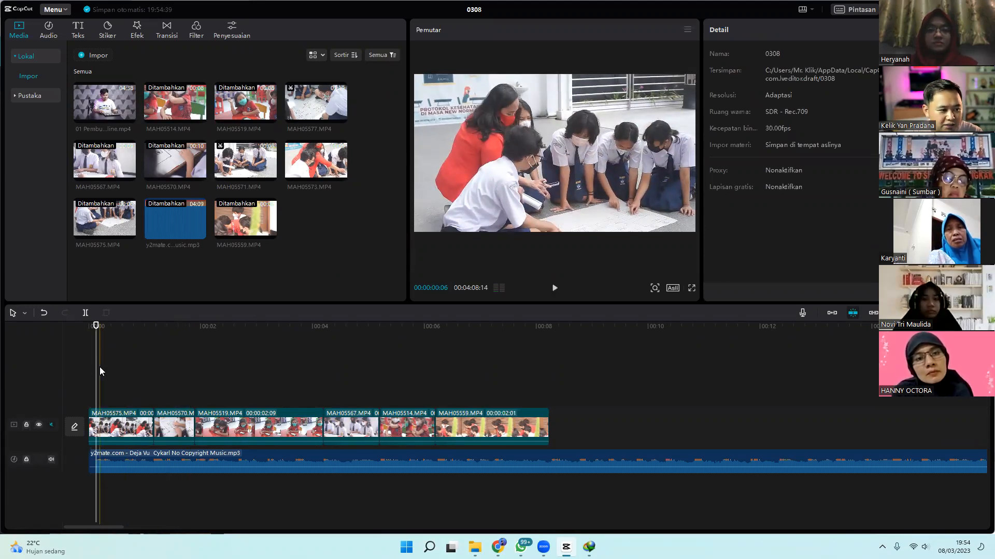
pyautogui.moveTo(93, 372); pyautogui.dragTo(48, 389)
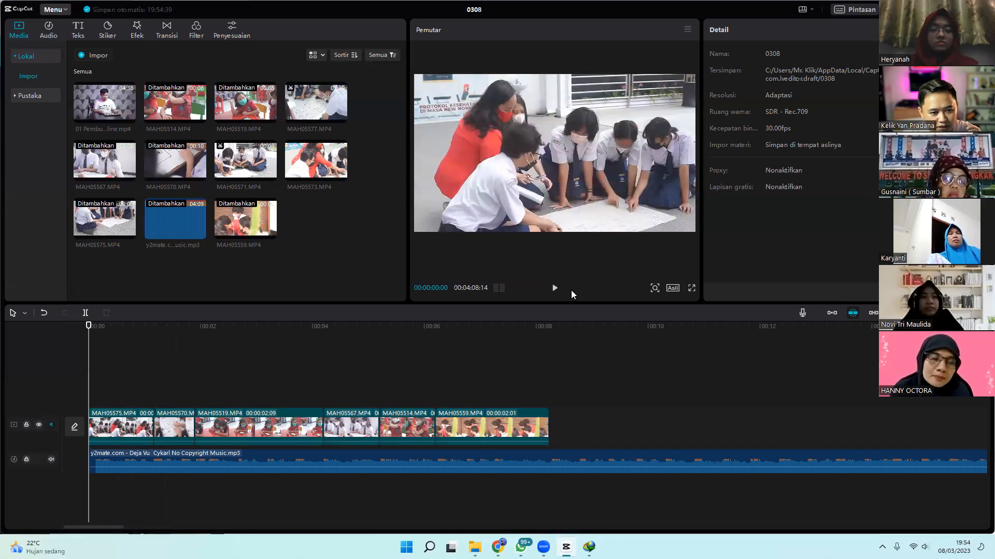
pyautogui.click(554, 289)
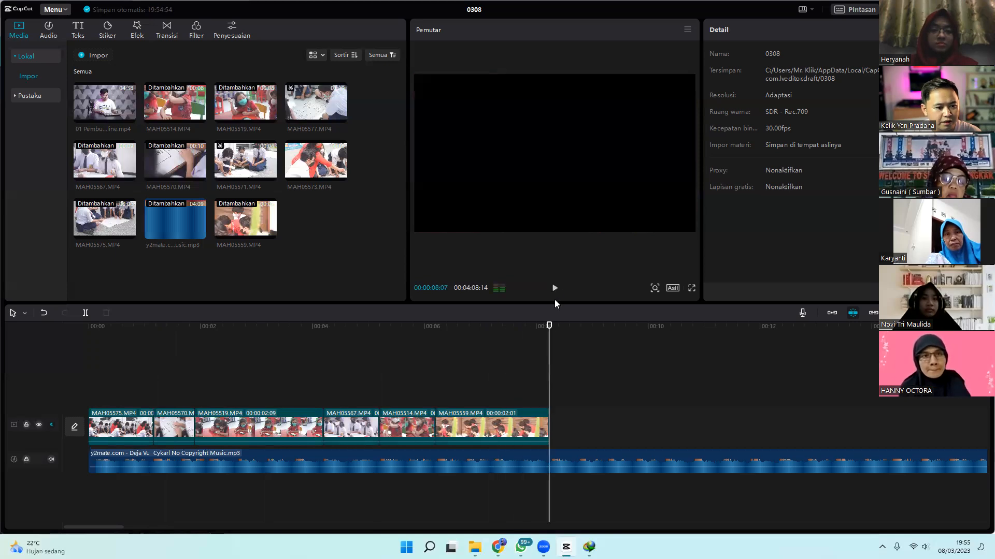
# Step: Shorten MAH05559 to about one second and add MAH05551 from the Take 3 folder directly after it
pyautogui.moveTo(538, 428); pyautogui.dragTo(490, 428)
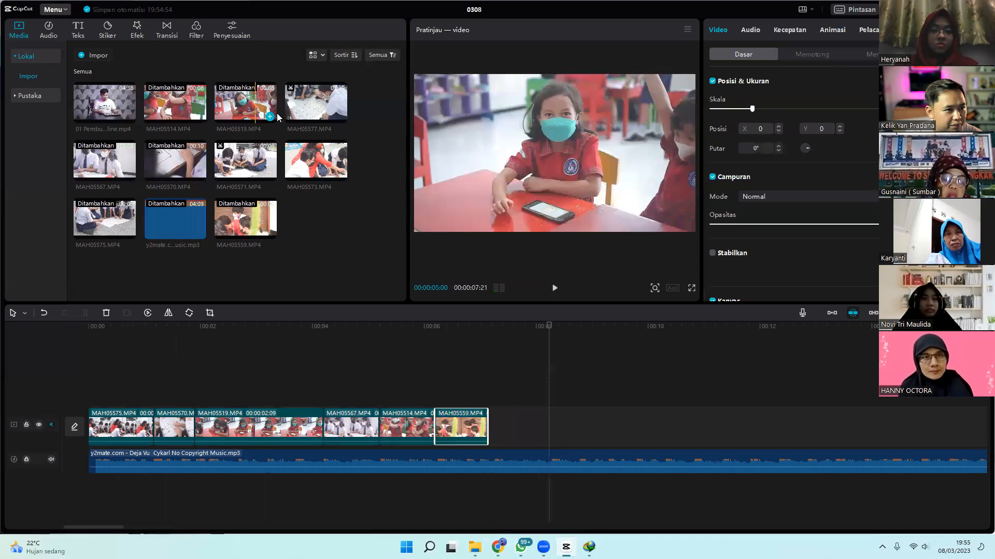
pyautogui.click(474, 547)
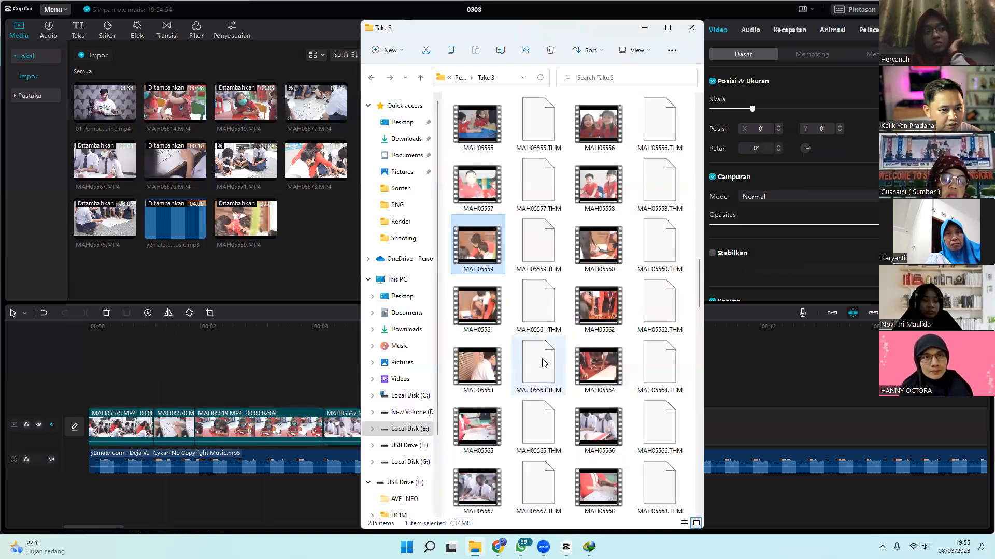
pyautogui.scroll(3, 601, 226)
pyautogui.moveTo(477, 183); pyautogui.dragTo(486, 429)
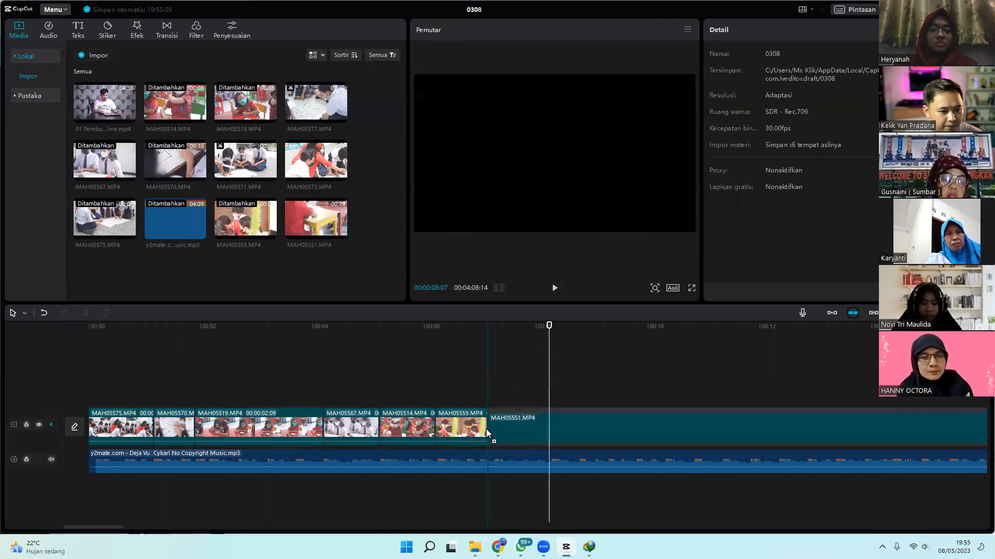
# Step: Find the next beat by playback, split MAH05551 just past the 8-second mark and delete the remainder
pyautogui.click(406, 328)
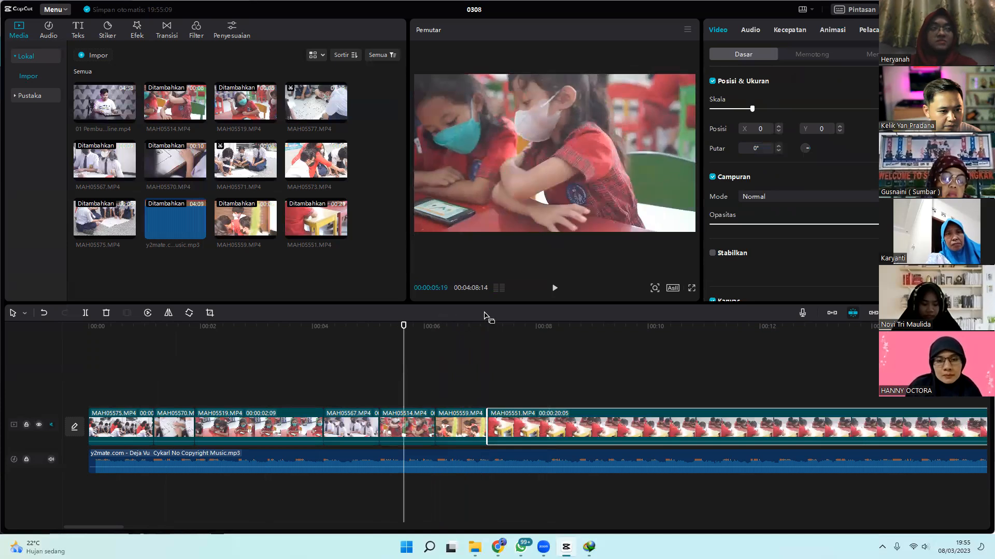
pyautogui.click(553, 288)
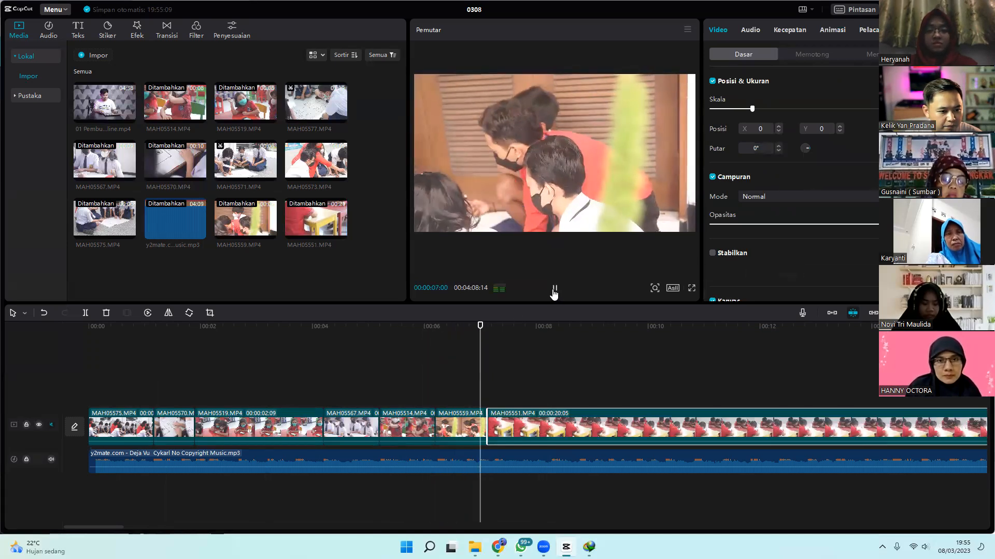
pyautogui.click(554, 290)
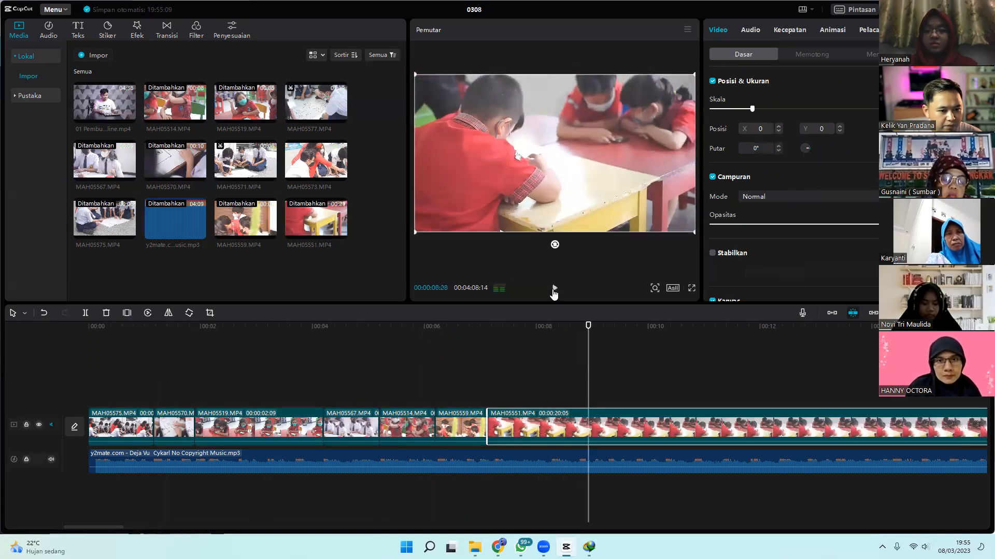
pyautogui.click(549, 332)
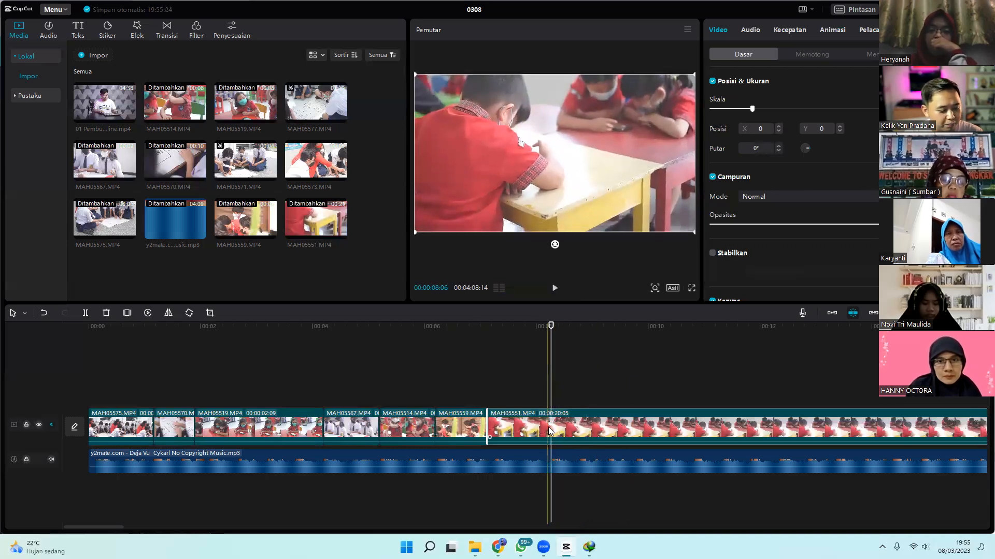
pyautogui.click(85, 313)
pyautogui.click(624, 409)
pyautogui.press('Delete')
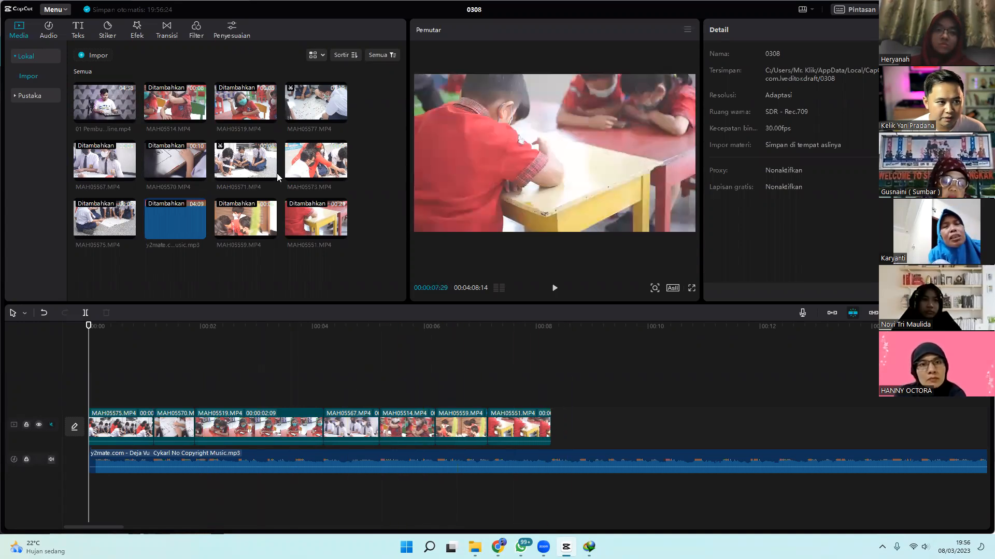
# Step: Narrow the media panel to three thumbnail columns so the preview player gets larger
pyautogui.moveTo(406, 110); pyautogui.dragTo(289, 122)
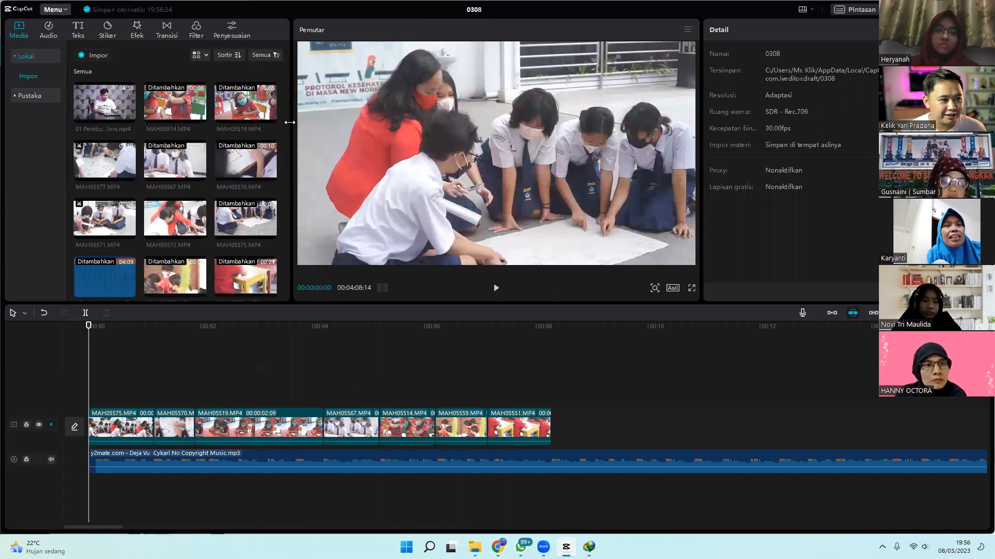
pyautogui.moveTo(289, 123); pyautogui.dragTo(346, 145)
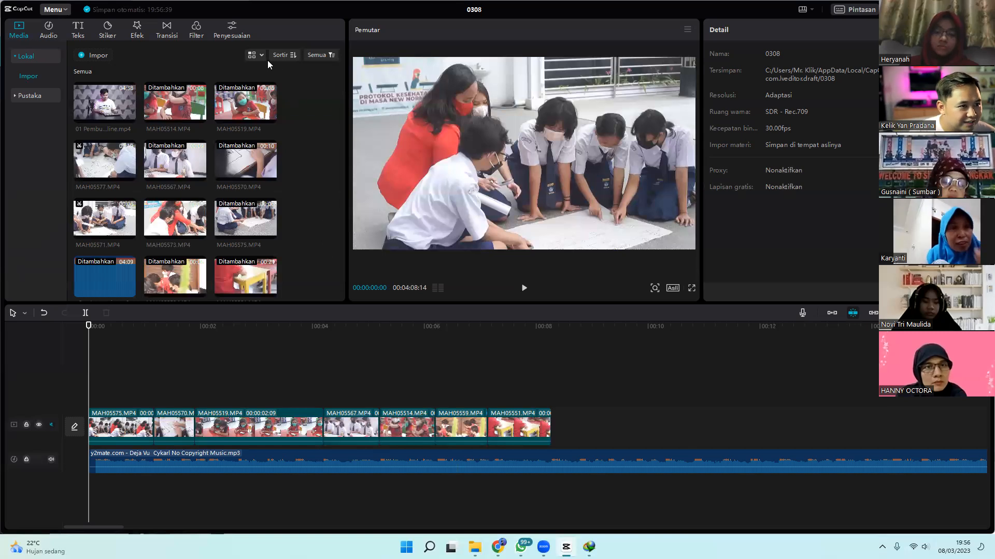
pyautogui.click(254, 53)
pyautogui.click(255, 54)
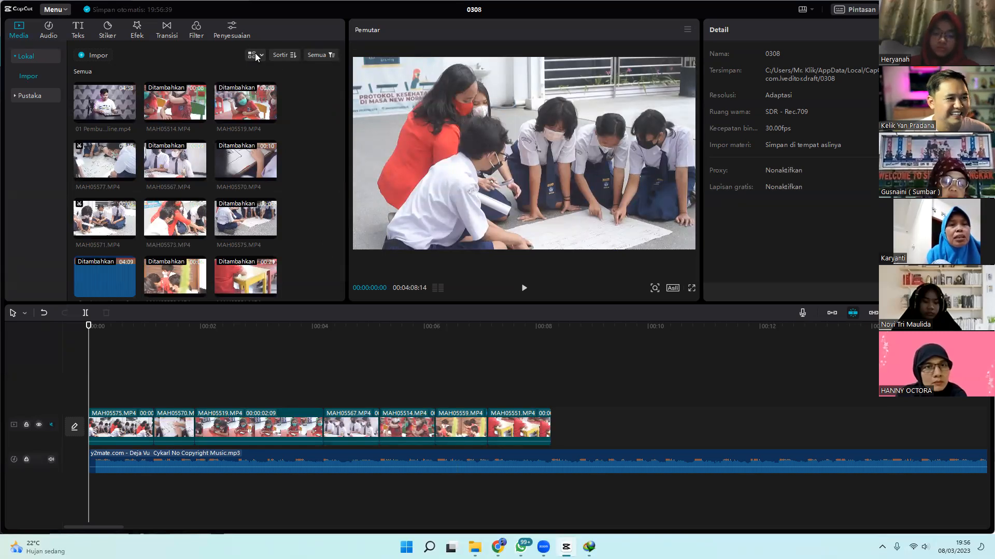
pyautogui.click(282, 54)
pyautogui.click(332, 97)
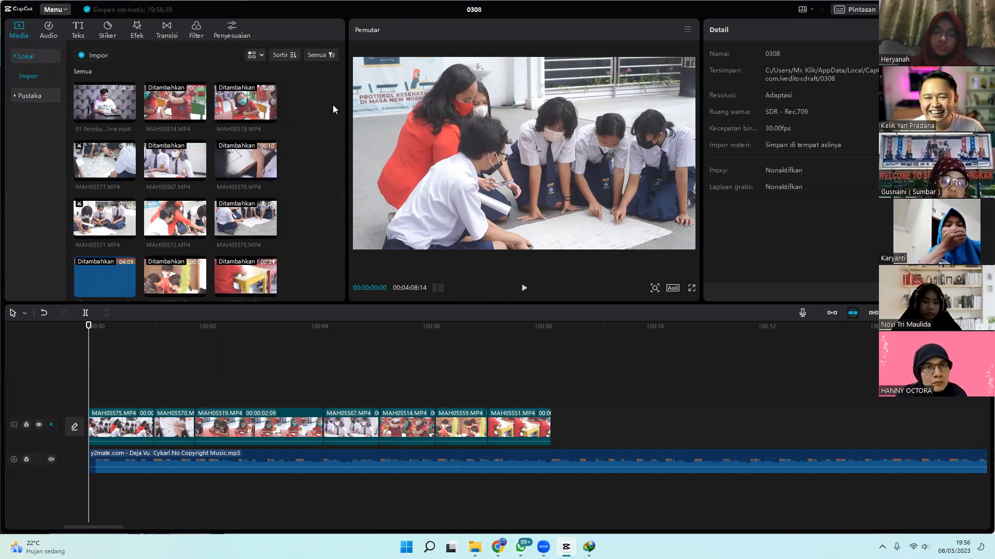
pyautogui.moveTo(346, 128)
pyautogui.mouseDown()
pyautogui.moveTo(368, 138)
pyautogui.moveTo(335, 143)
pyautogui.mouseUp()
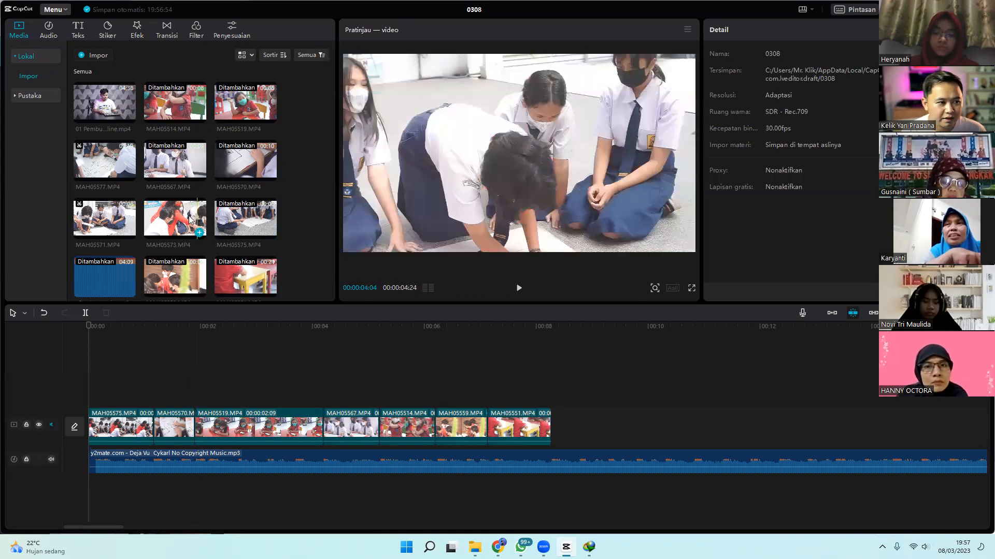
# Step: Try placing MAH05573 on the video track after MAH05551
pyautogui.moveTo(177, 221); pyautogui.dragTo(603, 433)
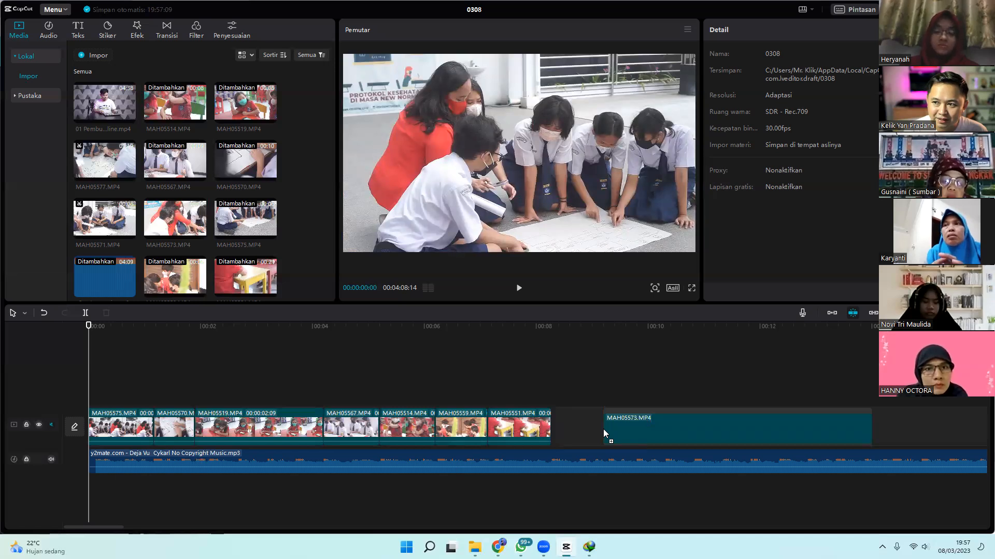
pyautogui.moveTo(603, 429); pyautogui.dragTo(189, 140)
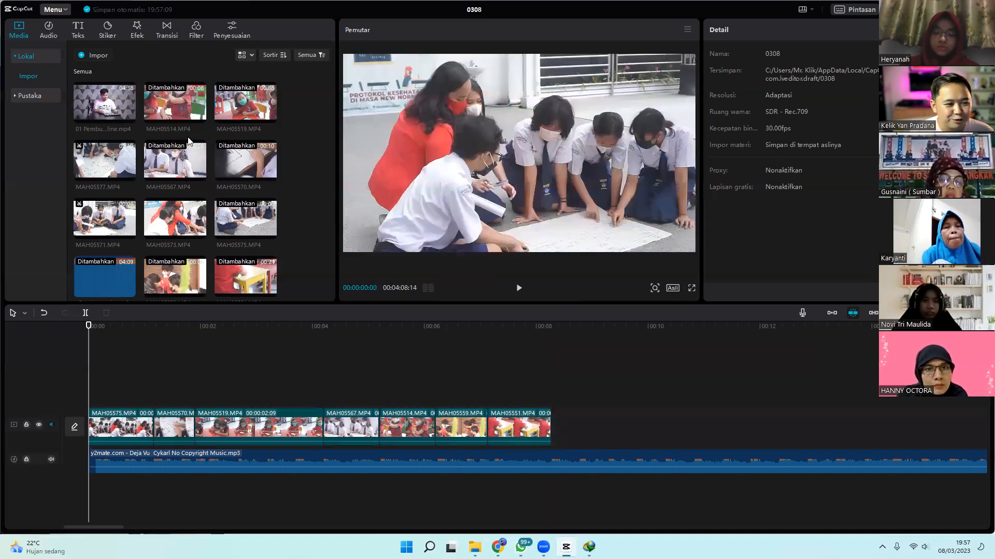
# Step: Try the list view for the imported media, return to the grid view and fine-tune the media panel's width
pyautogui.moveTo(337, 162); pyautogui.dragTo(317, 165)
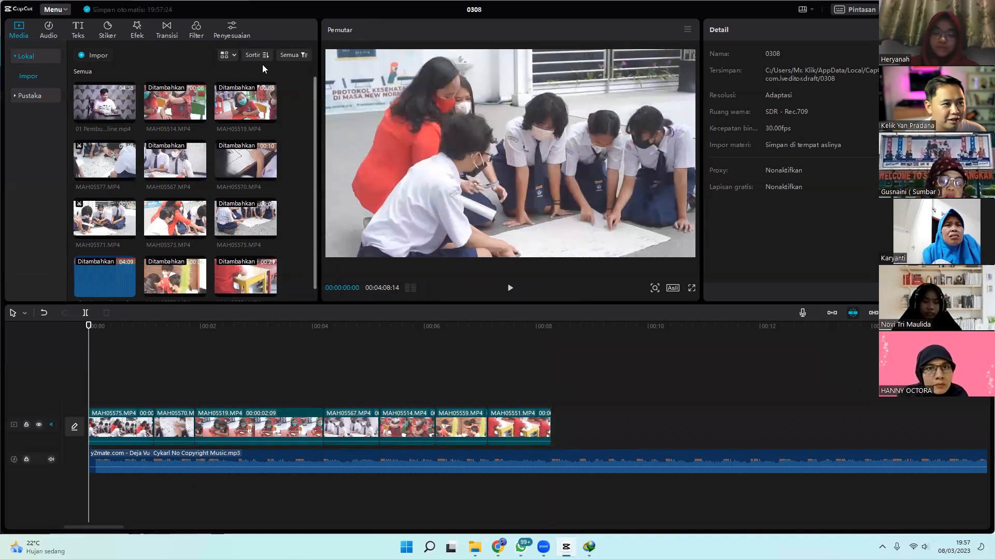
pyautogui.click(225, 60)
pyautogui.click(227, 86)
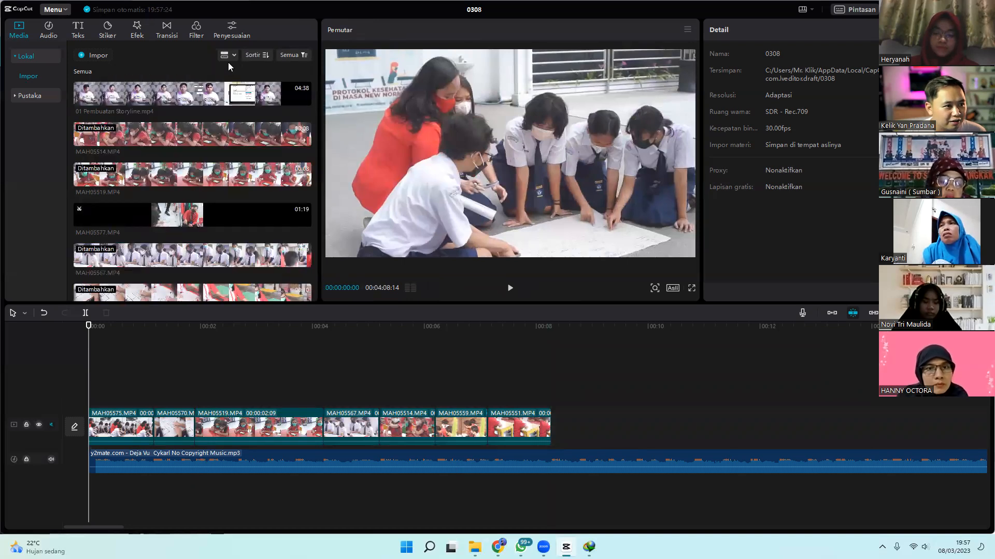
pyautogui.click(228, 54)
pyautogui.click(226, 72)
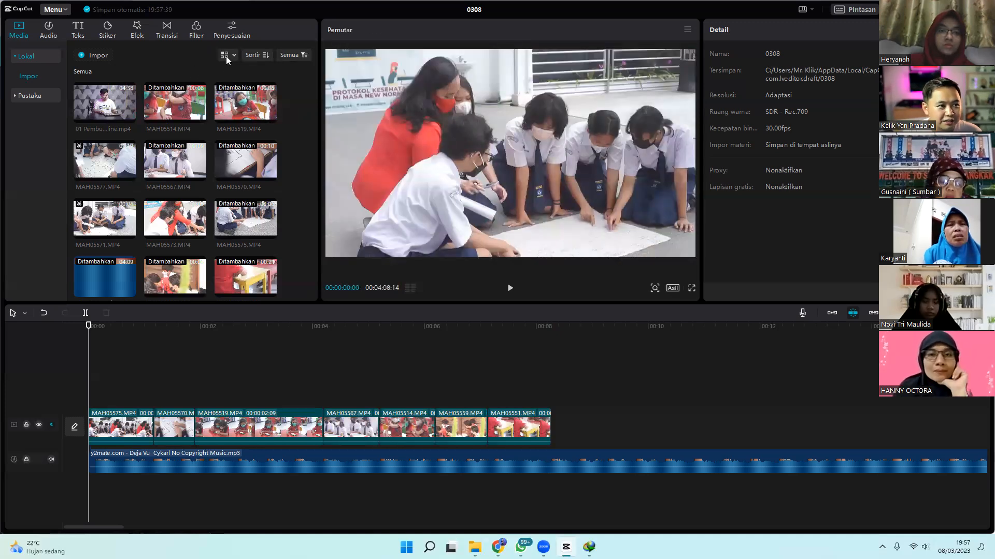
pyautogui.moveTo(318, 117); pyautogui.dragTo(301, 140)
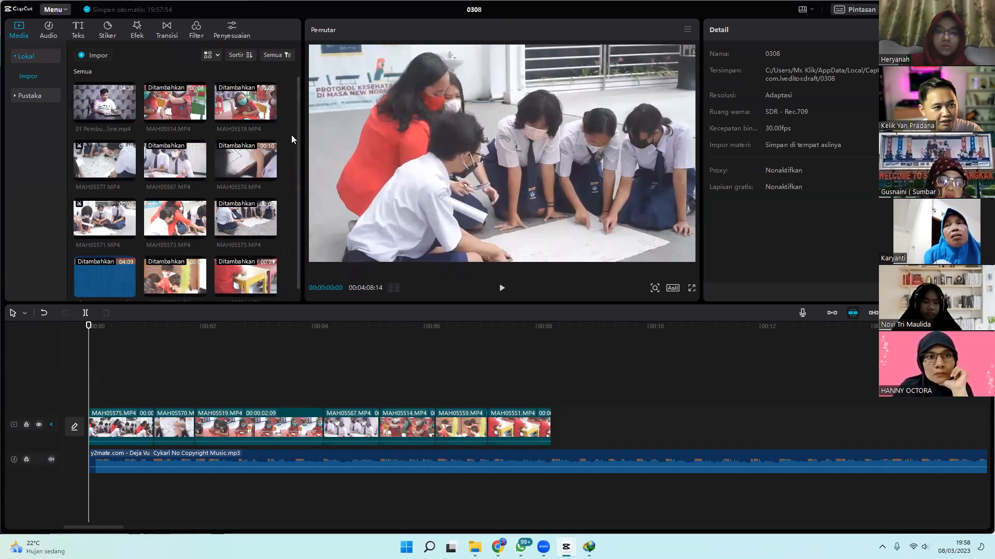
pyautogui.moveTo(300, 135)
pyautogui.mouseDown()
pyautogui.moveTo(412, 142)
pyautogui.moveTo(308, 141)
pyautogui.mouseUp()
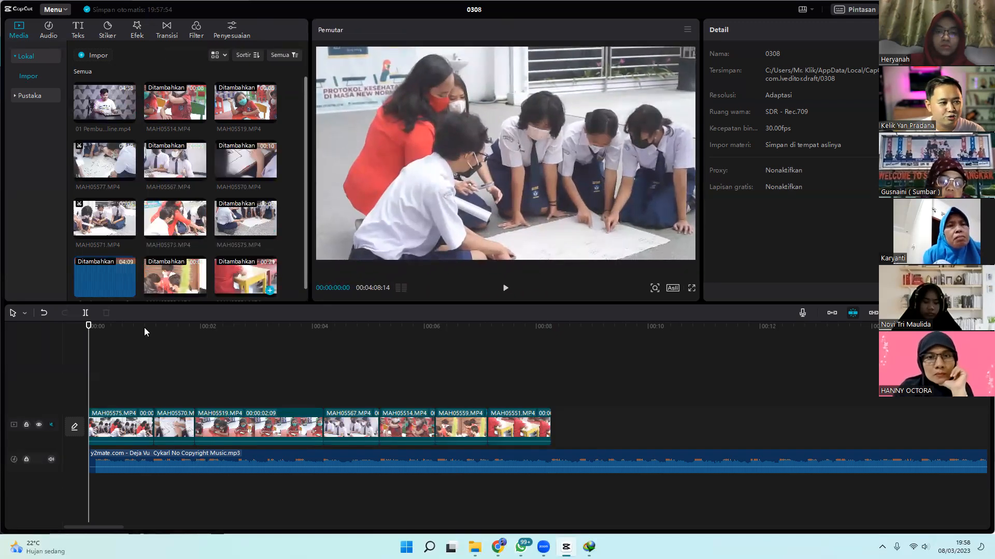
# Step: Play the opening of the seven-clip sequence from the start and minimise the editor window
pyautogui.click(506, 290)
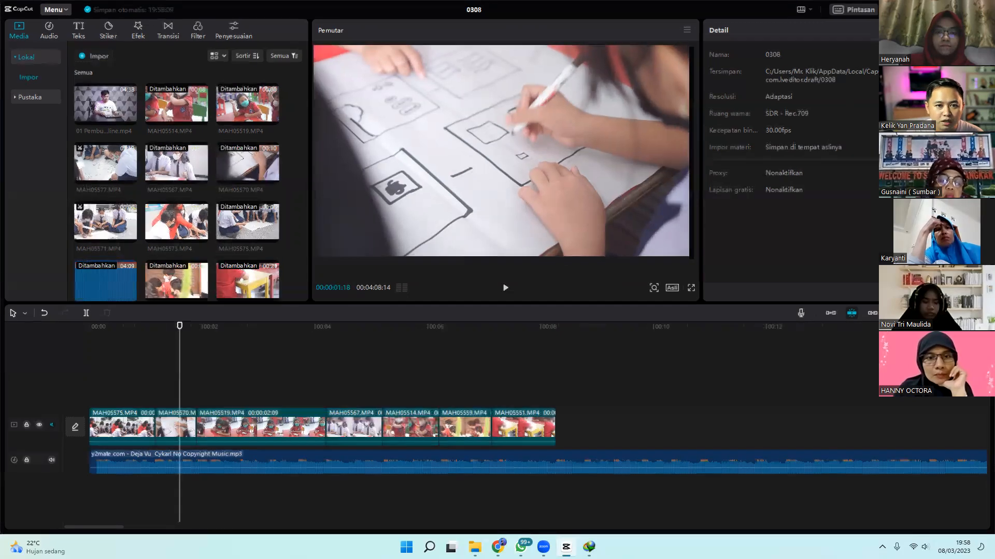
pyautogui.click(932, 10)
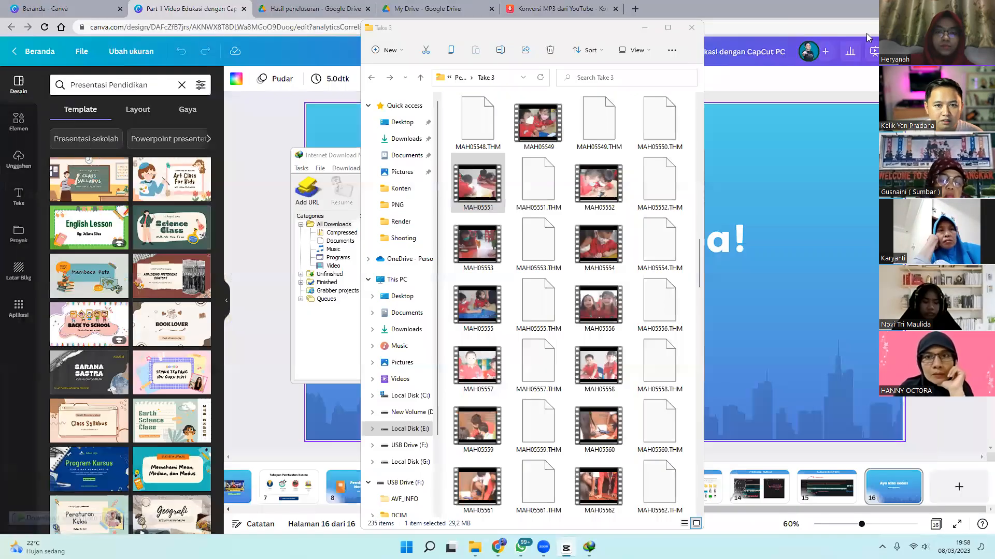
# Step: Minimise the browser, check the Windows display settings and return to the CapCut editor
pyautogui.click(930, 9)
pyautogui.click(933, 9)
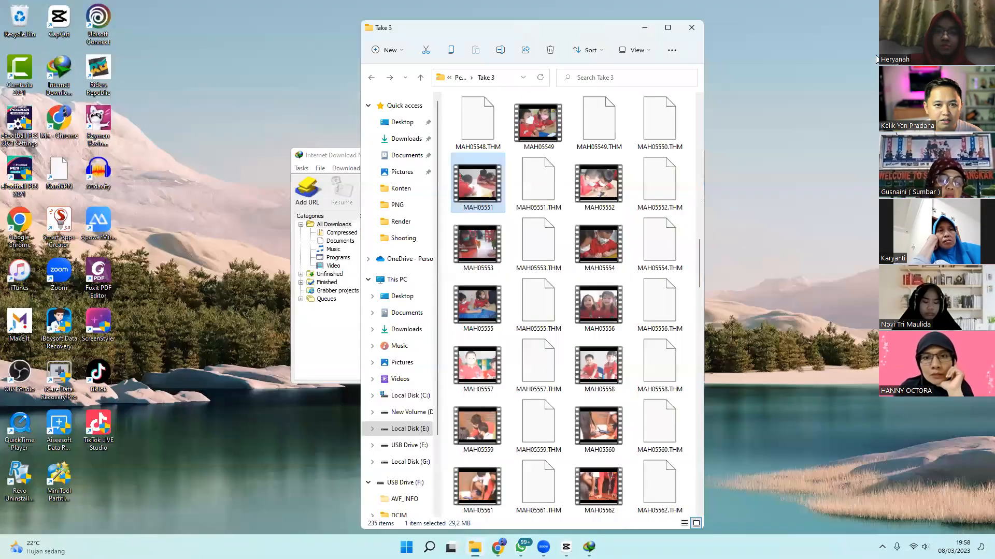
pyautogui.rightClick(845, 67)
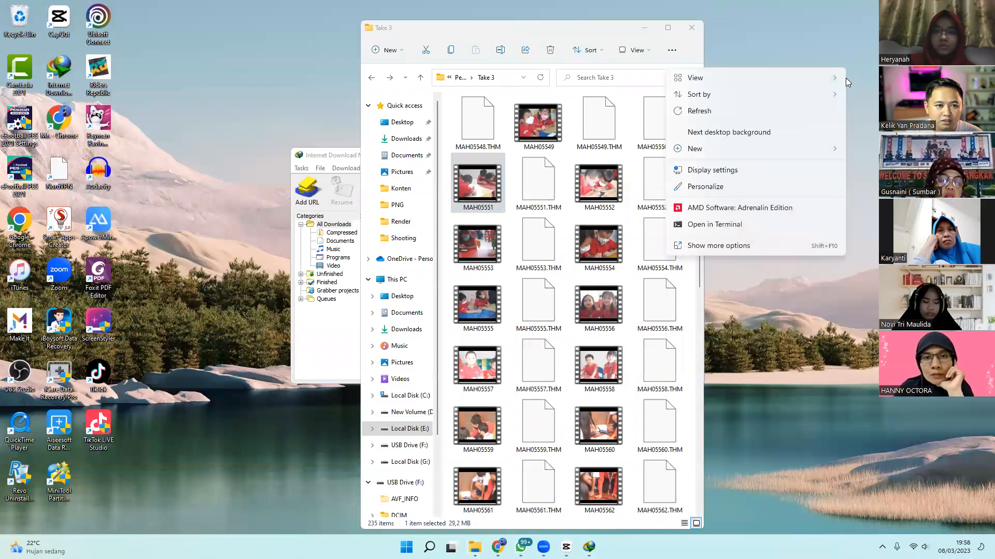
pyautogui.click(744, 171)
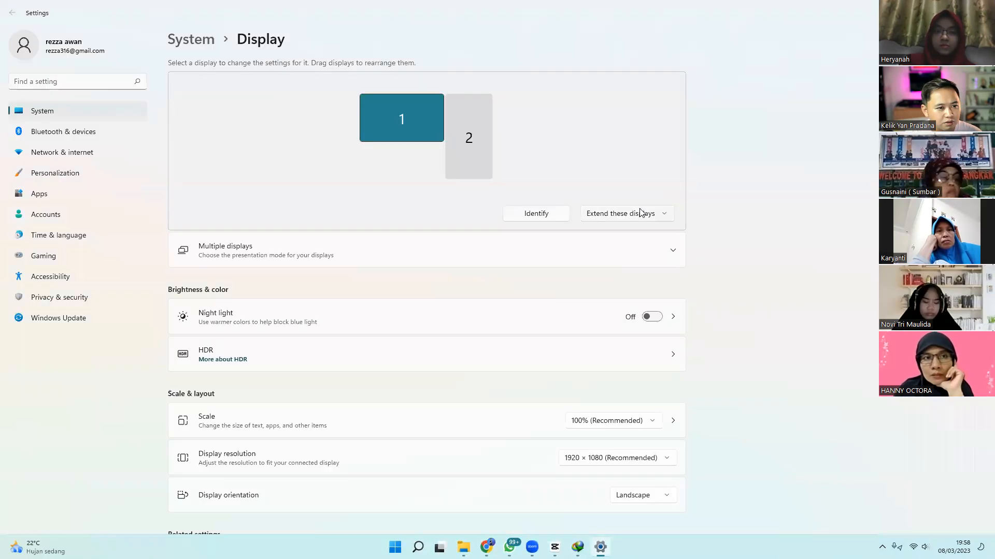
pyautogui.scroll(-1, 383, 399)
pyautogui.scroll(-1, 382, 399)
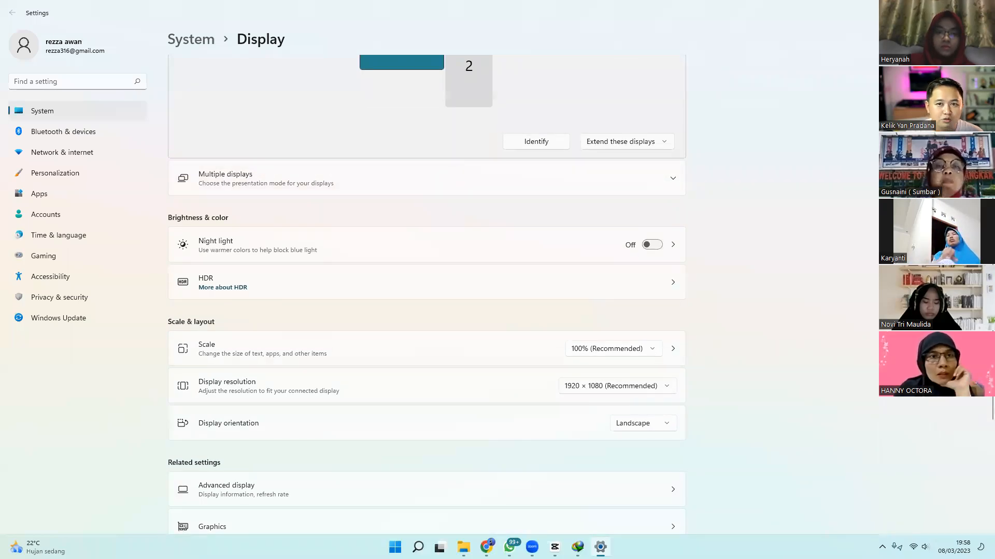
pyautogui.click(982, 8)
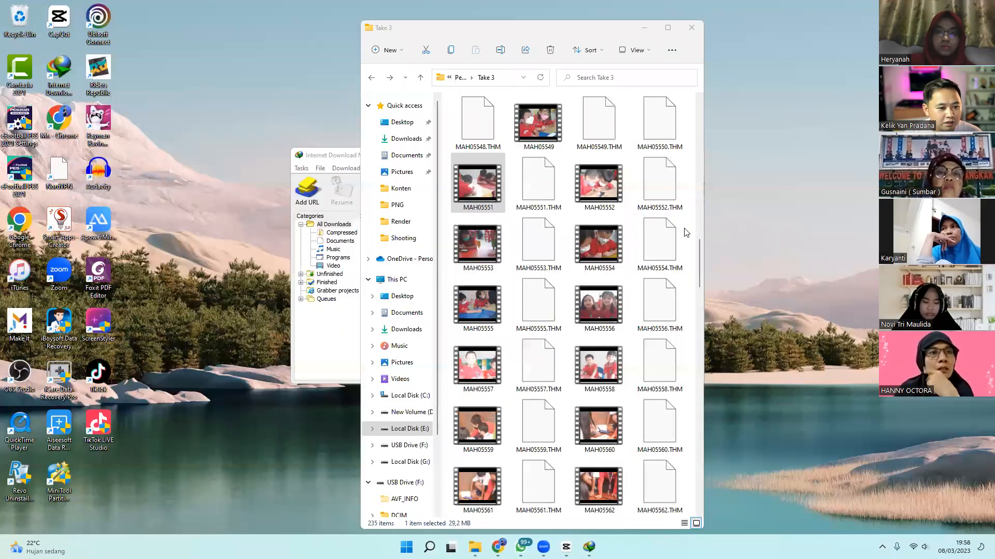
pyautogui.click(567, 548)
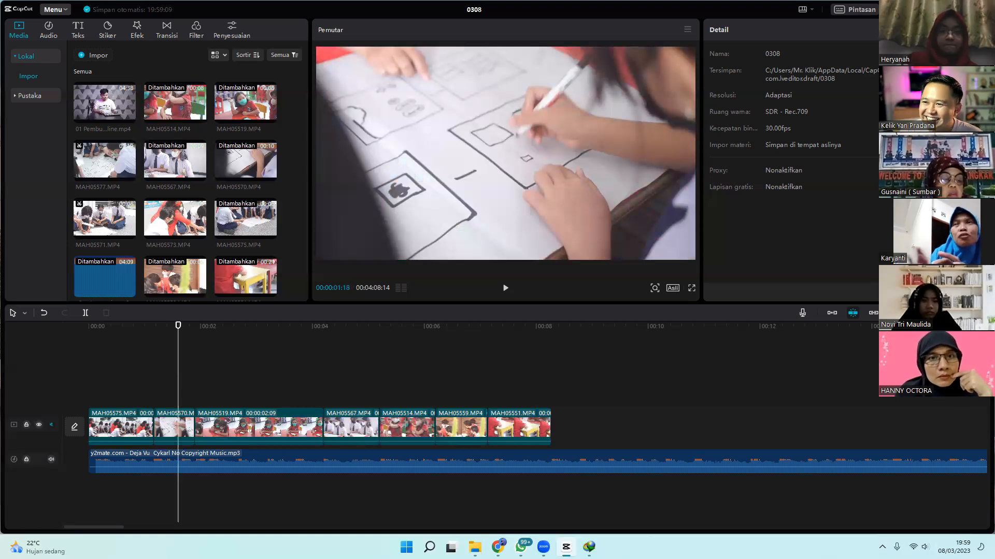
# Step: Place MAH05577 on a new track above the clip sequence at the timeline's start and play its opening seconds
pyautogui.moveTo(306, 133); pyautogui.dragTo(313, 226)
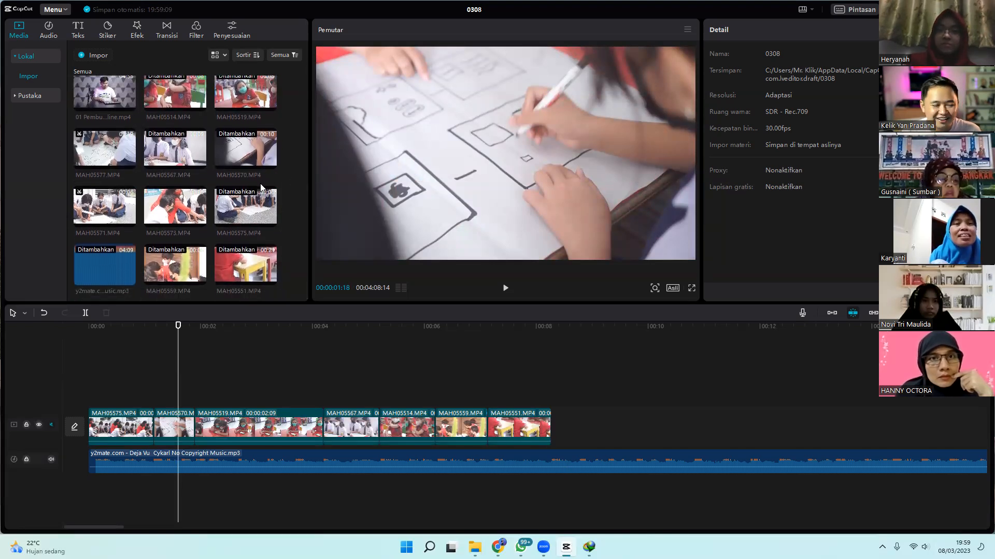
pyautogui.scroll(1, 268, 184)
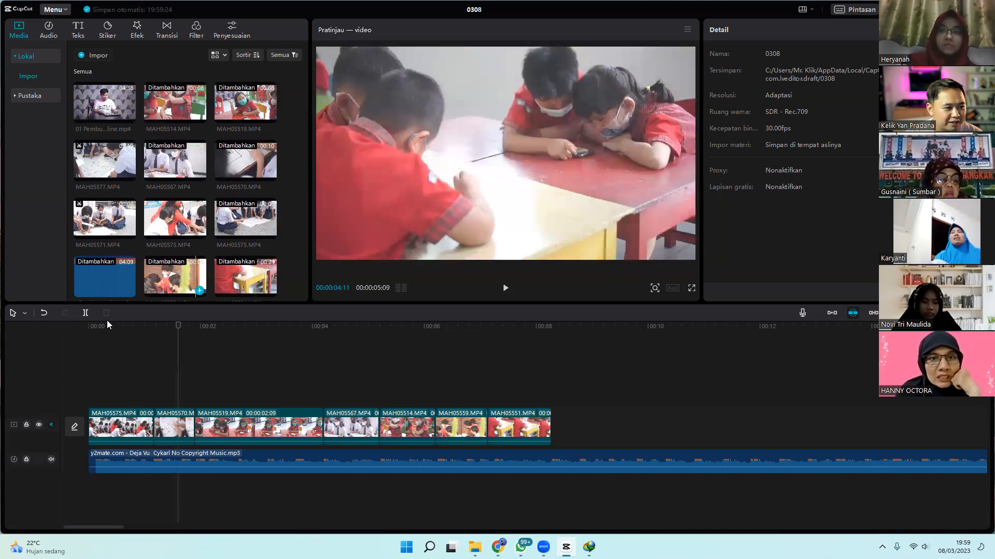
pyautogui.moveTo(97, 327); pyautogui.dragTo(88, 327)
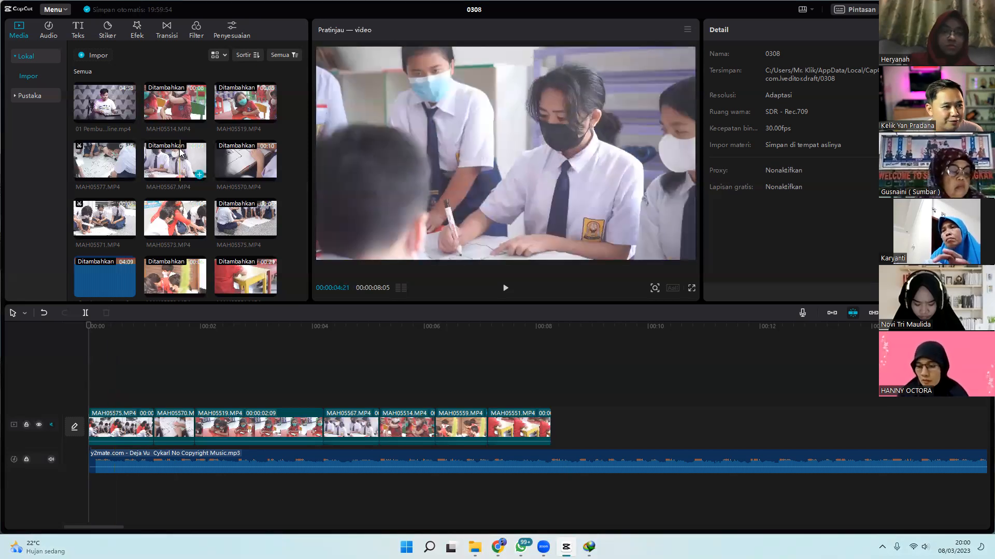
pyautogui.moveTo(104, 161); pyautogui.dragTo(80, 395)
pyautogui.click(505, 290)
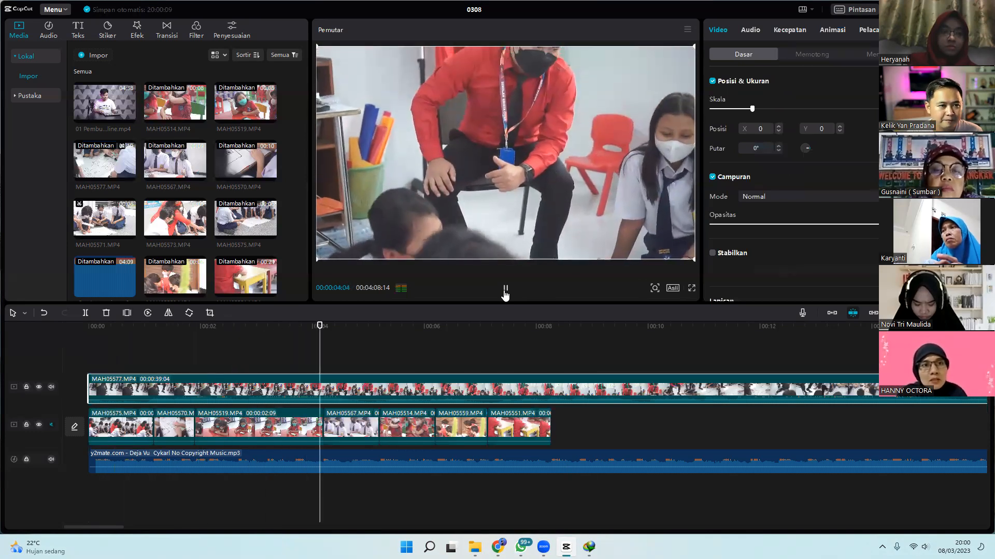
pyautogui.click(505, 289)
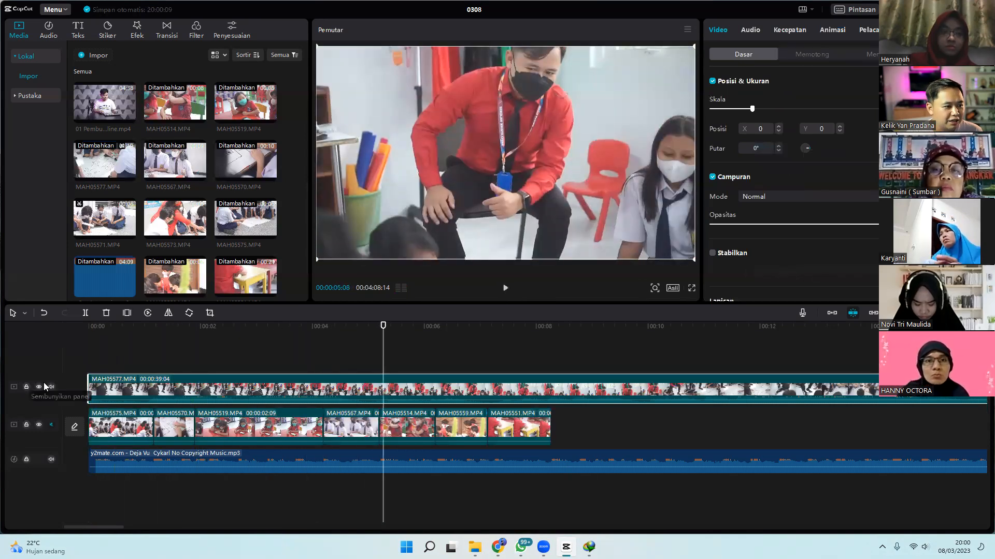
# Step: Hide the upper track holding MAH05577, play the seven-clip sequence from the start and return the playhead to the beginning
pyautogui.click(38, 386)
pyautogui.press('Home')
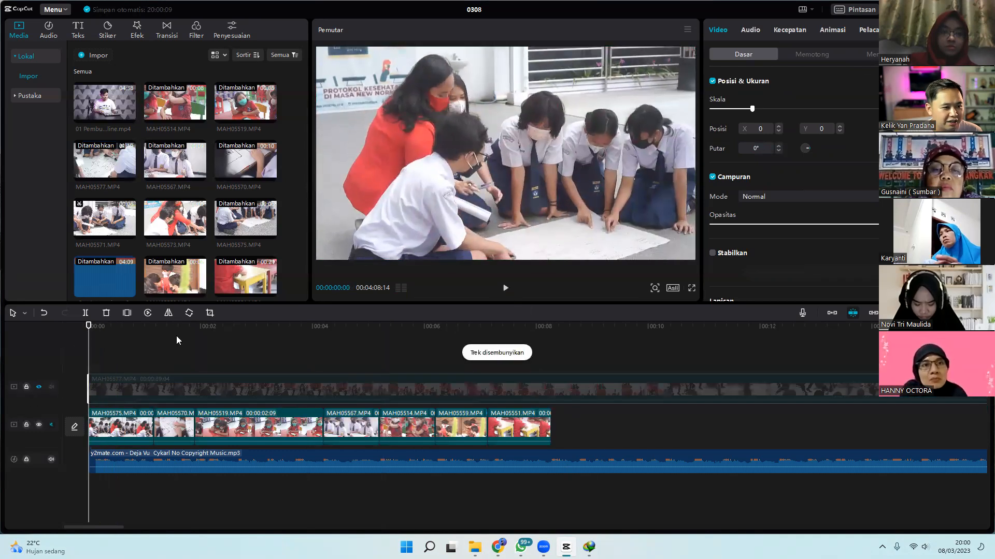
pyautogui.click(509, 291)
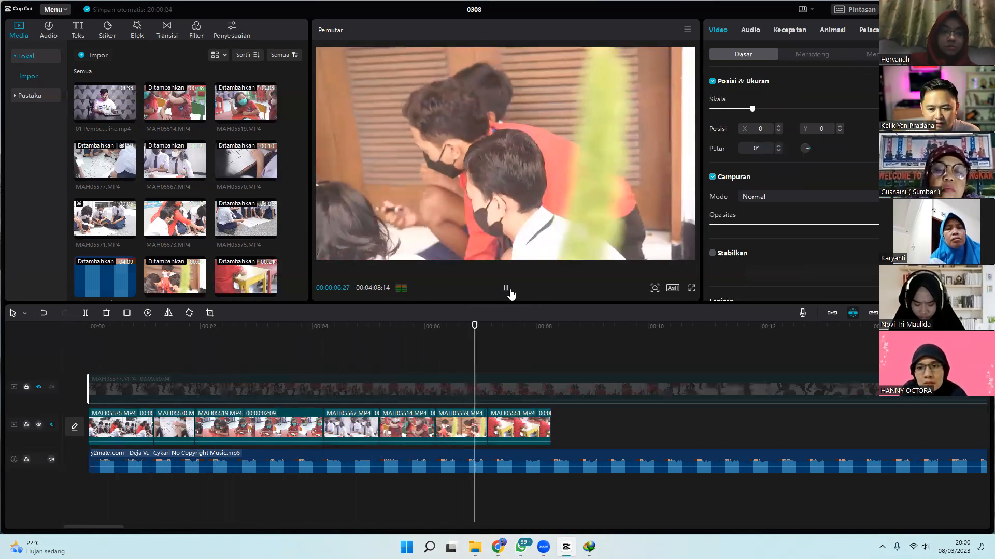
pyautogui.click(505, 288)
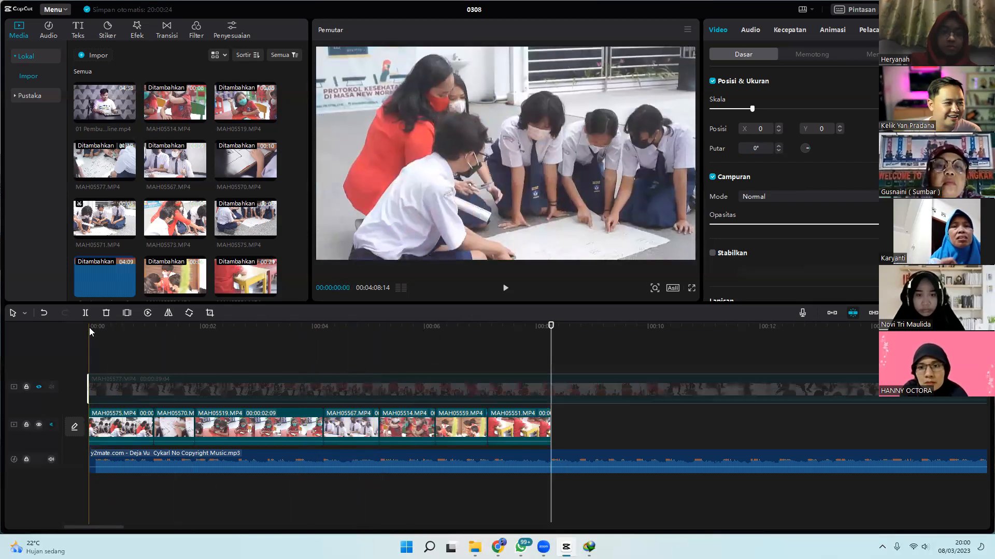
pyautogui.click(77, 326)
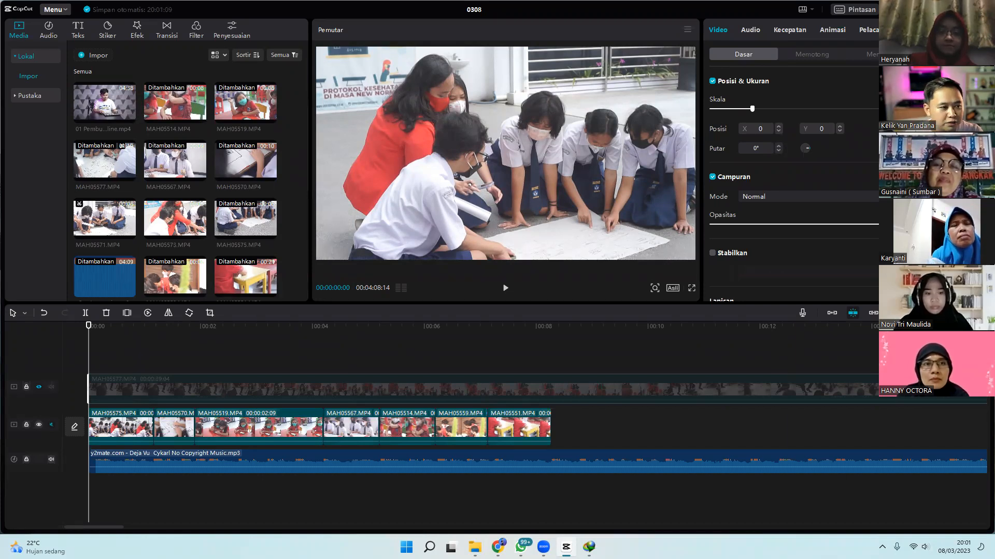
# Step: Import "y2mate.com - Miss You LiQWYD No Copyright Music" from the Music folder in Downloads
pyautogui.click(91, 56)
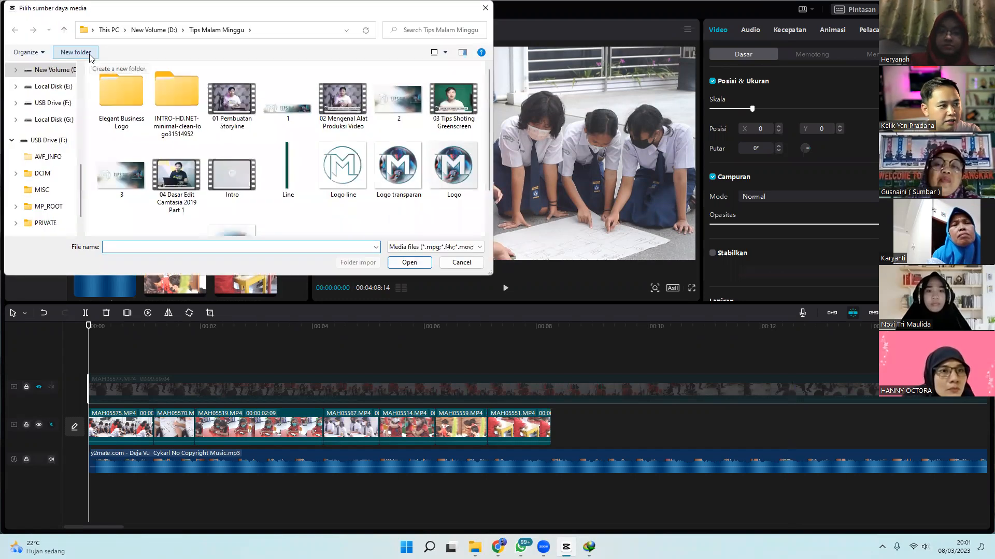
pyautogui.scroll(3, 52, 93)
pyautogui.click(48, 70)
pyautogui.doubleClick(124, 109)
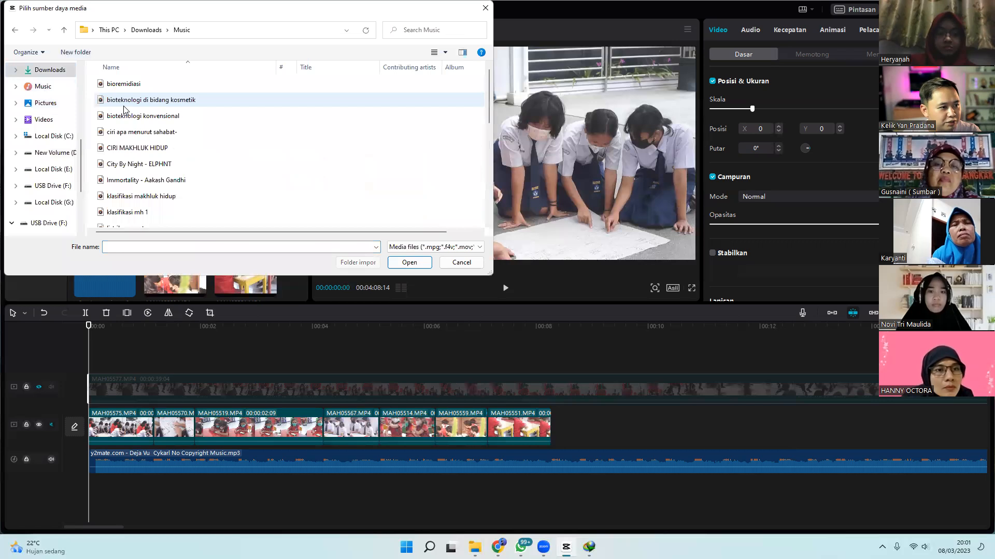
pyautogui.scroll(-1, 155, 197)
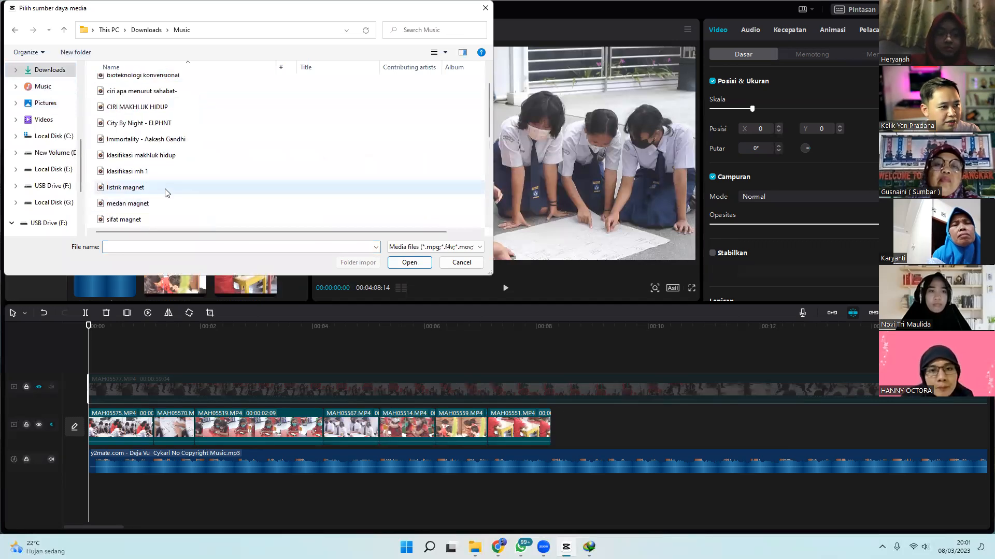
pyautogui.scroll(-5, 165, 193)
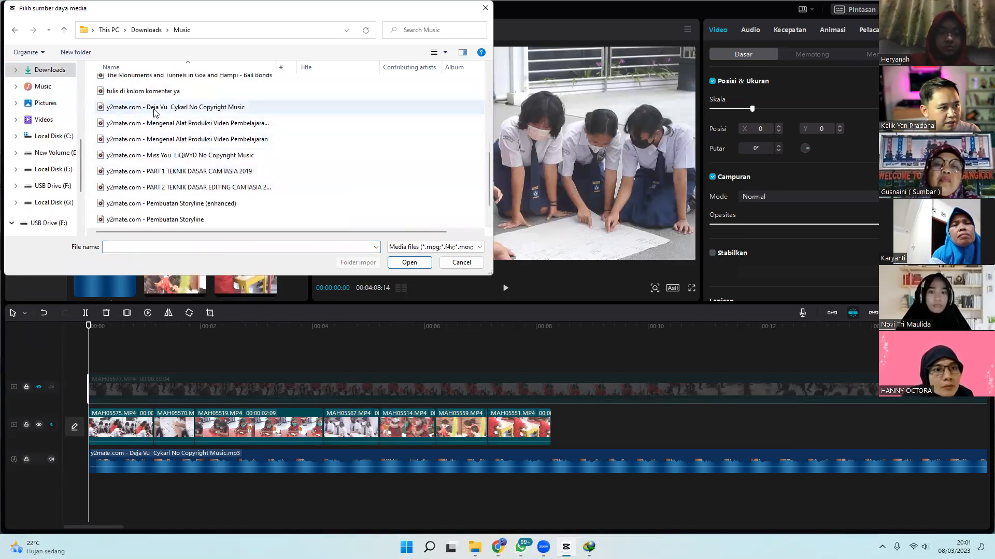
pyautogui.doubleClick(165, 155)
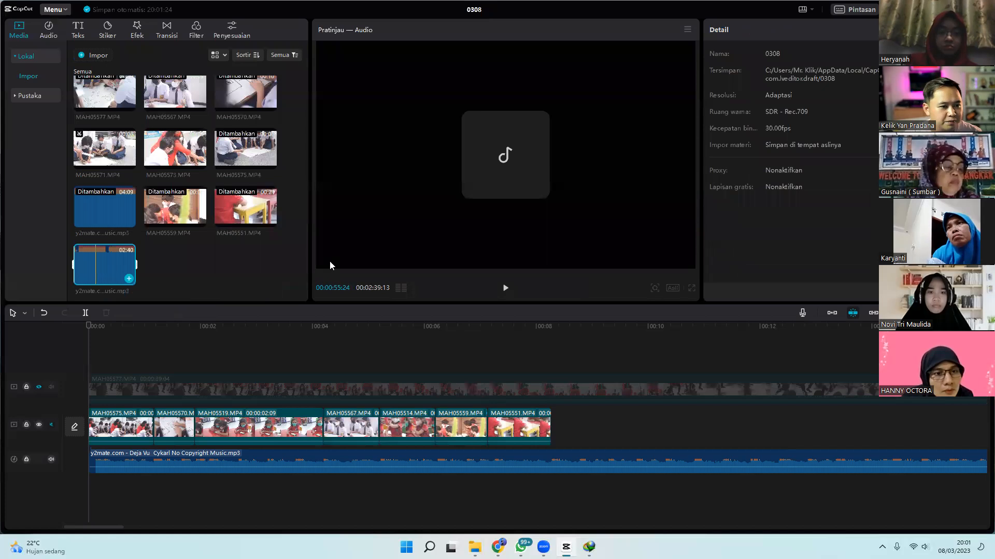
# Step: Try adding the Miss You music to its own audio track just after the last clip, and undo it
pyautogui.click(505, 288)
pyautogui.click(505, 294)
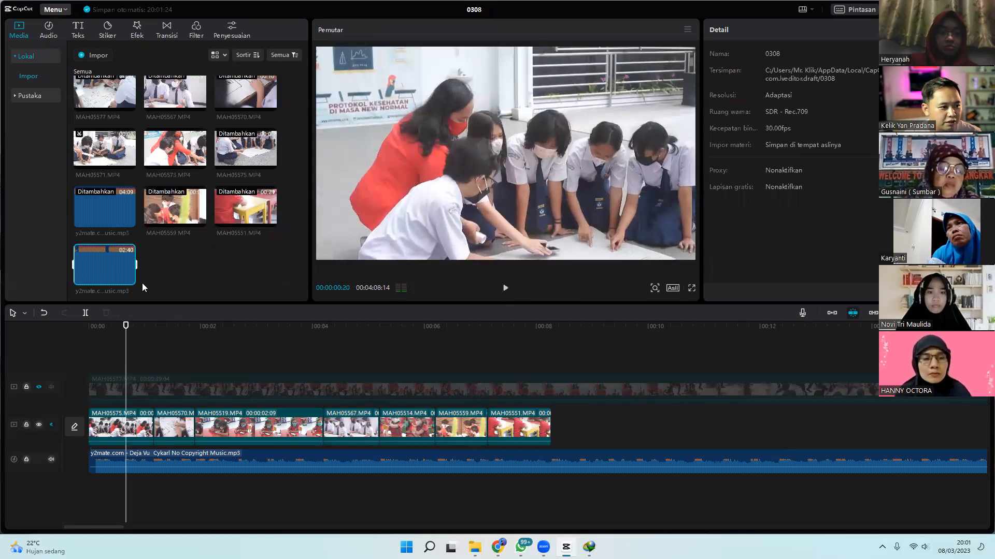
pyautogui.moveTo(101, 264); pyautogui.dragTo(577, 426)
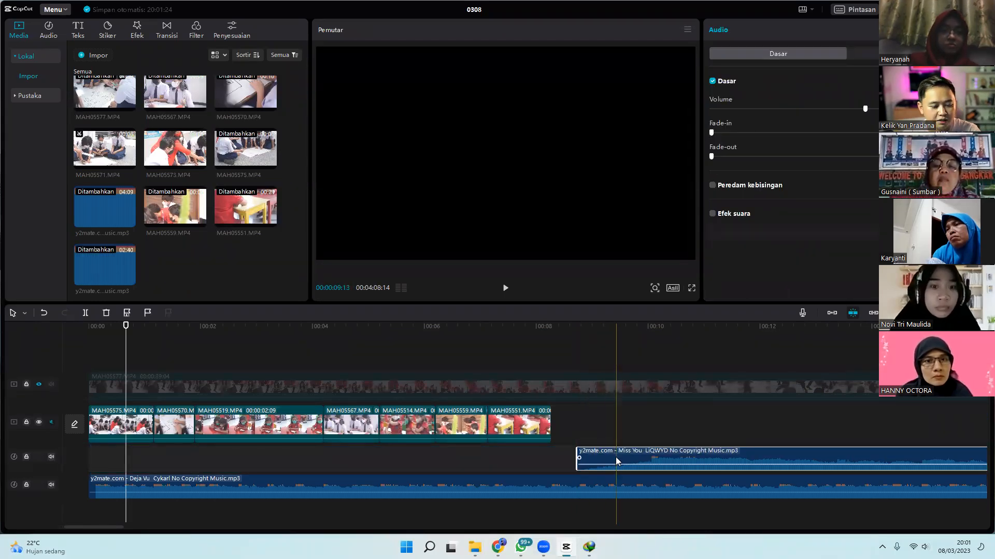
pyautogui.hotkey('ctrl', 'z')
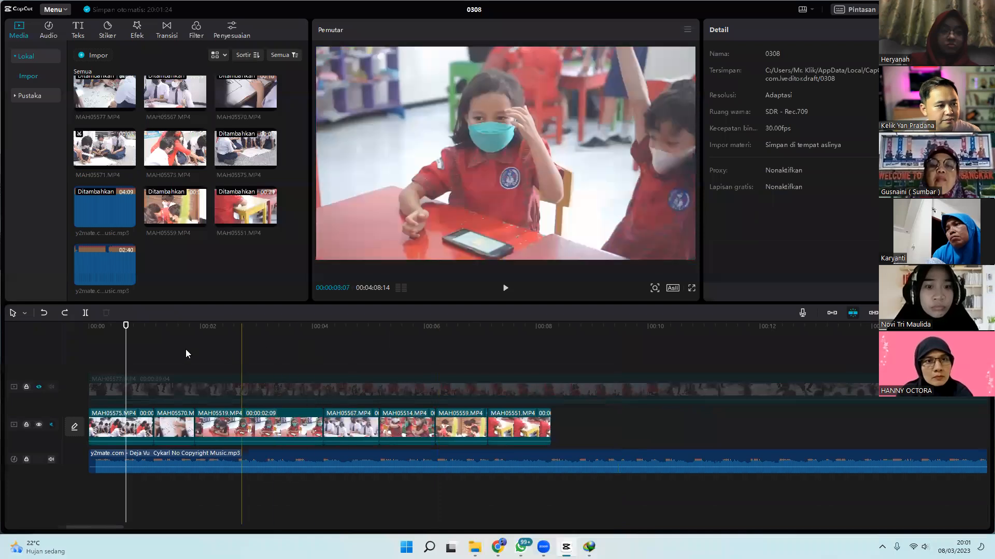
# Step: Return the playhead to the start and set the project's aspect ratio to 16:9
pyautogui.click(97, 326)
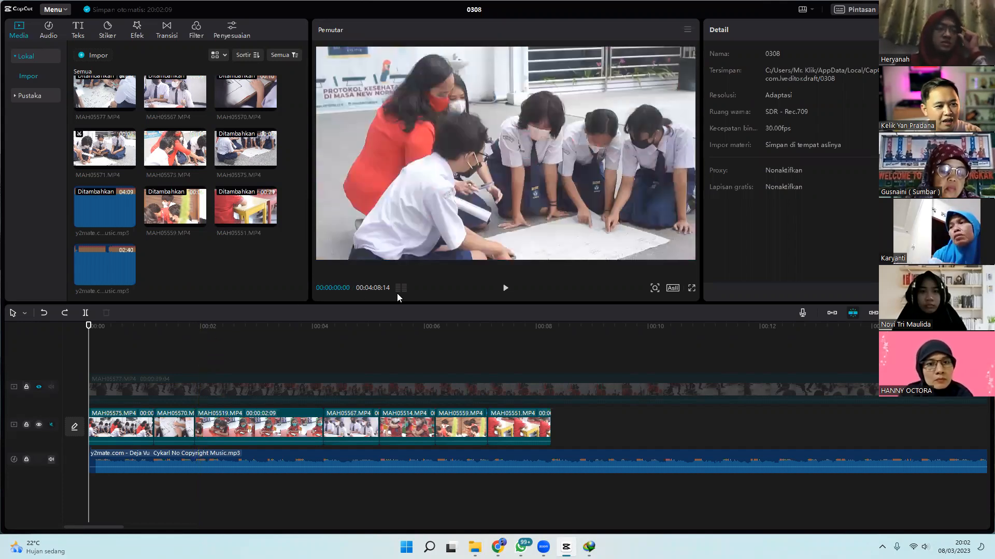
pyautogui.click(672, 289)
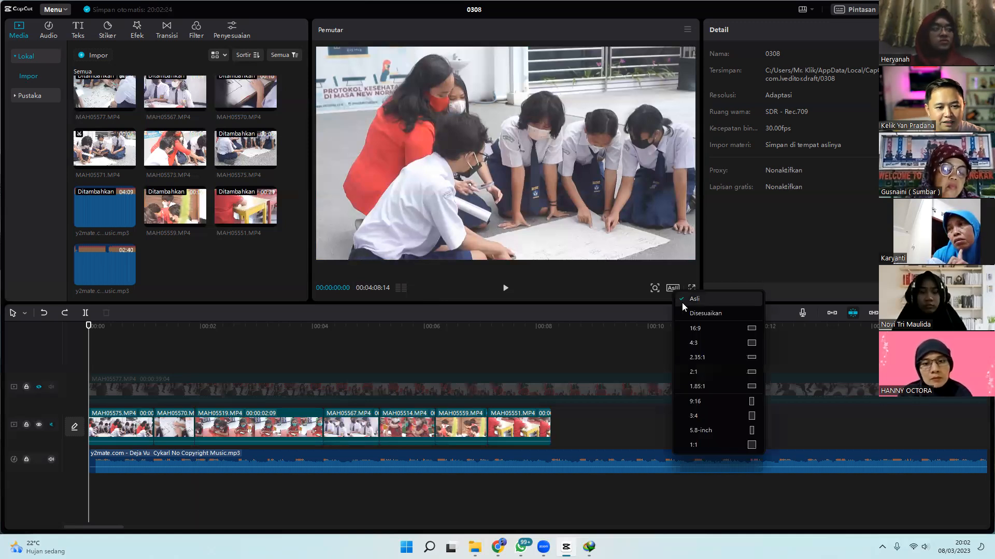
pyautogui.click(706, 328)
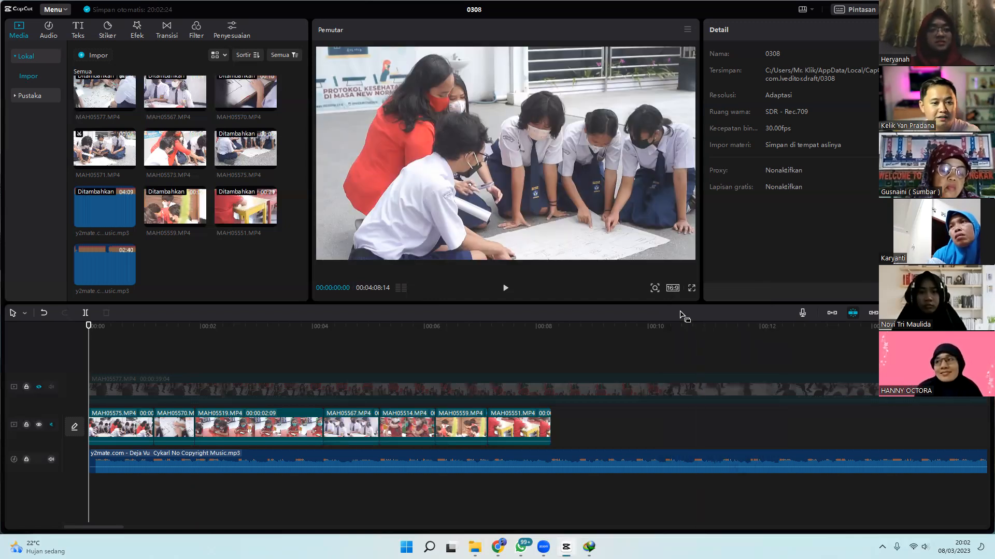
# Step: Change the aspect ratio to 9:16 and preview the MAH05567 clip at 00:00:04:12
pyautogui.click(673, 288)
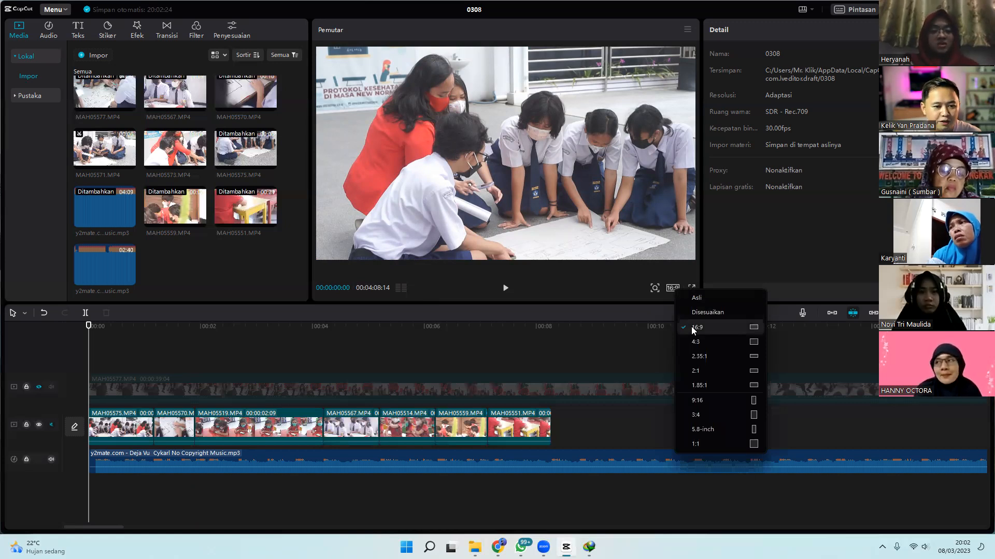
pyautogui.click(716, 399)
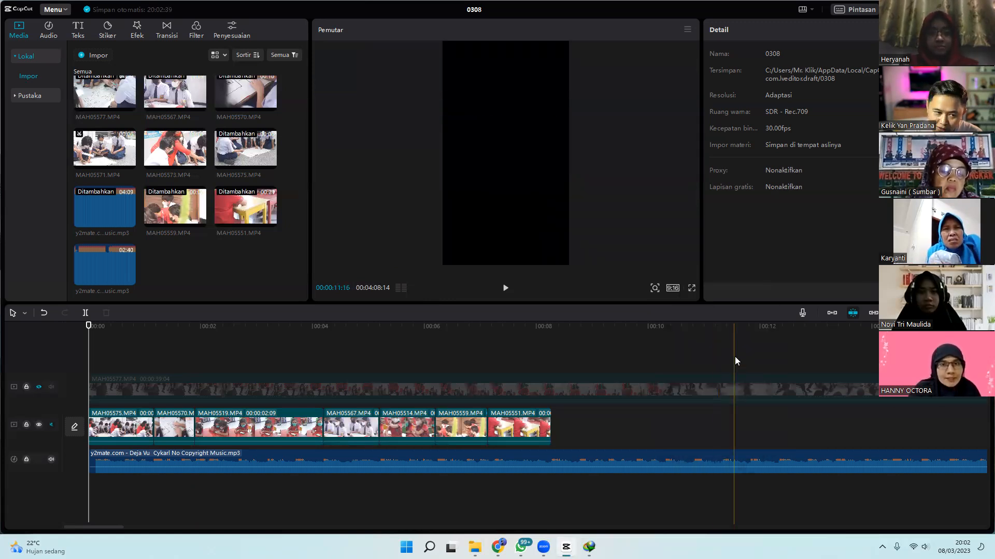
pyautogui.click(335, 327)
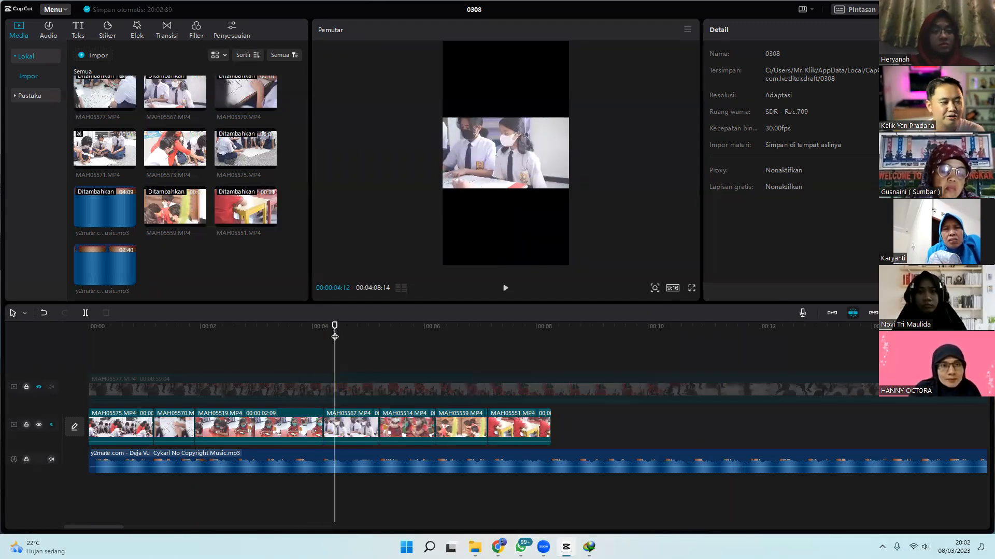
# Step: Switch the project's aspect ratio back to 16:9
pyautogui.click(673, 288)
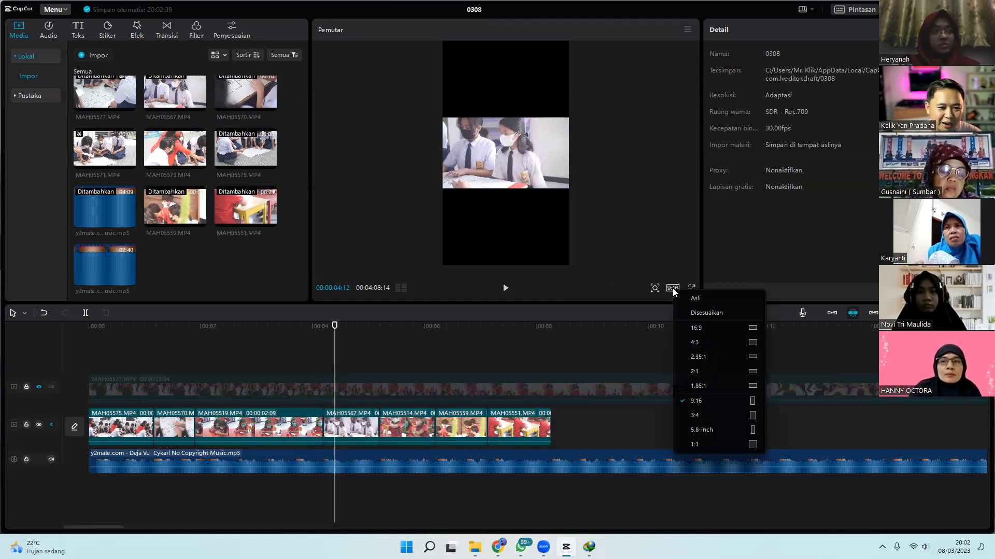
pyautogui.click(699, 324)
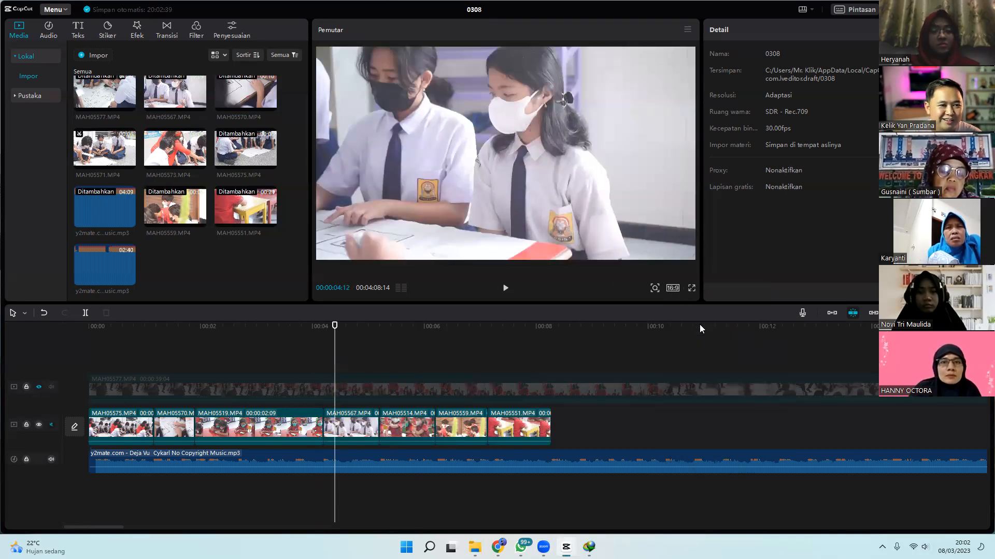
pyautogui.click(668, 288)
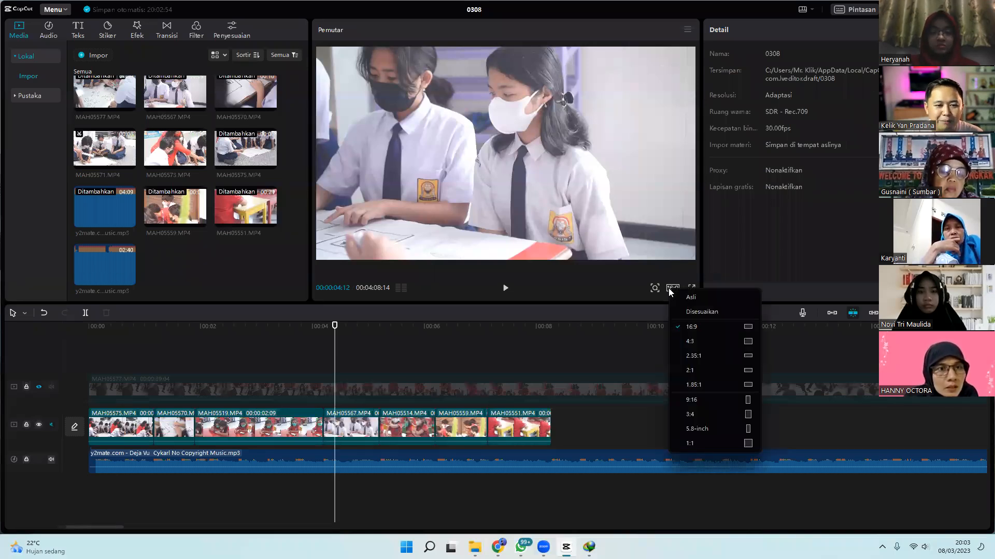
pyautogui.click(710, 328)
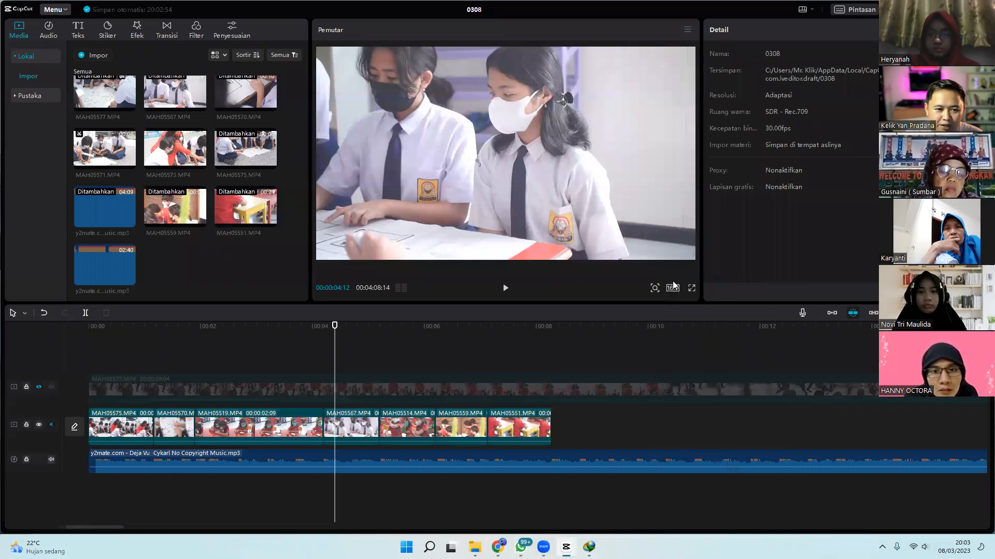
# Step: Set the aspect ratio to vertical 9:16 and select the MAH05567 clip in the preview
pyautogui.click(673, 287)
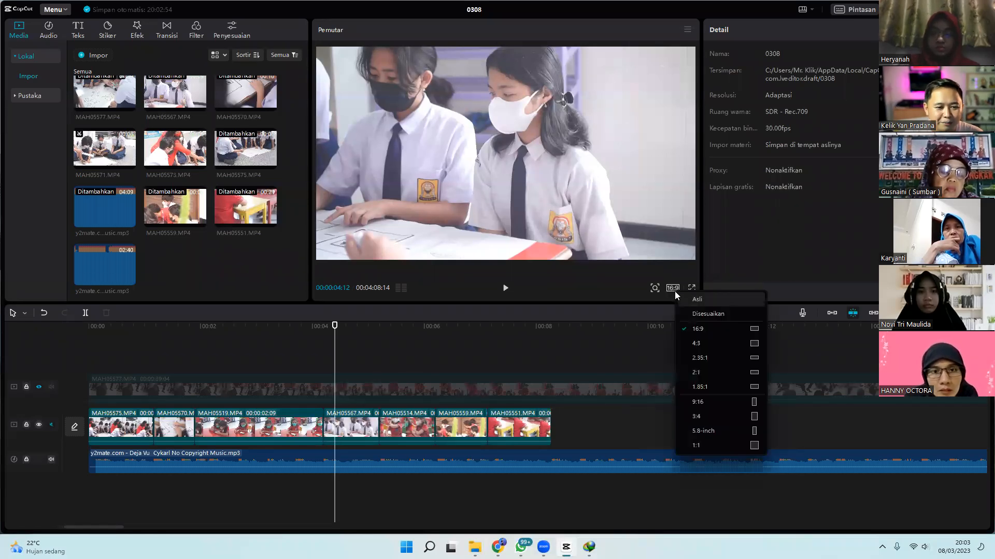
pyautogui.click(705, 400)
pyautogui.click(515, 147)
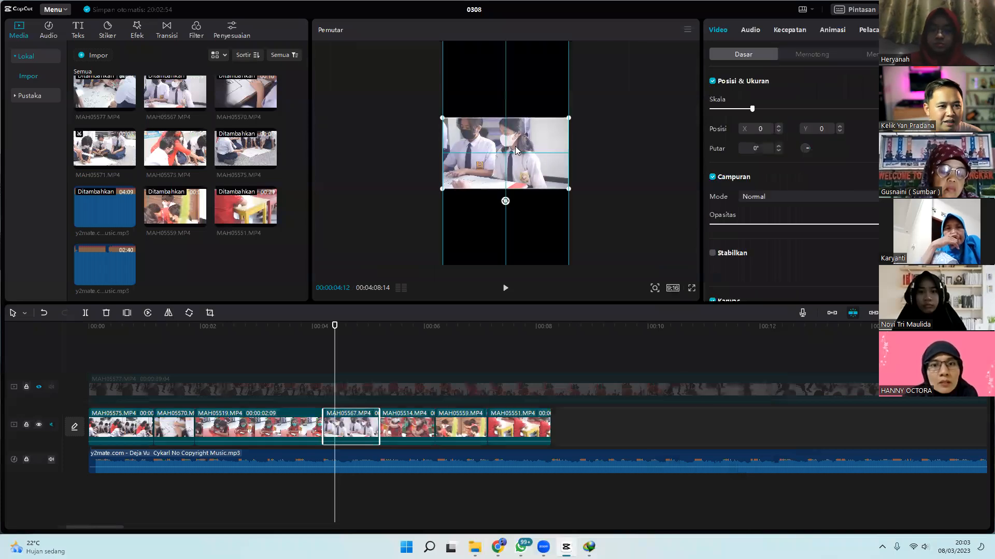
# Step: Undo a trial enlargement of the MAH05567 clip in the vertical frame and set the aspect ratio back to 16:9
pyautogui.moveTo(576, 111); pyautogui.dragTo(655, 18)
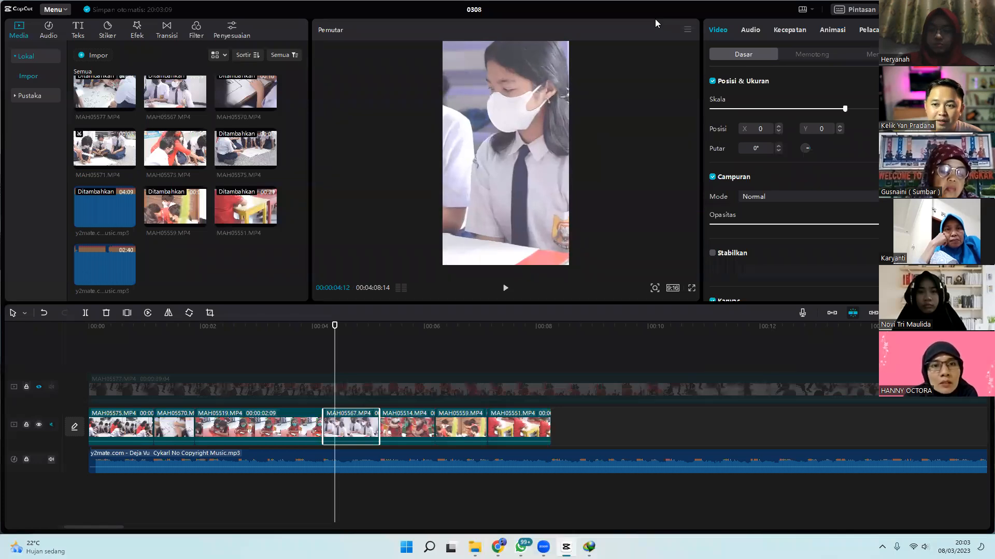
pyautogui.hotkey('ctrl', 'z')
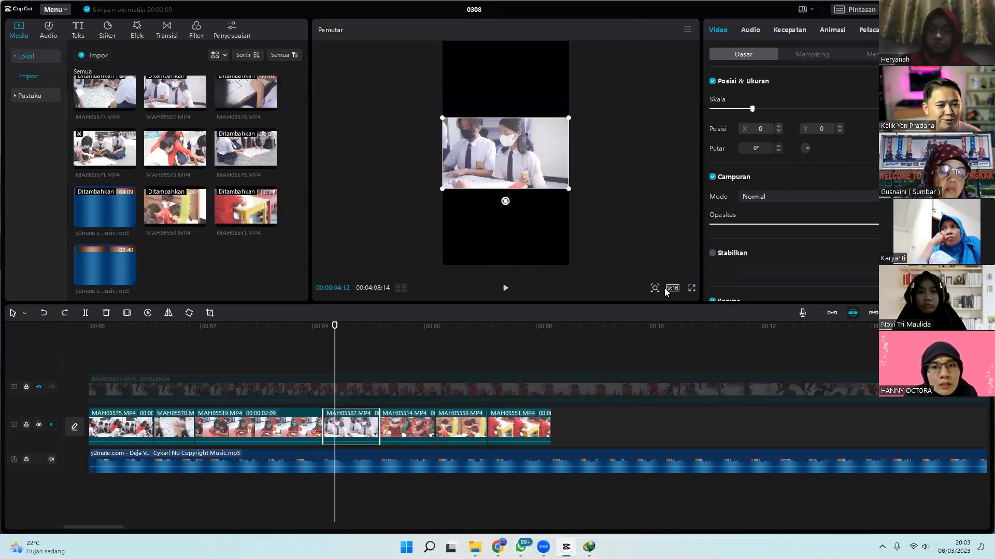
pyautogui.click(668, 289)
pyautogui.click(690, 321)
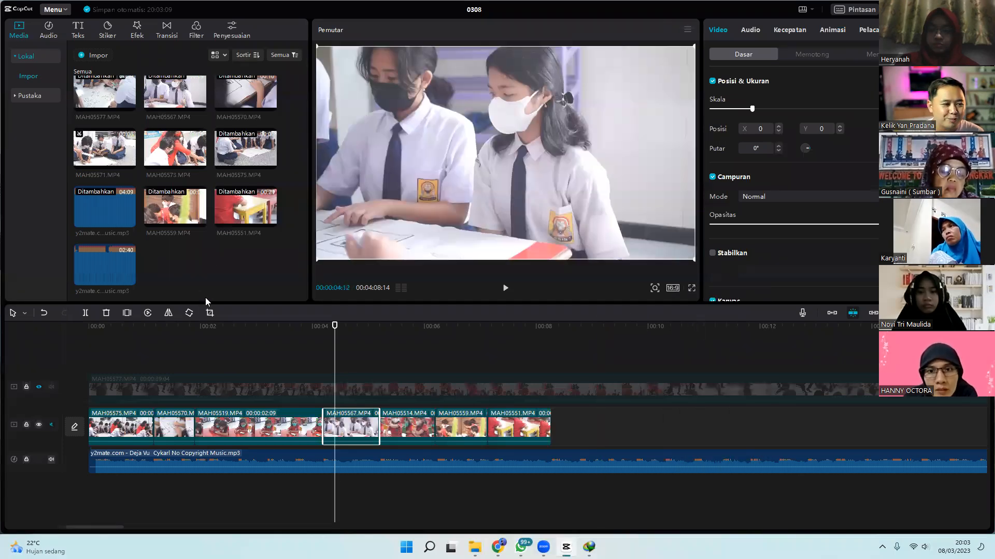
# Step: Preview the MAH05570 clip at 00:00:01:22 in the 9:16 aspect ratio and restore 16:9
pyautogui.click(185, 334)
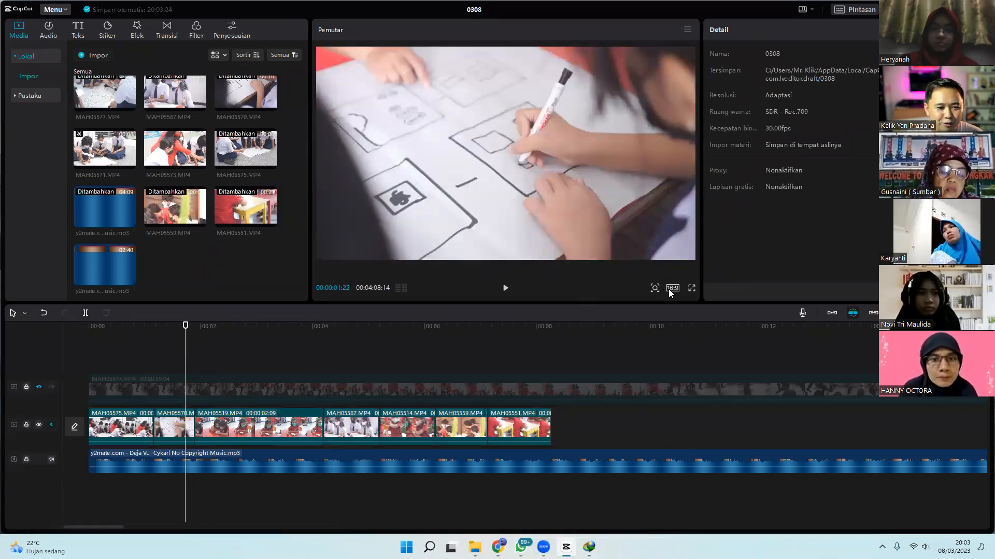
pyautogui.click(669, 288)
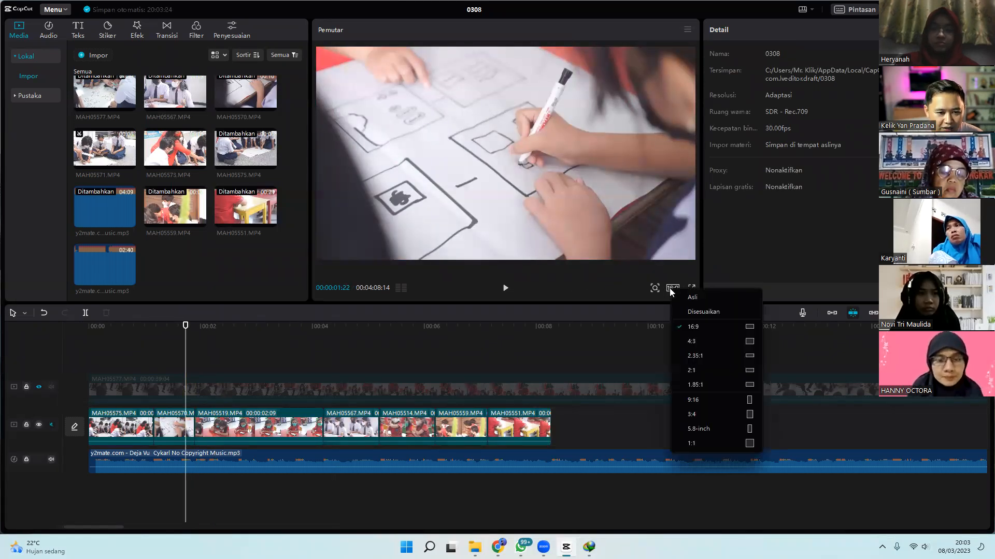
pyautogui.click(708, 401)
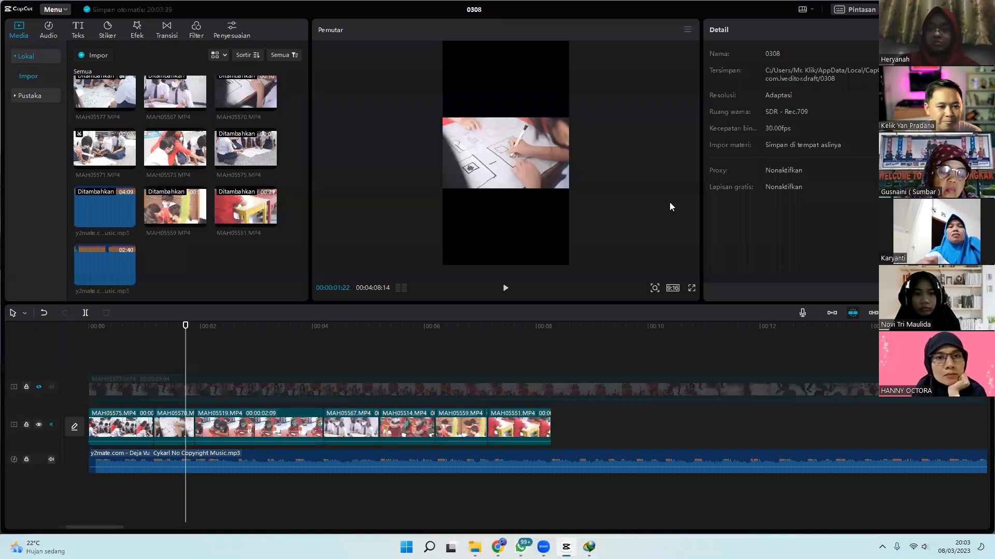
pyautogui.click(672, 288)
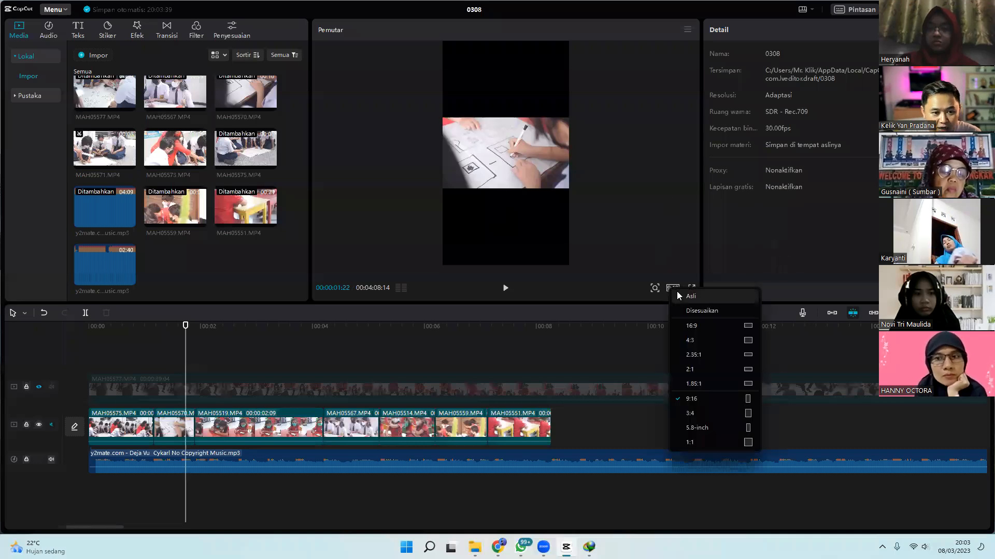
pyautogui.click(700, 327)
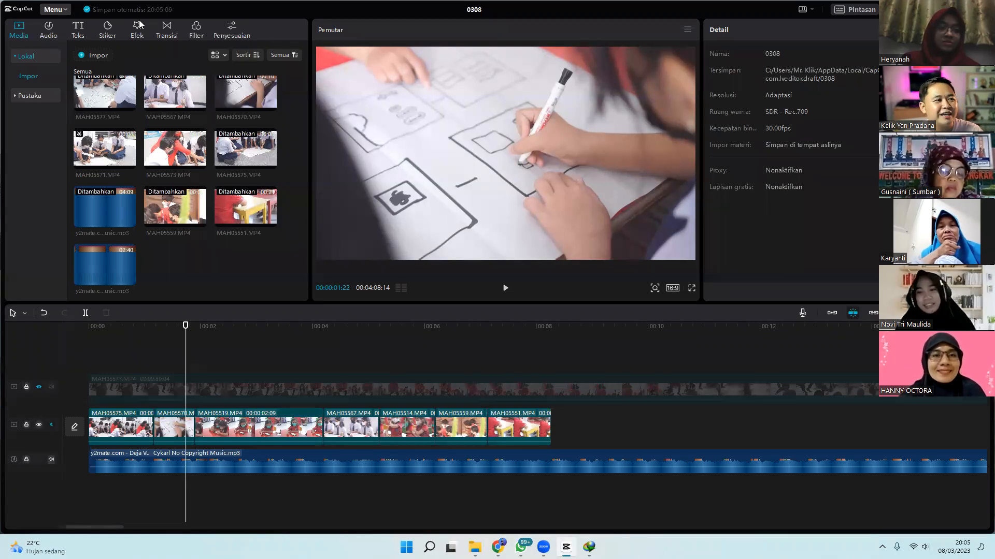
# Step: Check the interface language options in the application settings and save with Bahasa Indonesia selected
pyautogui.click(54, 9)
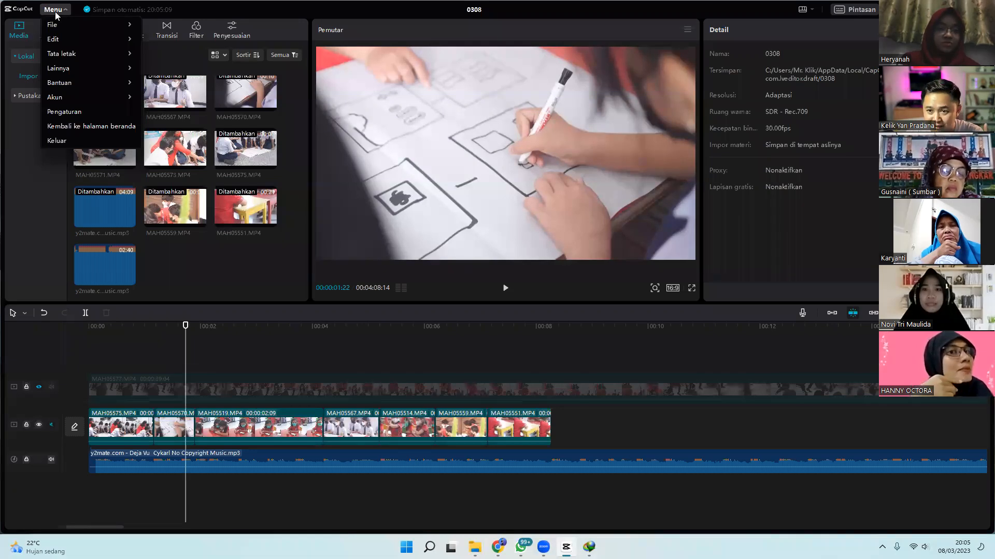
pyautogui.click(56, 13)
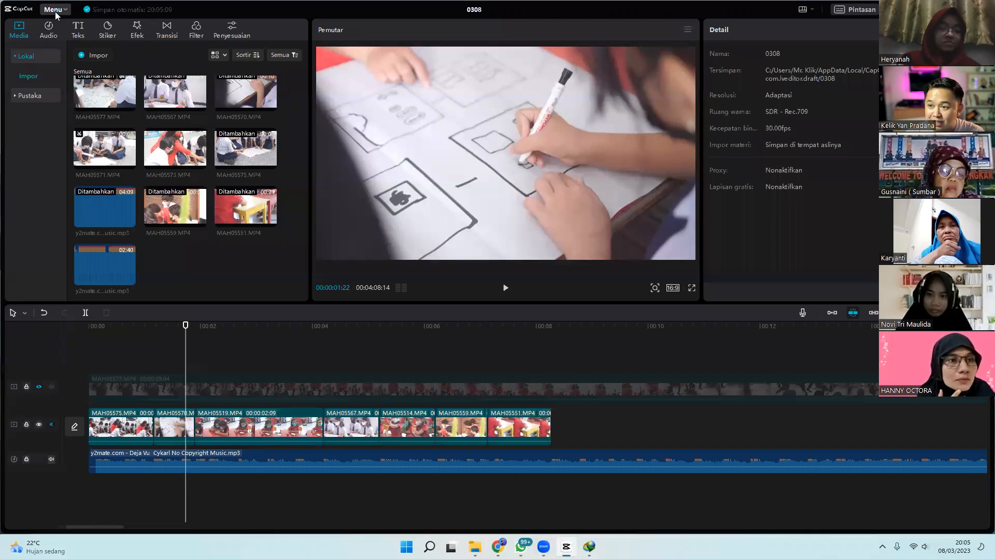
pyautogui.click(55, 11)
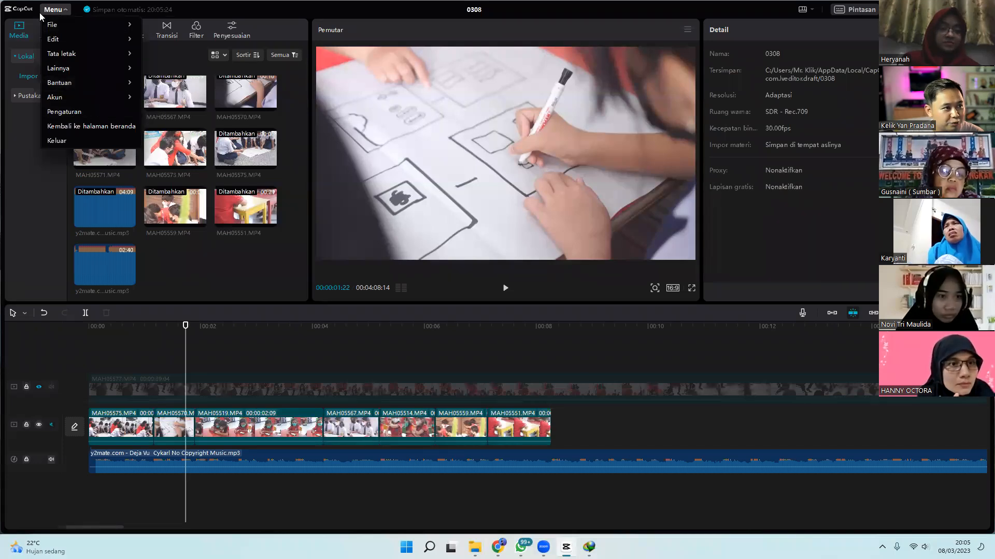
pyautogui.moveTo(69, 104)
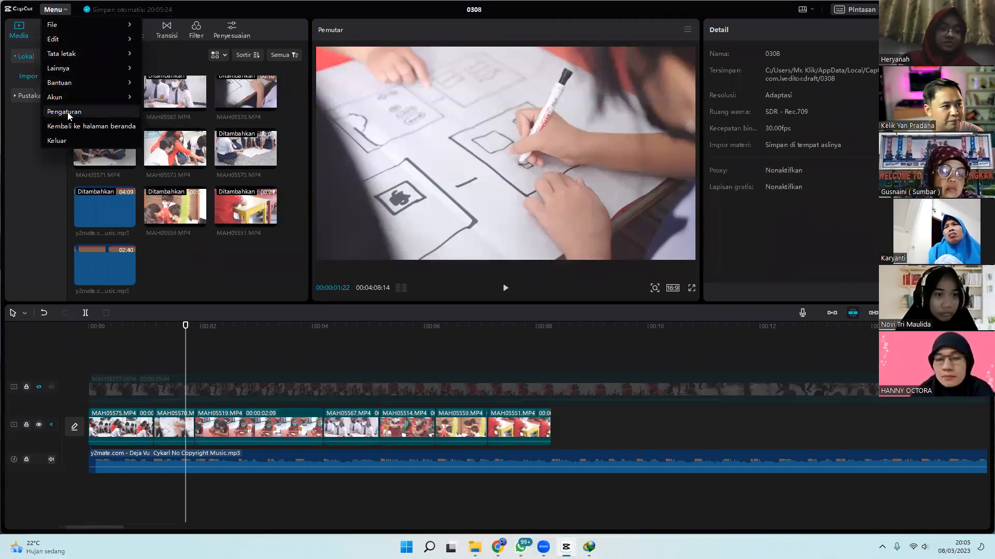
pyautogui.click(70, 112)
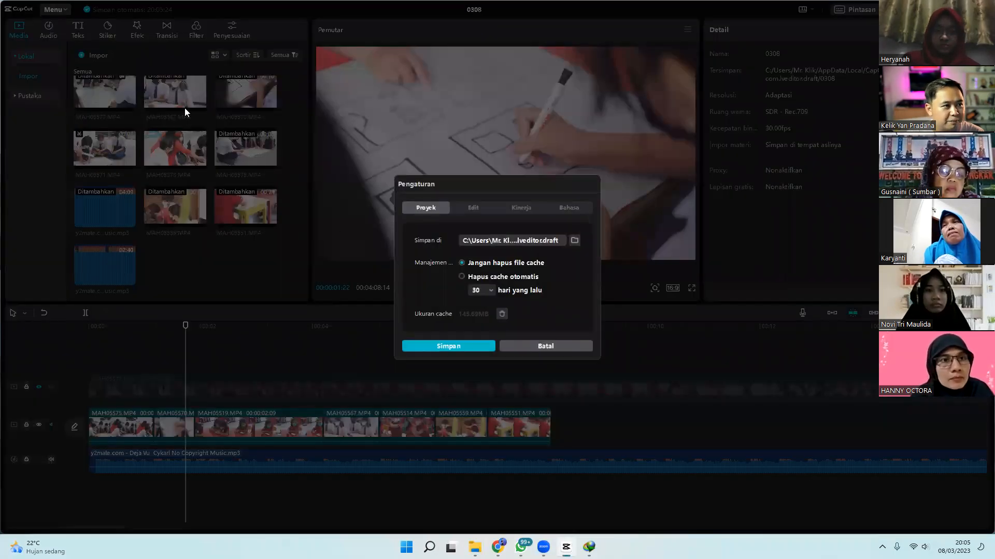
pyautogui.click(567, 209)
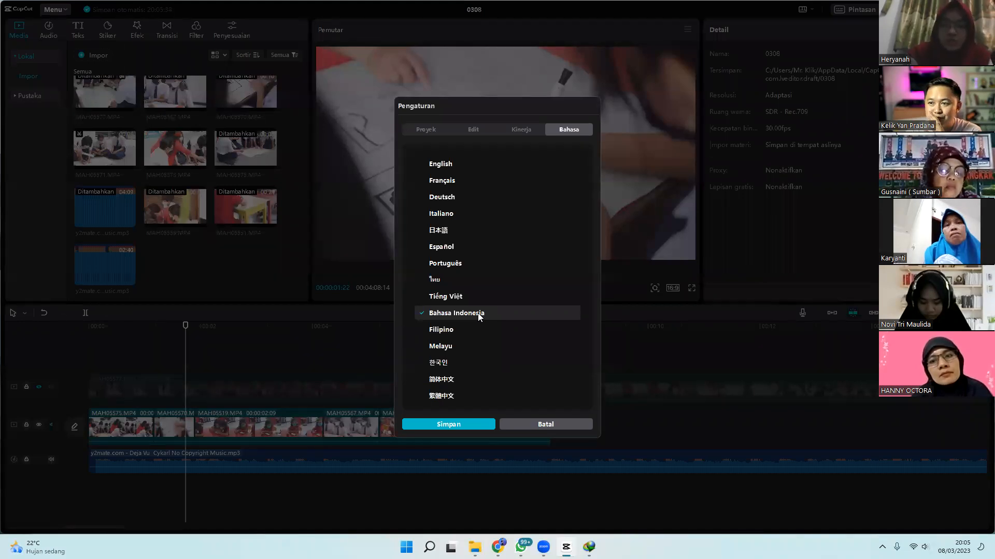
pyautogui.click(464, 424)
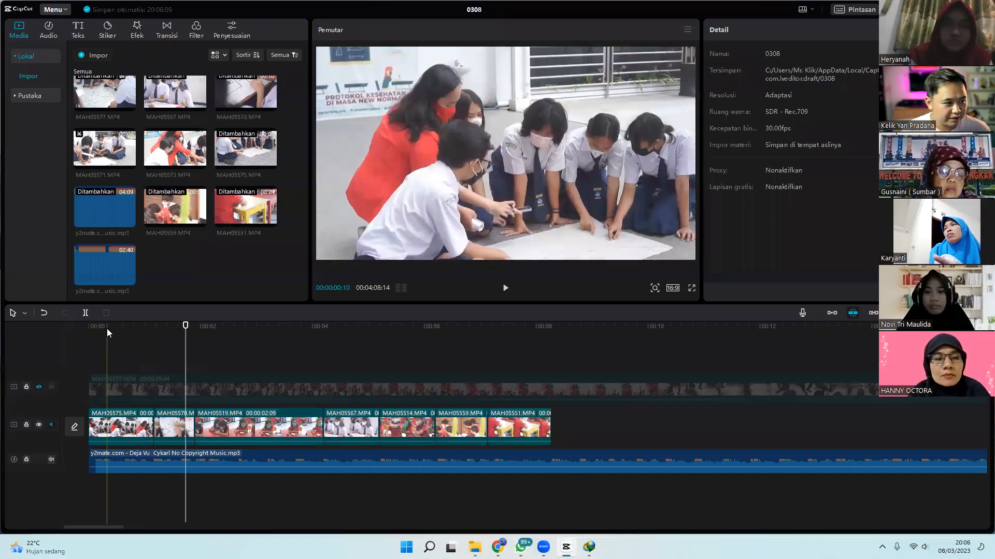
# Step: Return the playhead to the start and preview several trending transitions, including Tarik Masuk and Campur
pyautogui.click(85, 335)
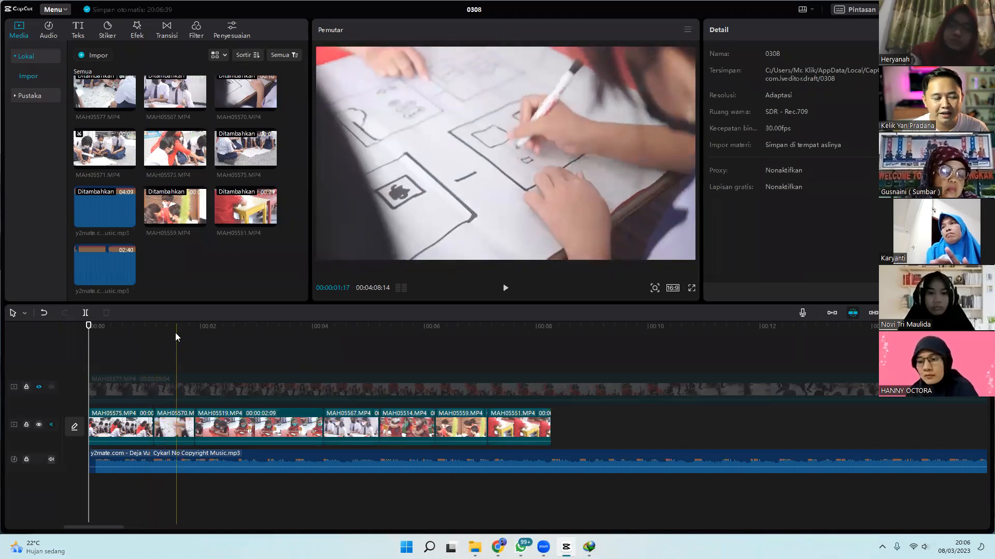
pyautogui.click(166, 29)
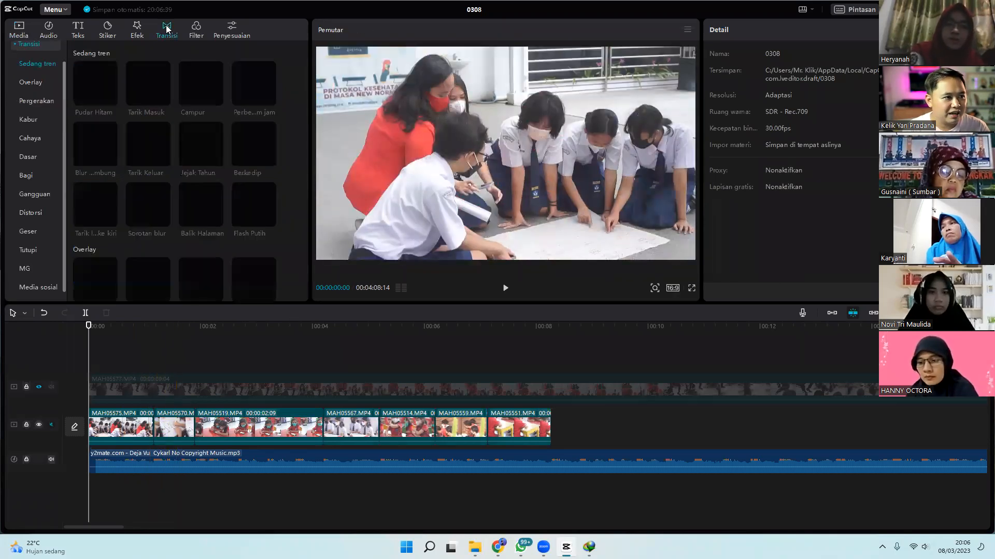
pyautogui.click(147, 91)
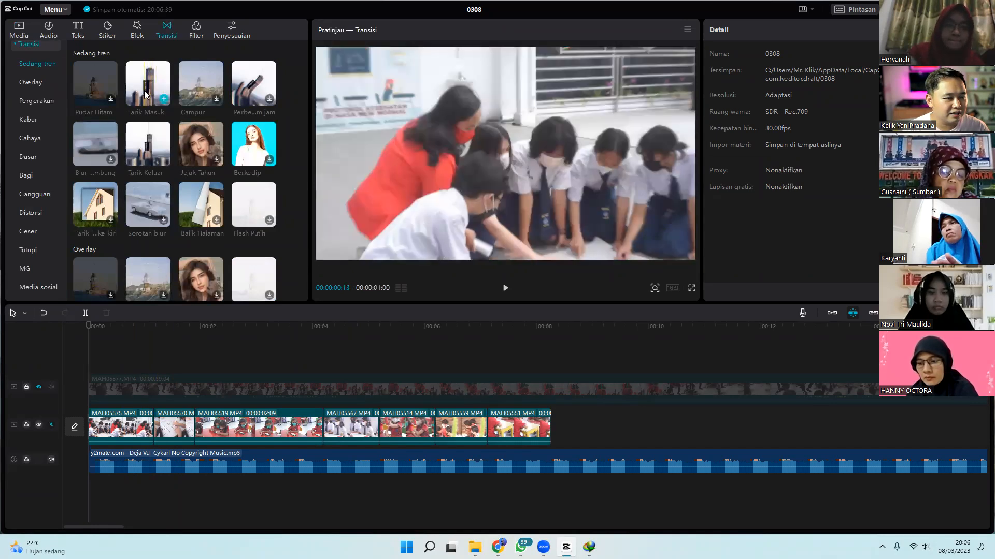
pyautogui.click(217, 100)
pyautogui.click(269, 102)
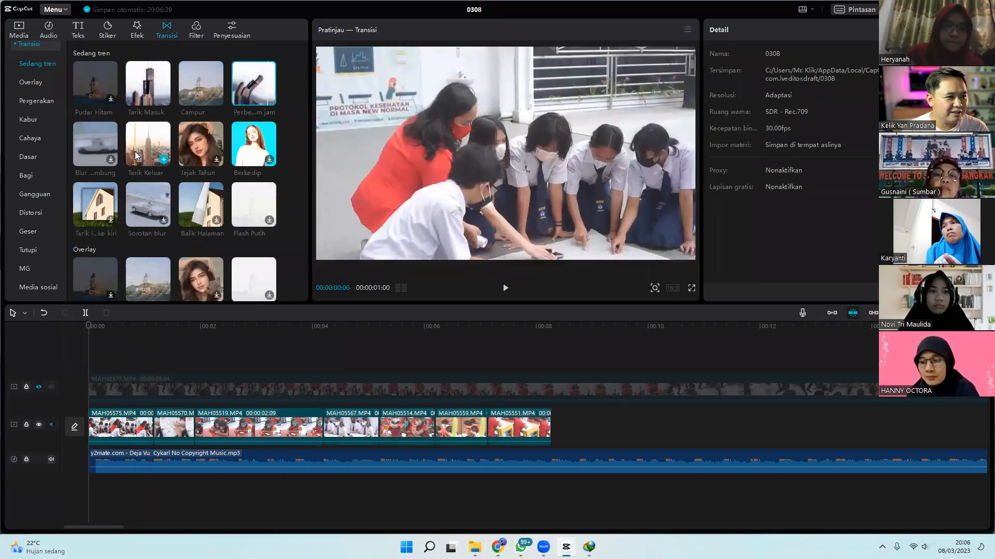
pyautogui.click(111, 159)
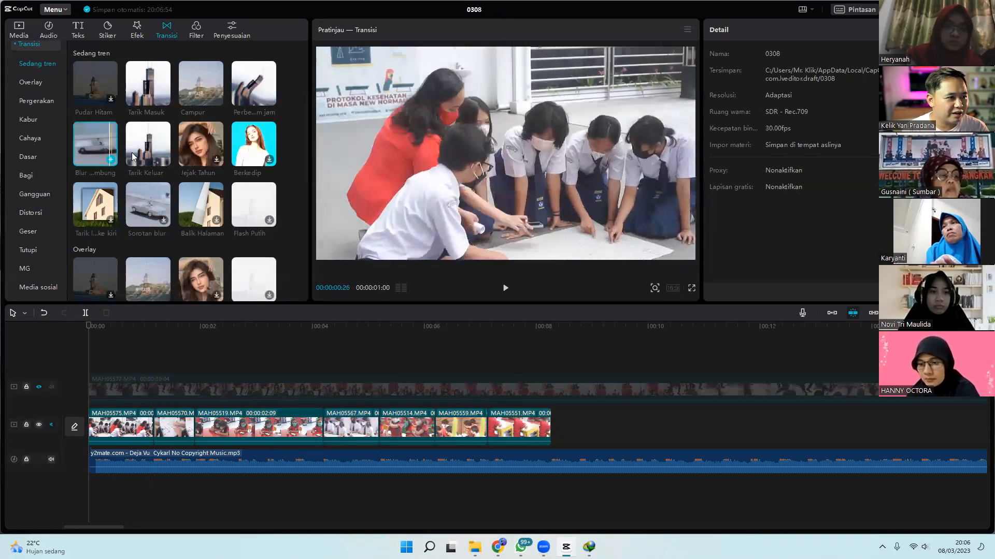
# Step: Move the playhead to 00:00:00:24 and add the Tarik Keluar transition between the MAH05575 and MAH05570 clips
pyautogui.click(166, 335)
pyautogui.moveTo(166, 337); pyautogui.dragTo(133, 338)
pyautogui.click(147, 151)
pyautogui.moveTo(147, 151); pyautogui.dragTo(155, 428)
# Step: Add the Kiri transition from the Pergerakan category between the MAH05570 and MAH05519 clips
pyautogui.scroll(-2, 150, 200)
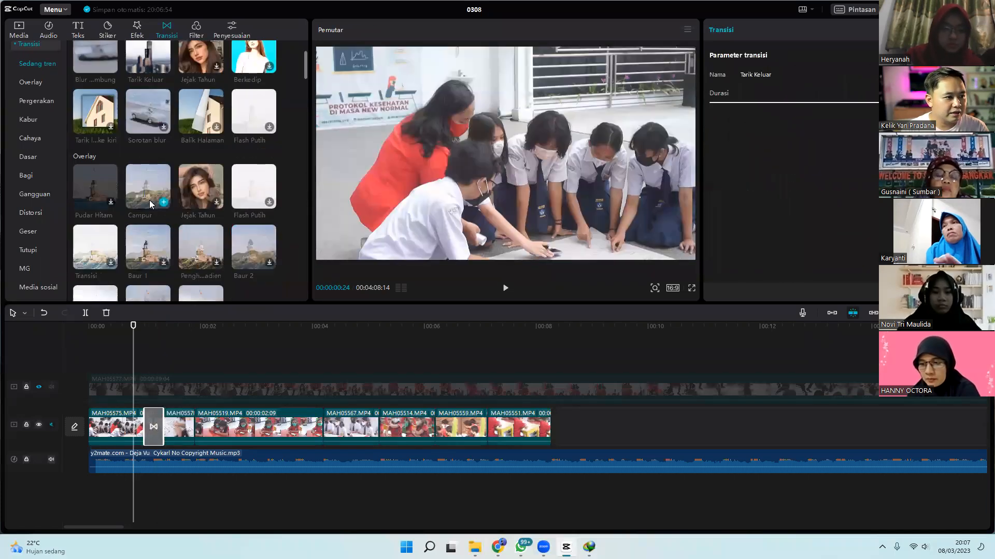
pyautogui.scroll(-2, 220, 210)
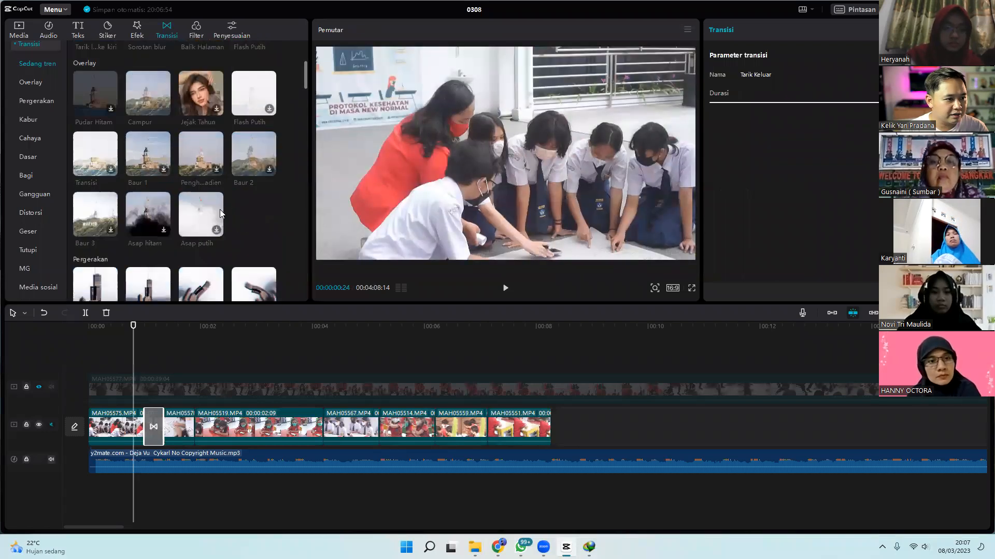
pyautogui.click(37, 101)
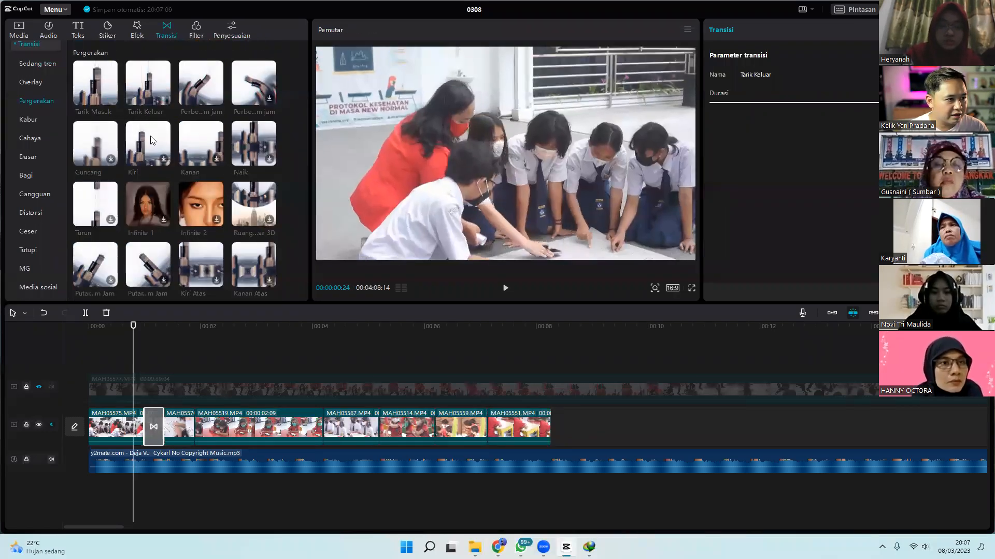
pyautogui.moveTo(158, 147); pyautogui.dragTo(194, 429)
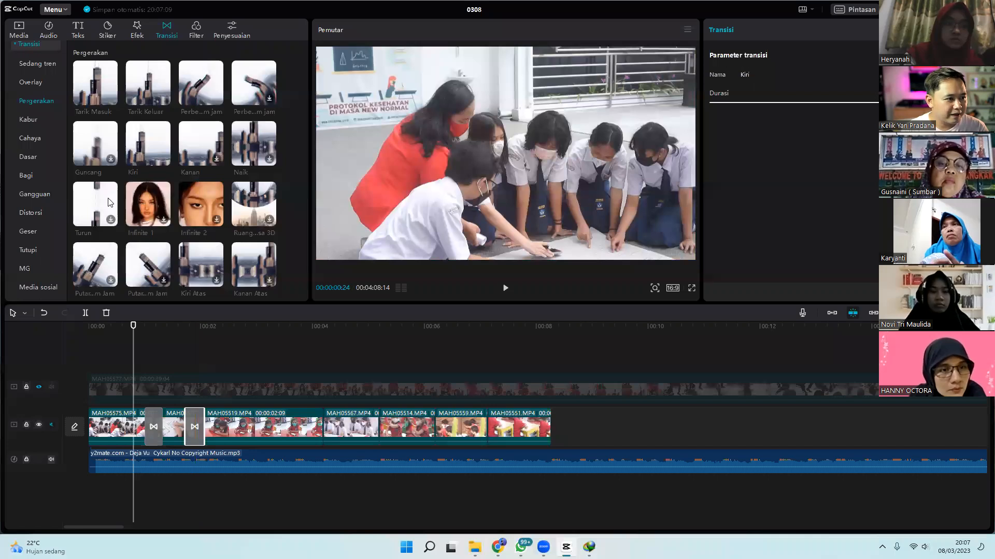
# Step: Add the Turun transition between MAH05519 and MAH05567, and Kanan between MAH05567 and MAH05514
pyautogui.moveTo(117, 206); pyautogui.dragTo(316, 428)
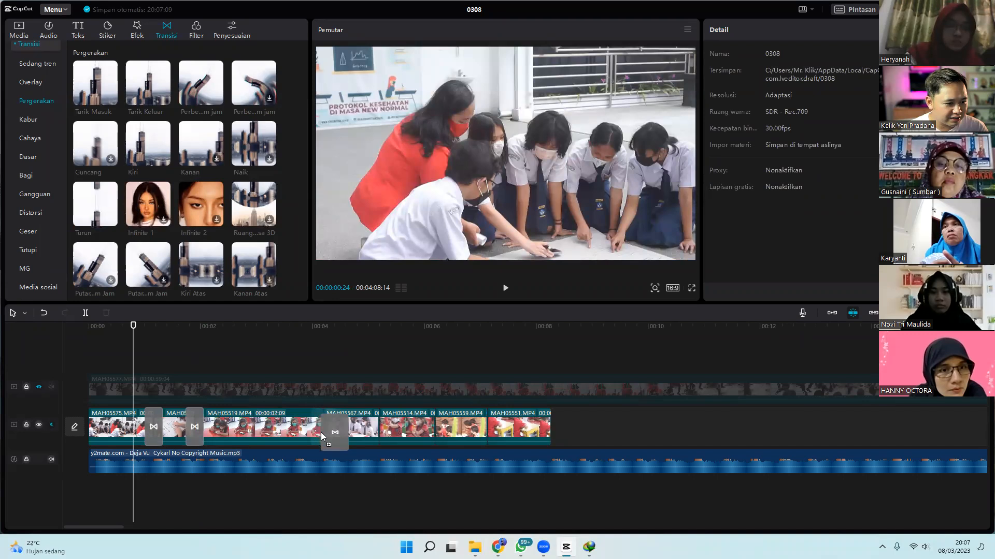
pyautogui.scroll(-1, 152, 238)
pyautogui.scroll(-1, 151, 238)
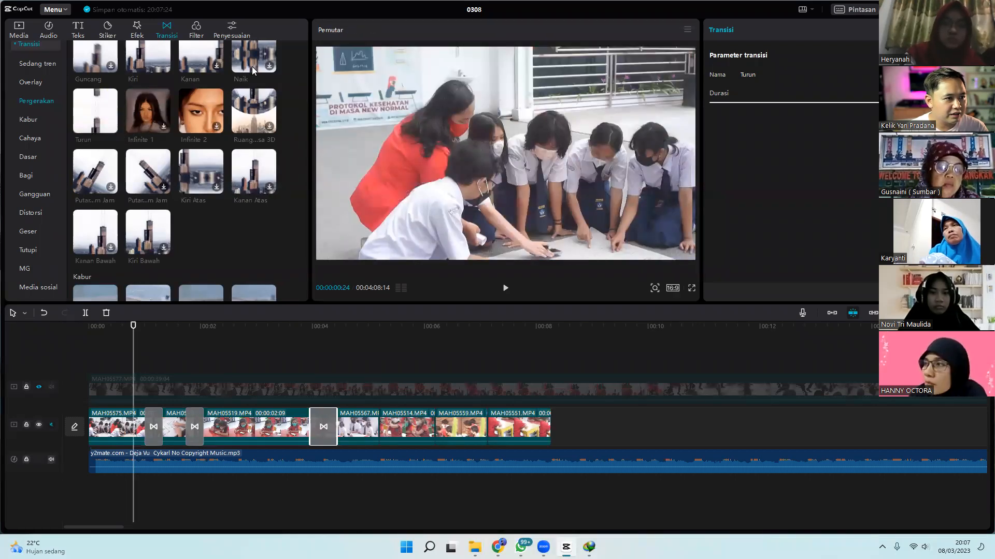
pyautogui.moveTo(260, 64); pyautogui.dragTo(373, 417)
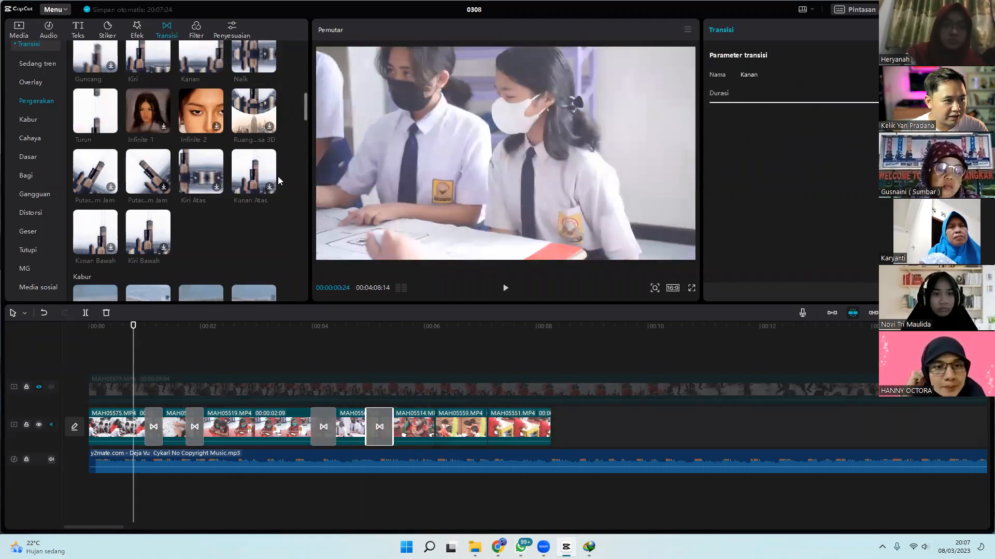
# Step: Add the Naik transition between MAH05514 and MAH05559, and Tarik Masuk between MAH05559 and MAH05551
pyautogui.moveTo(268, 64); pyautogui.dragTo(435, 422)
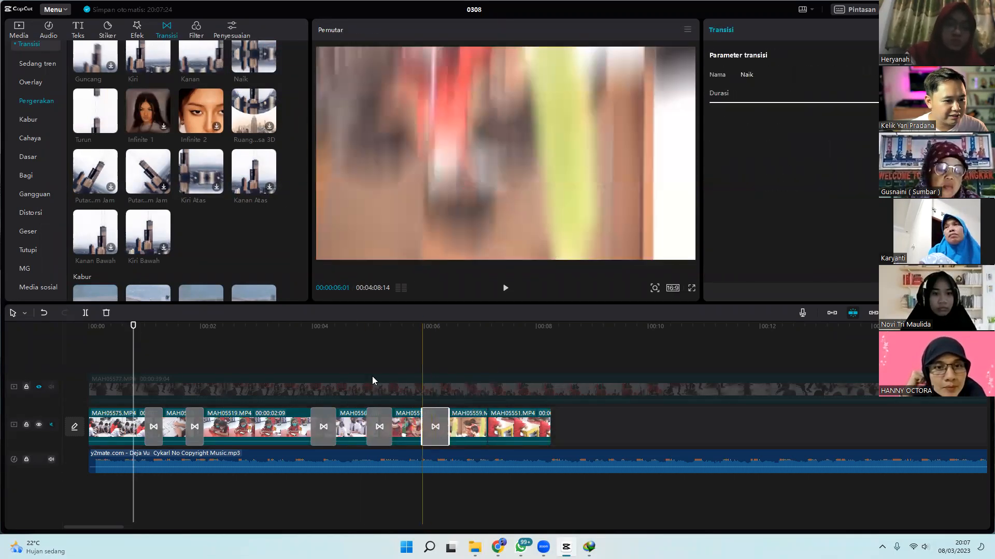
pyautogui.scroll(2, 247, 227)
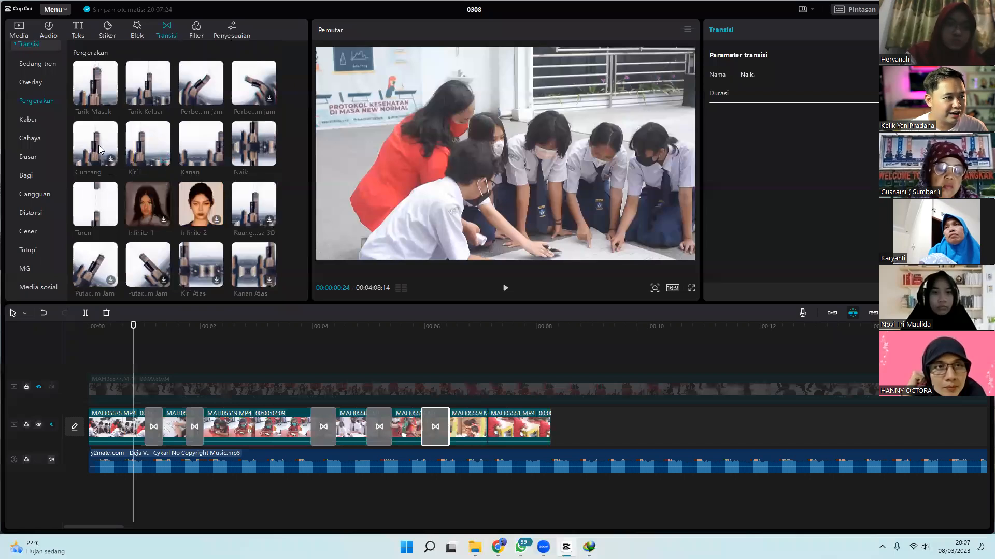
pyautogui.moveTo(94, 83); pyautogui.dragTo(487, 426)
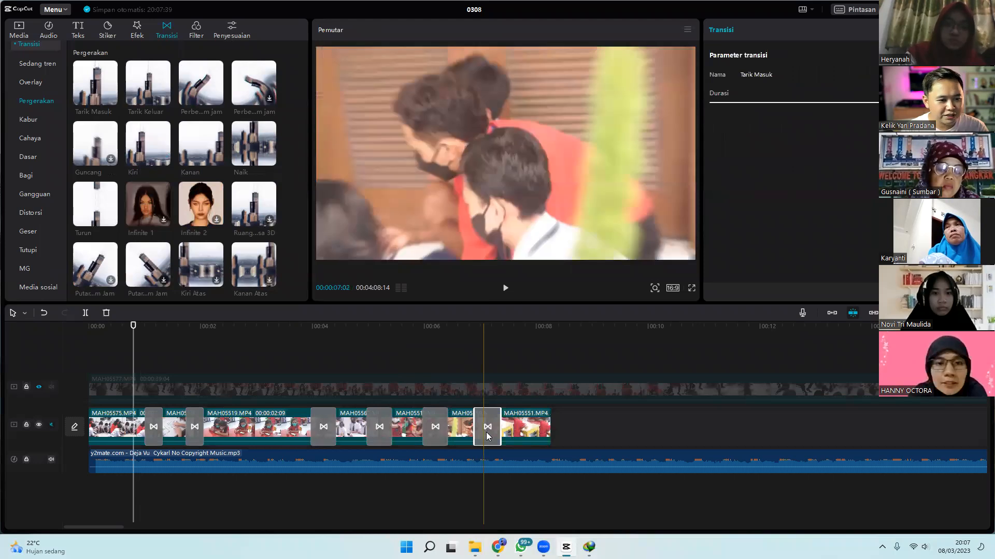
# Step: Play the sequence from the start to review its transitions, then scrub the playhead to 00:00:07:22
pyautogui.moveTo(102, 327); pyautogui.dragTo(70, 333)
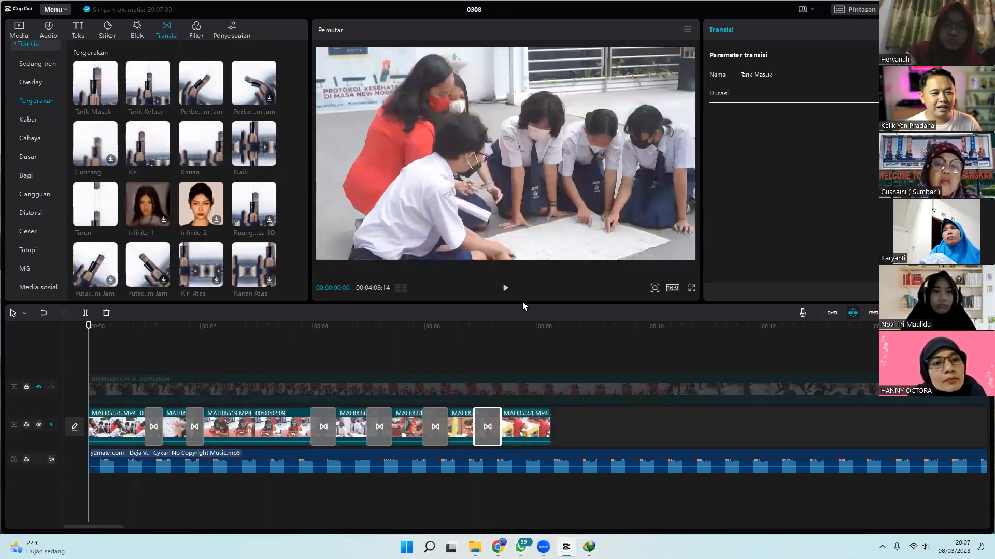
pyautogui.click(510, 292)
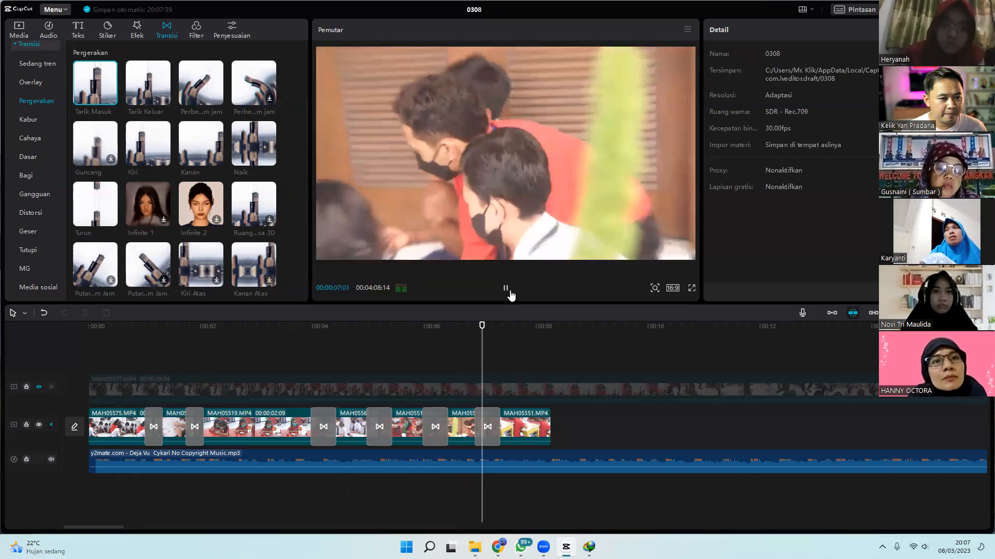
pyautogui.click(507, 288)
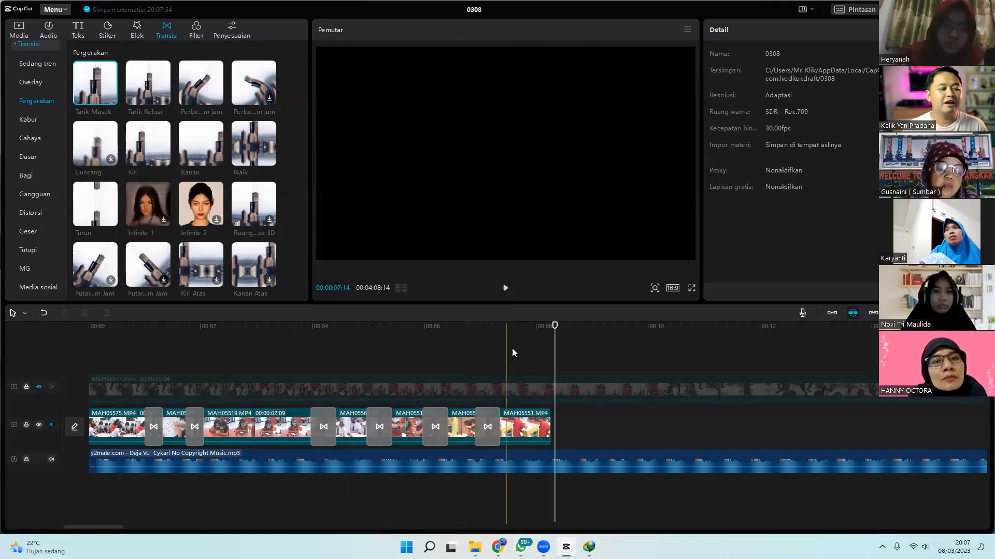
pyautogui.click(525, 325)
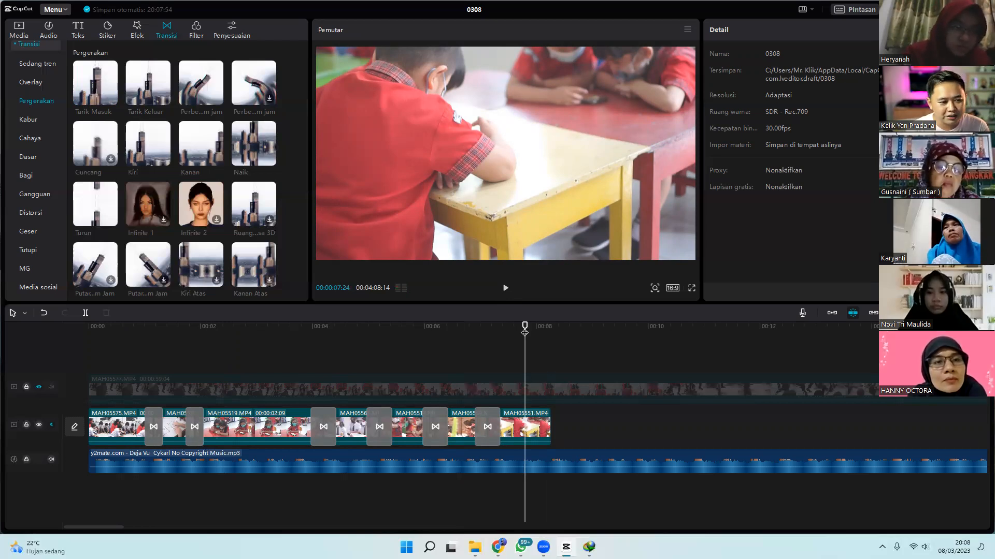
pyautogui.click(167, 334)
pyautogui.moveTo(166, 336); pyautogui.dragTo(520, 404)
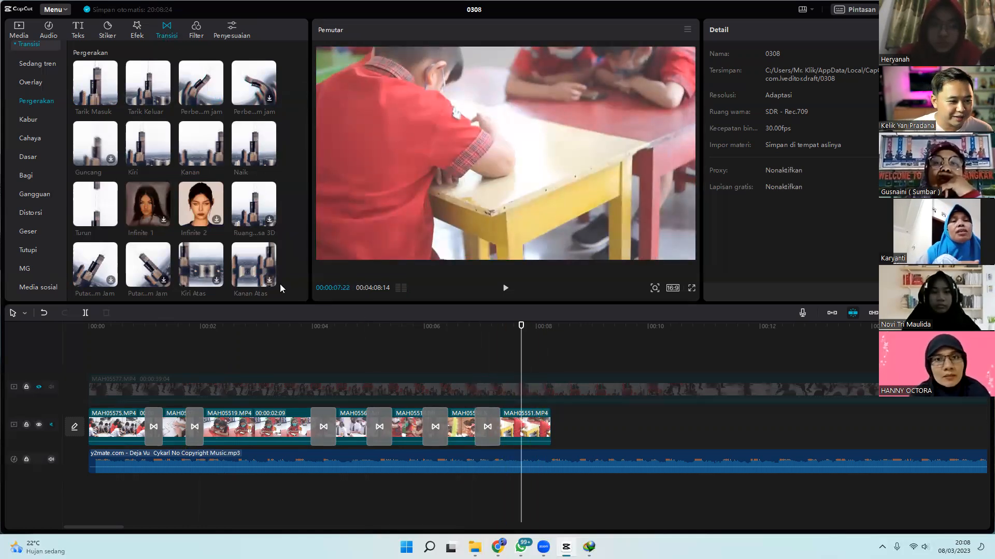
# Step: Look through the Sedang tren, Overlay and Pergerakan transition categories
pyautogui.moveTo(132, 325); pyautogui.dragTo(249, 336)
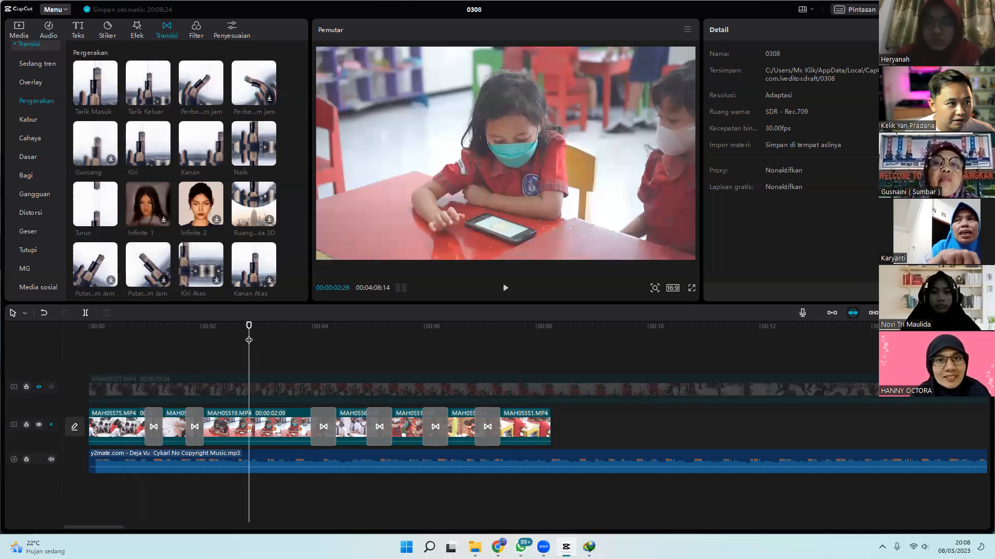
pyautogui.scroll(1, 47, 108)
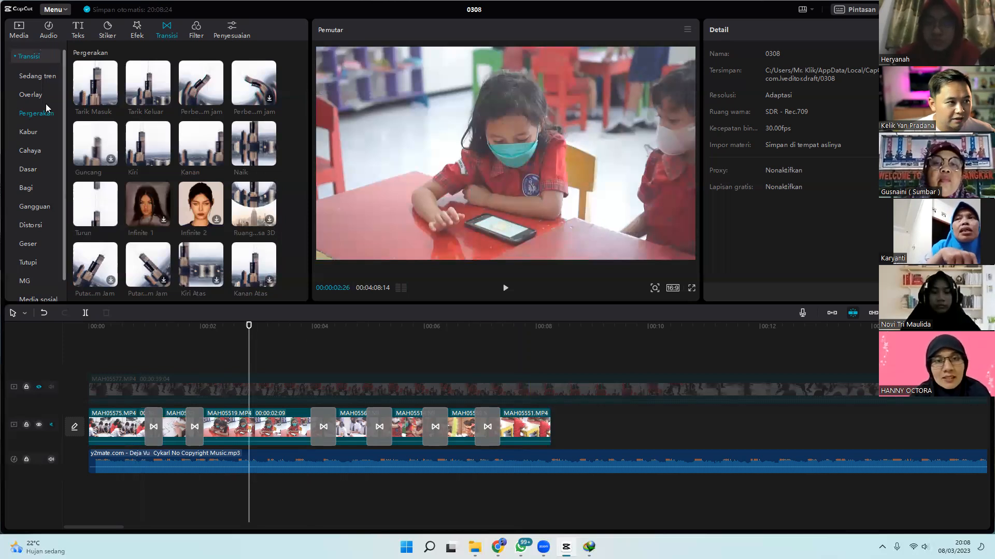
pyautogui.click(36, 57)
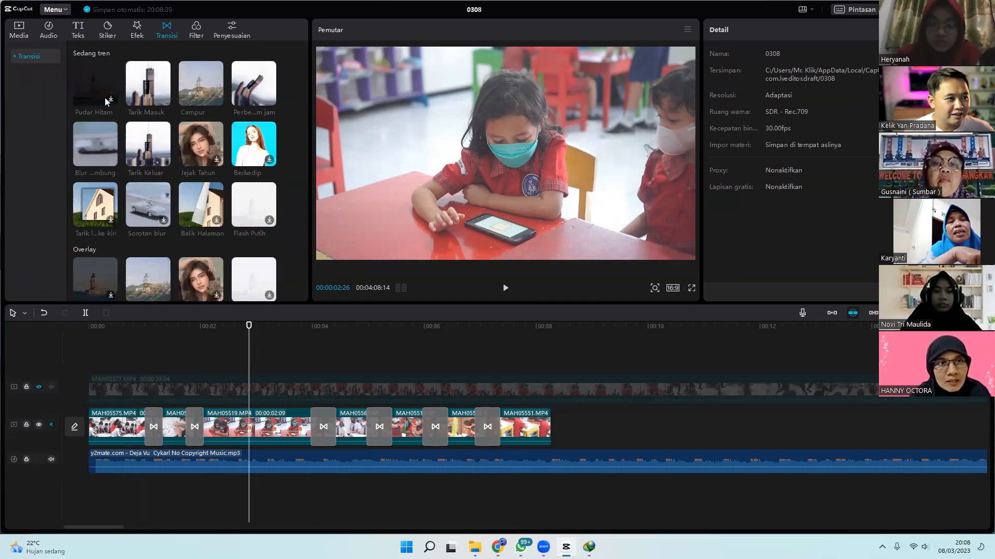
pyautogui.click(15, 60)
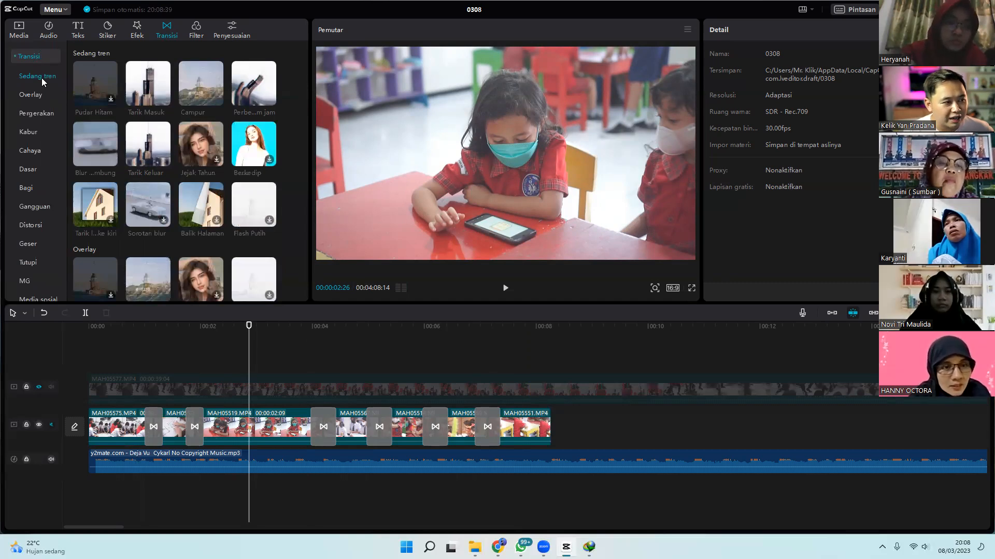
pyautogui.click(38, 94)
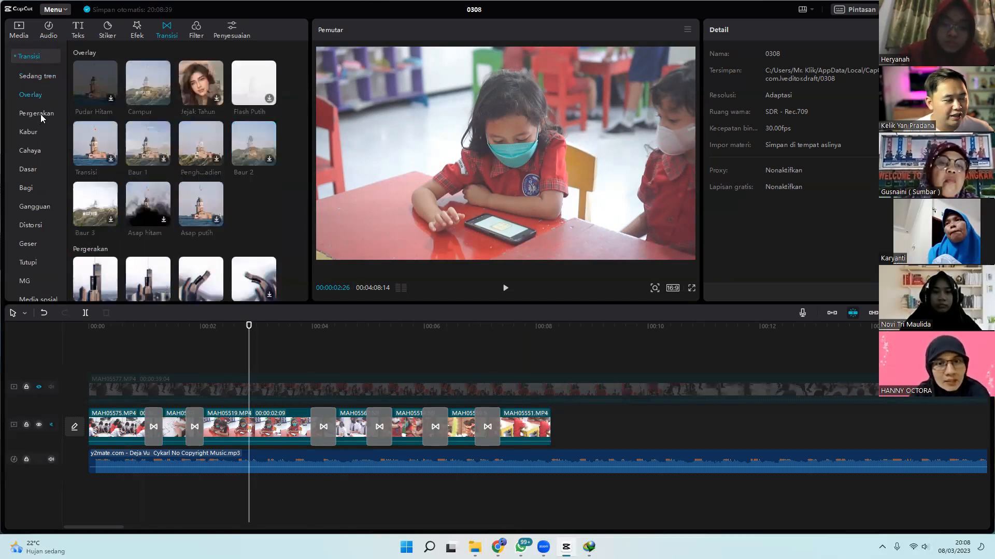
pyautogui.click(43, 119)
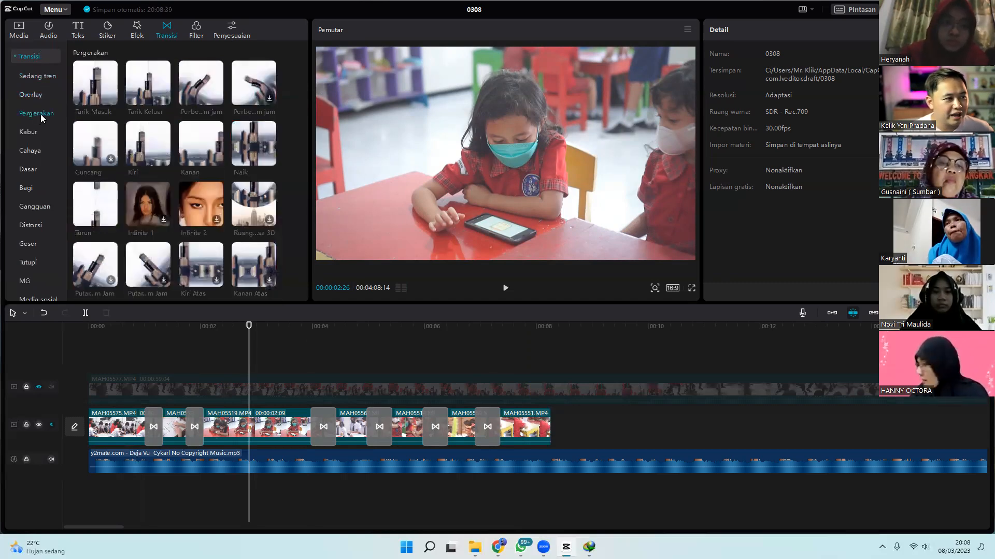
pyautogui.click(15, 60)
pyautogui.click(14, 59)
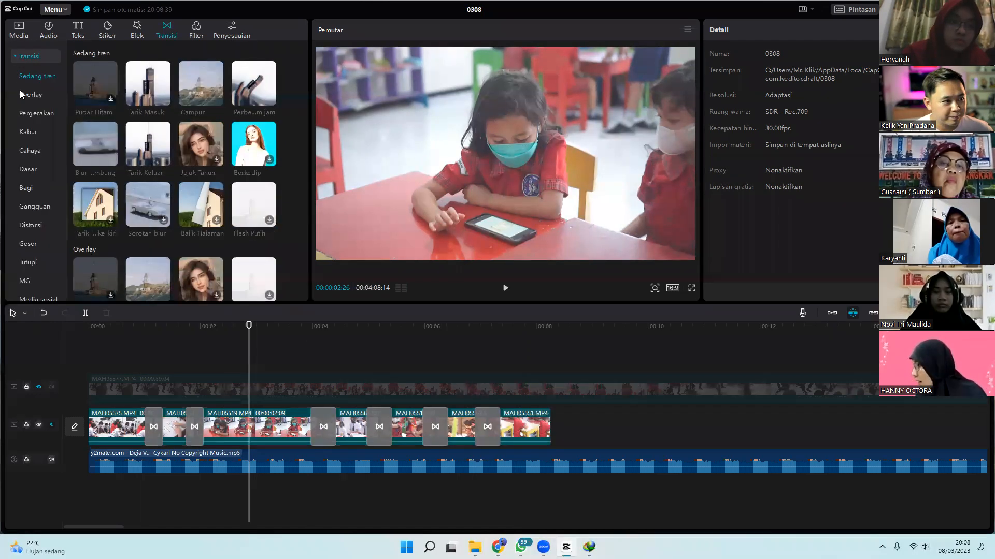
pyautogui.click(31, 96)
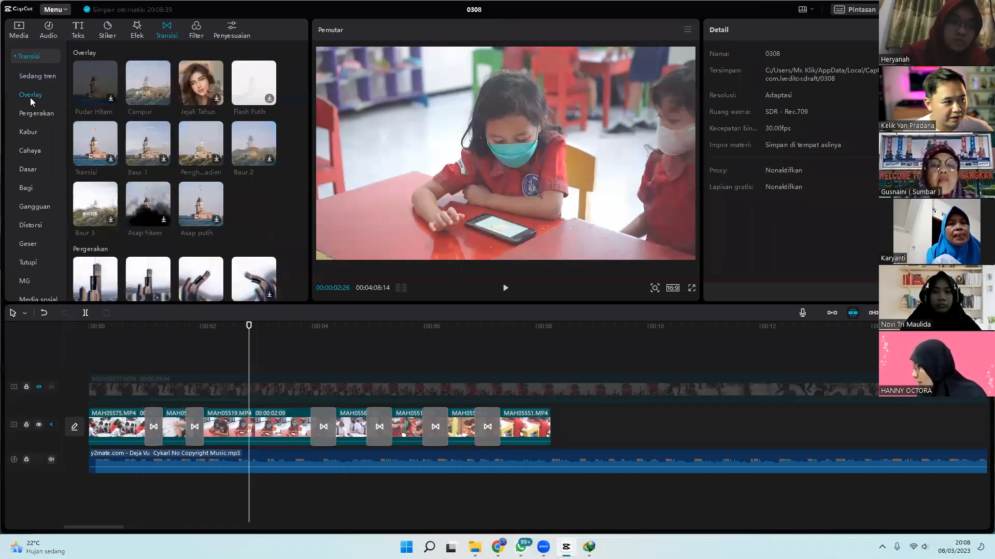
pyautogui.click(16, 60)
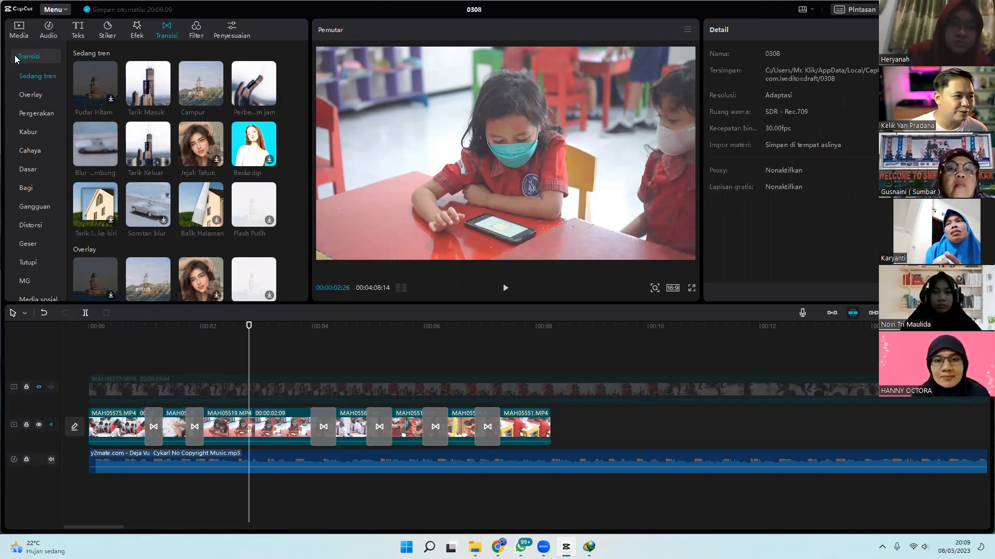
# Step: Replace the first three transitions with Gelombang Melengkung, Tinta Putih and Pusaran Kartun from the MG category, in that order
pyautogui.scroll(-2, 42, 212)
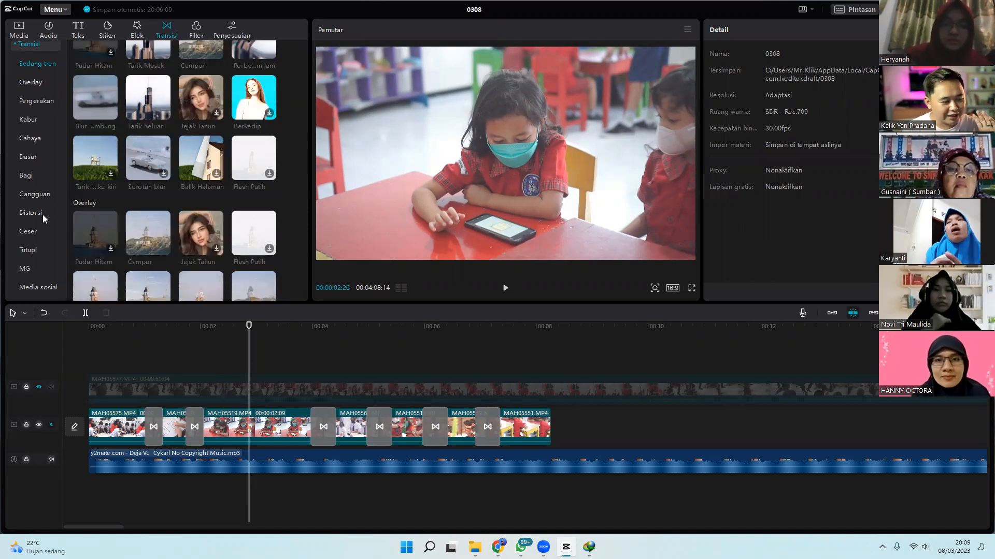
pyautogui.click(24, 271)
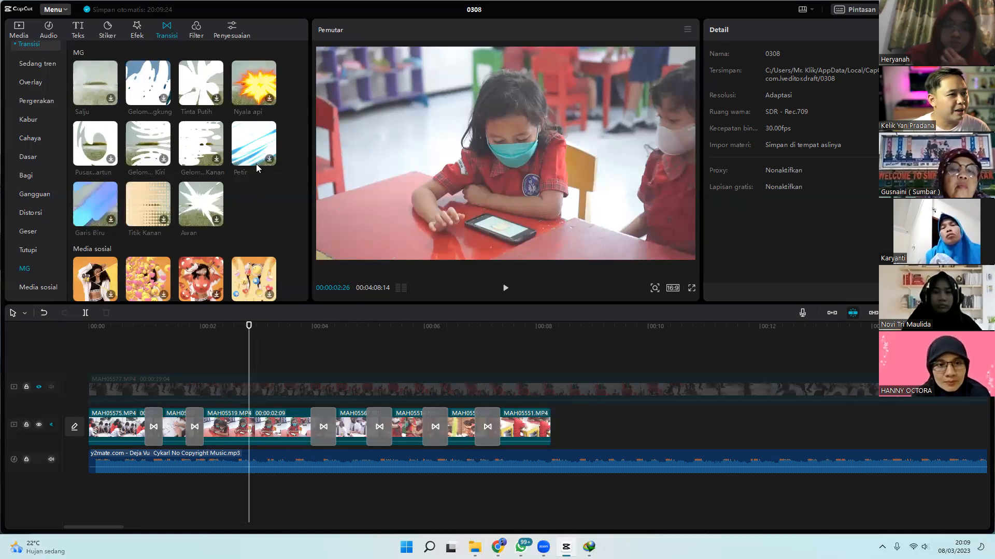
pyautogui.click(159, 109)
pyautogui.moveTo(160, 109); pyautogui.dragTo(143, 438)
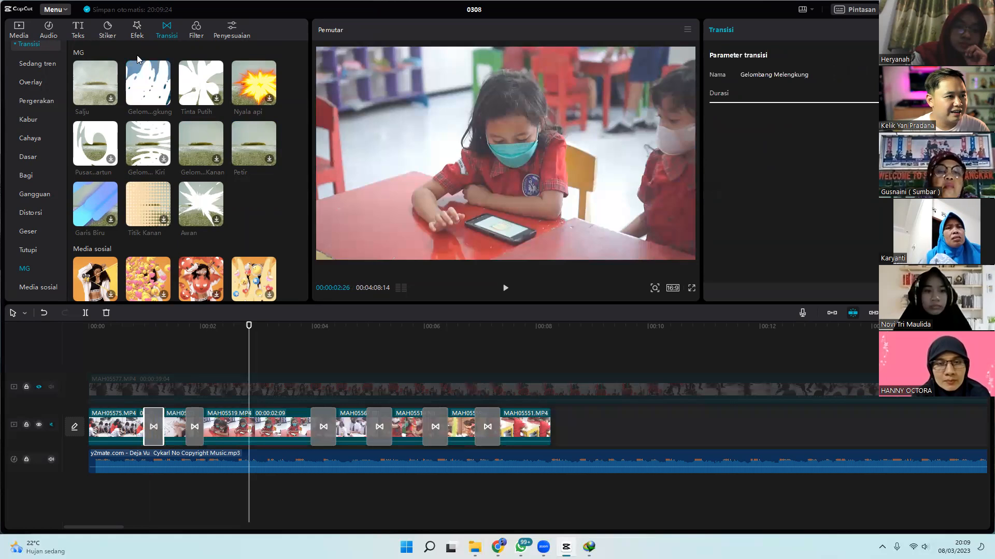
pyautogui.moveTo(201, 83); pyautogui.dragTo(189, 420)
pyautogui.moveTo(96, 144); pyautogui.dragTo(321, 422)
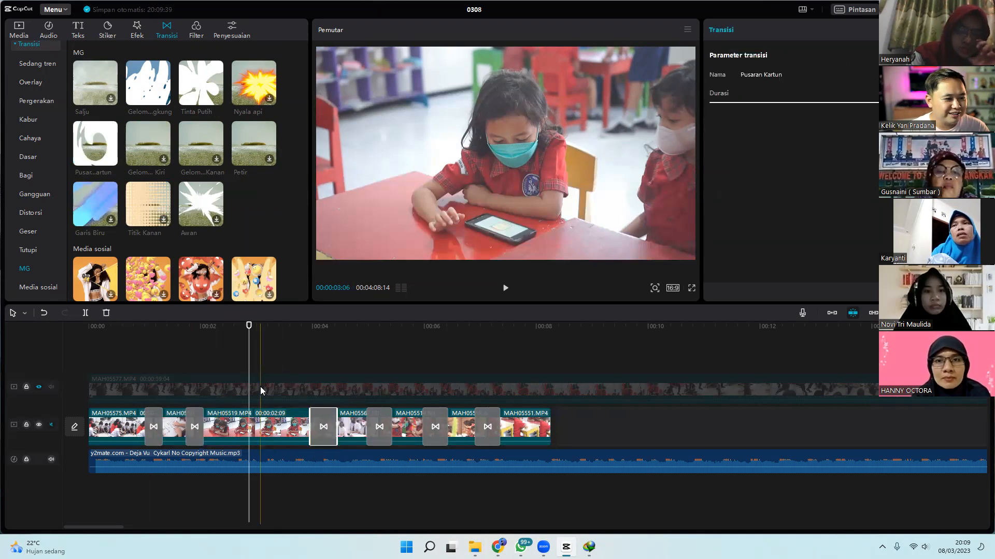
# Step: Play and scrub through the first transitions to review them, ending at 00:00:00:16, and select the Deja Vu music clip
pyautogui.click(505, 288)
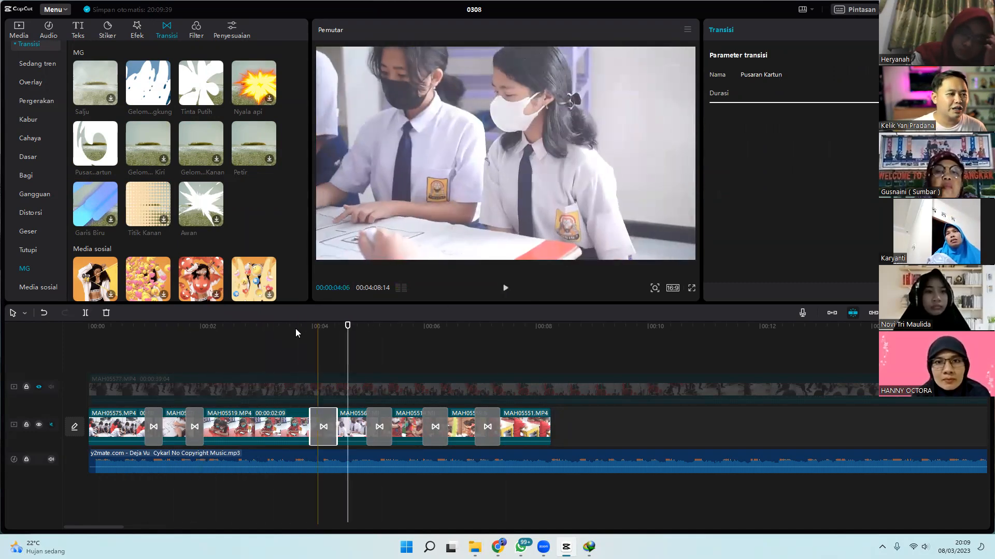
pyautogui.click(151, 336)
pyautogui.moveTo(152, 336); pyautogui.dragTo(254, 361)
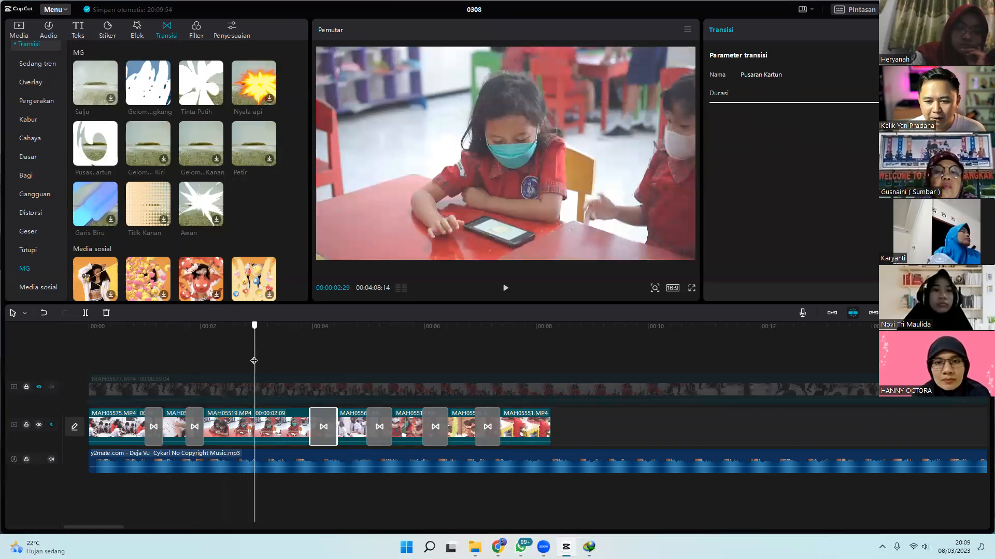
pyautogui.moveTo(256, 361); pyautogui.dragTo(114, 368)
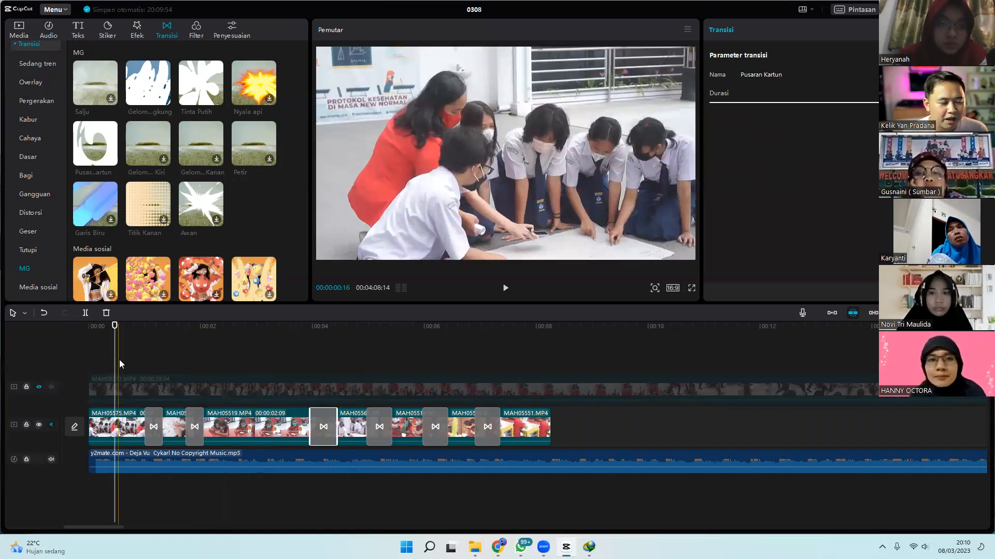
pyautogui.click(175, 463)
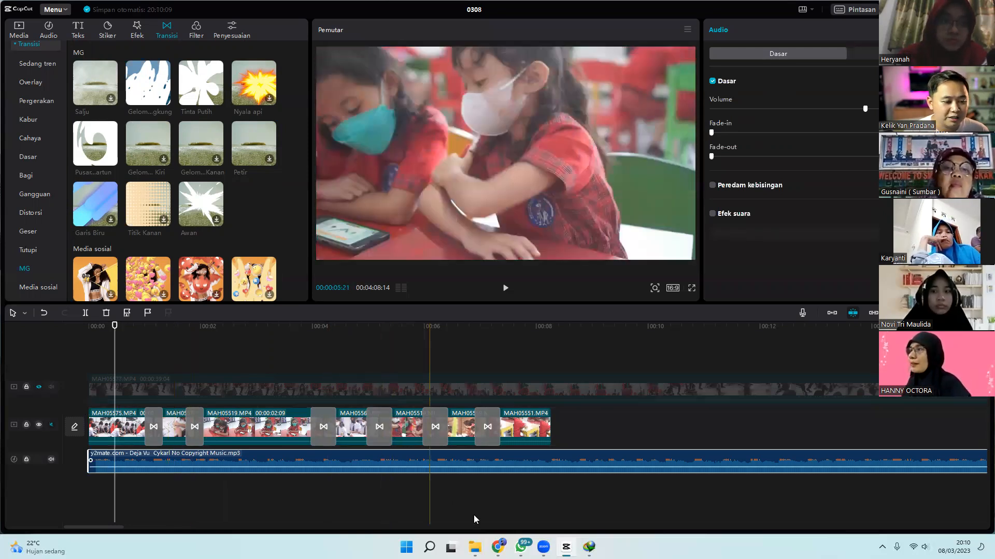
# Step: Switch to Chrome, open YouTube in a new tab and search for "music no copyright"
pyautogui.click(497, 546)
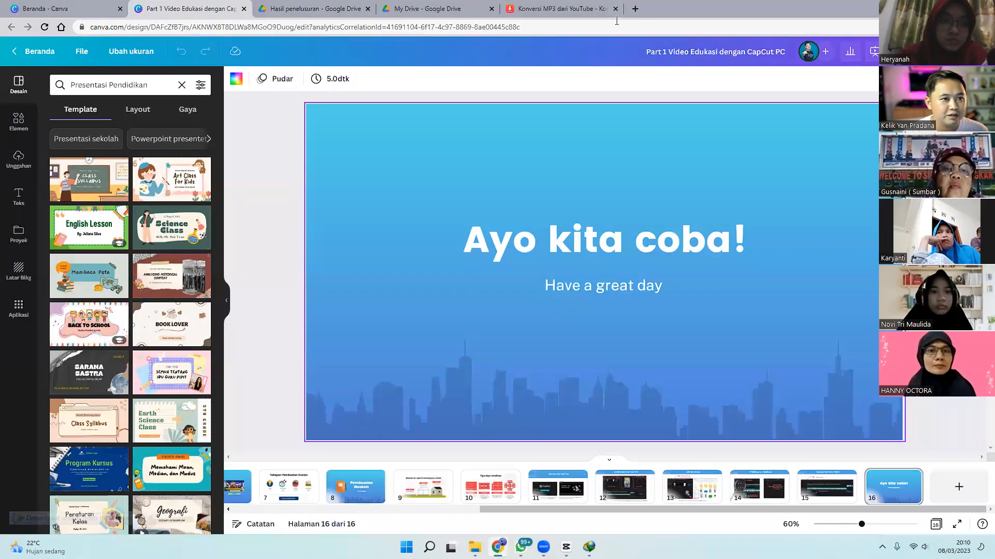
pyautogui.click(593, 15)
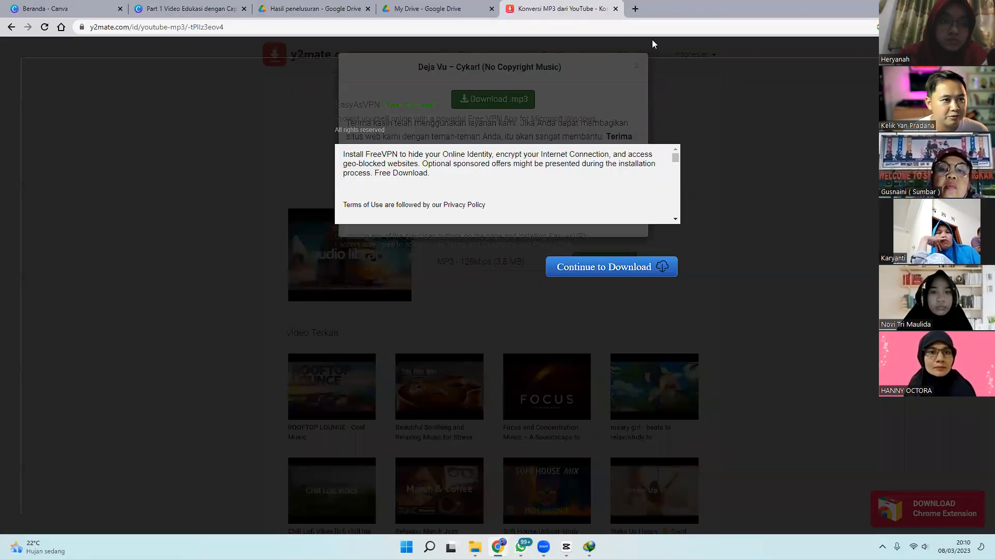
pyautogui.hotkey('ctrl', 't')
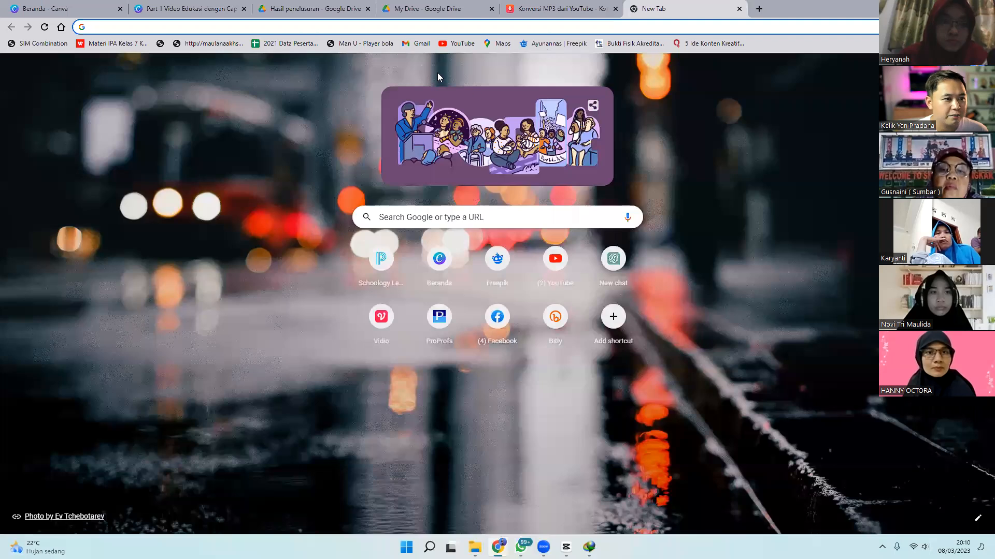
pyautogui.click(553, 262)
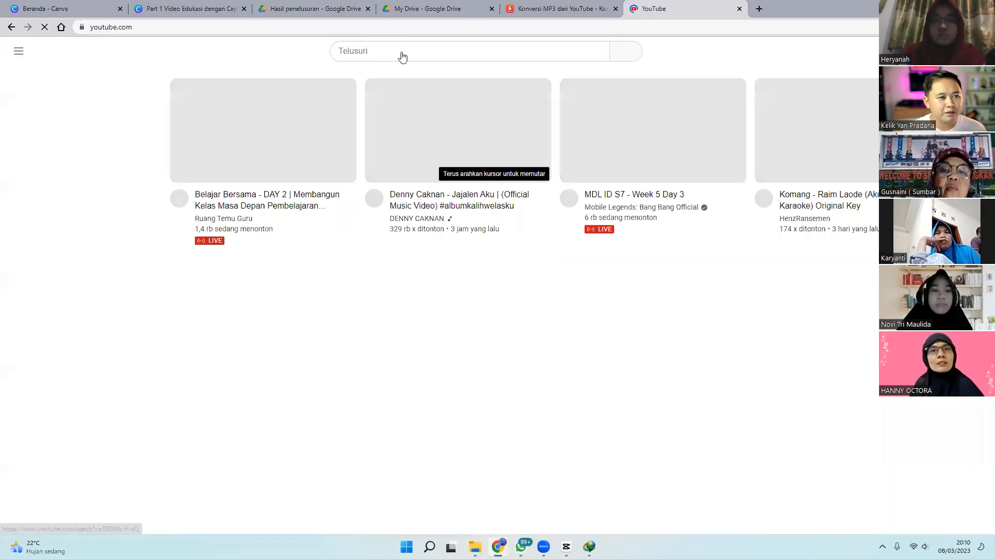
pyautogui.click(402, 47)
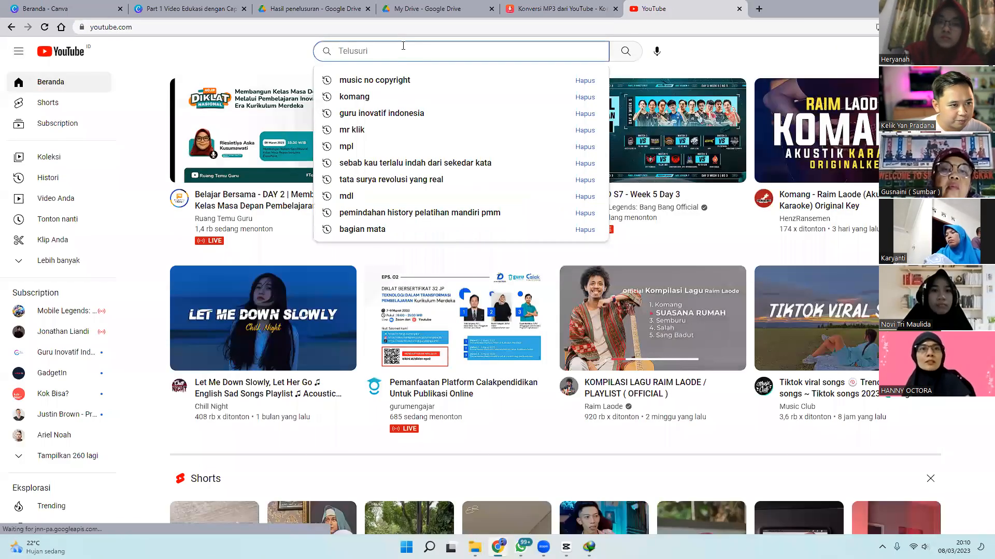
pyautogui.click(402, 80)
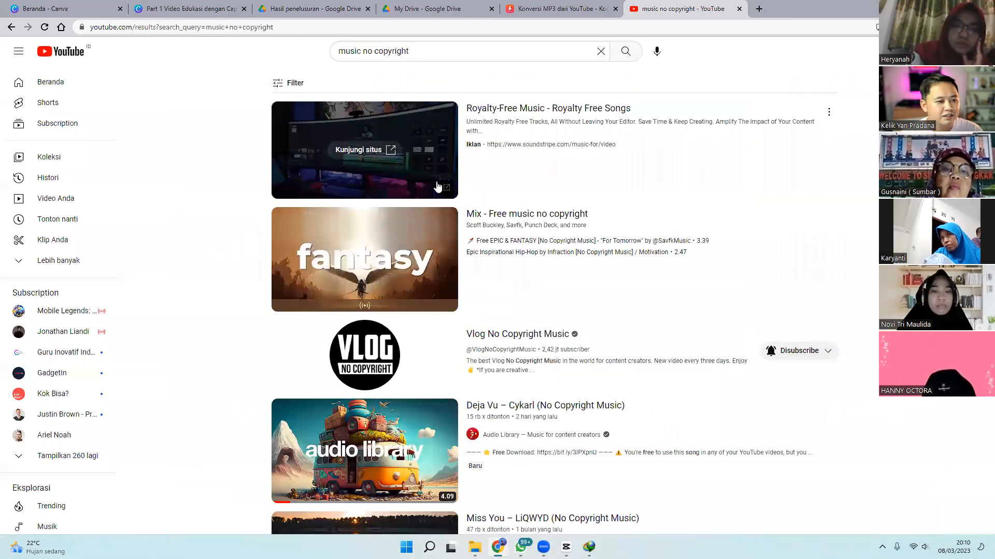
# Step: Open "The Travelling Symphony" from the search results, skip the advertisement and pause the video at 0:07
pyautogui.scroll(-1, 394, 404)
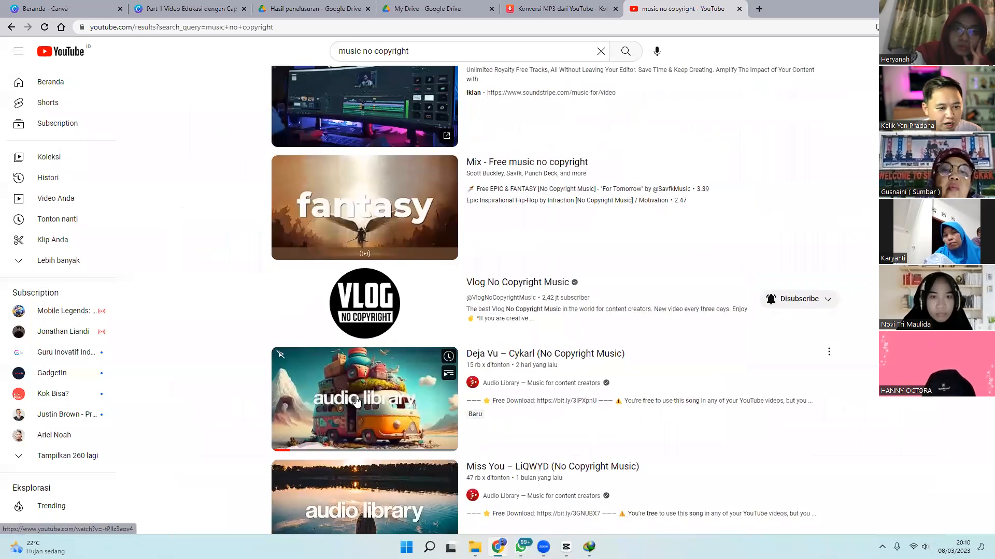
pyautogui.scroll(-1, 352, 404)
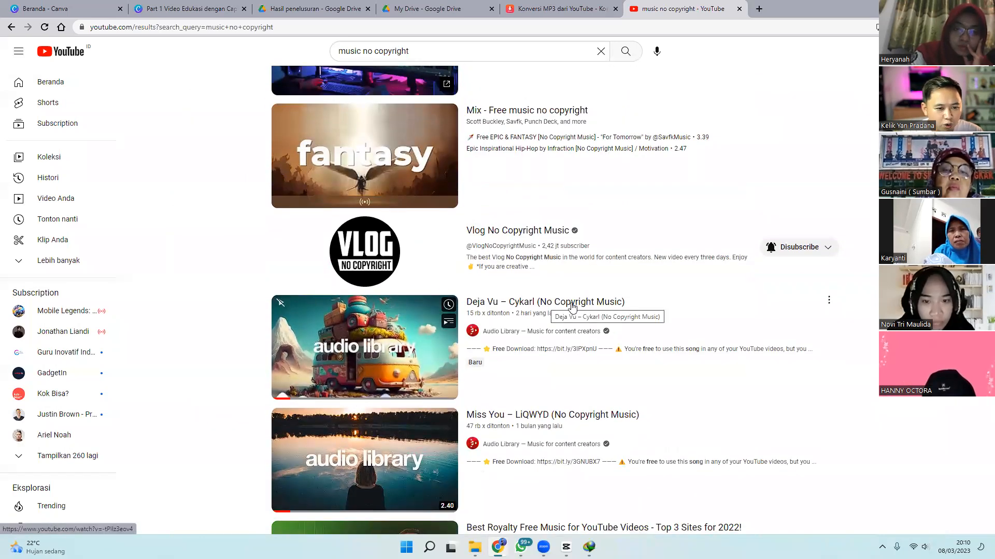
pyautogui.scroll(-1, 557, 323)
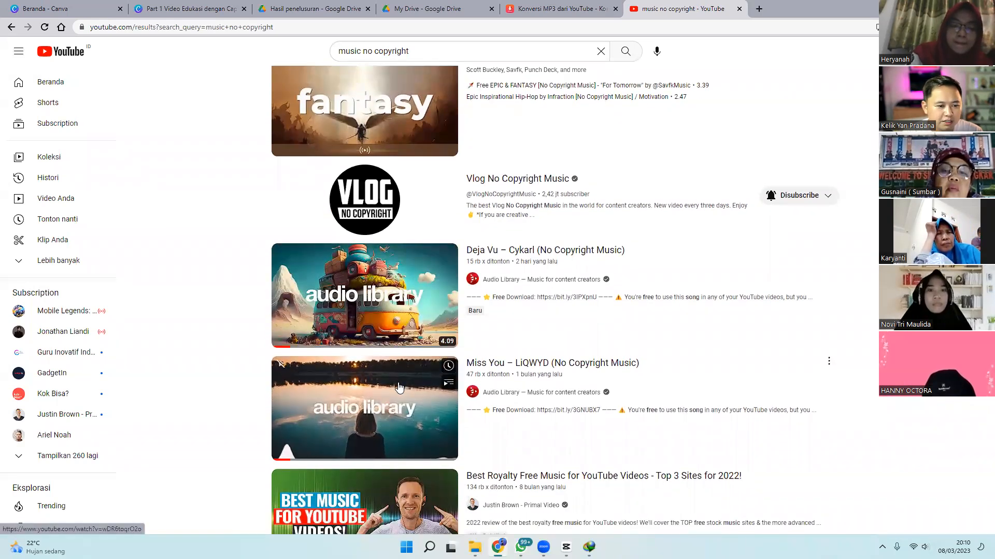
pyautogui.scroll(-2, 399, 388)
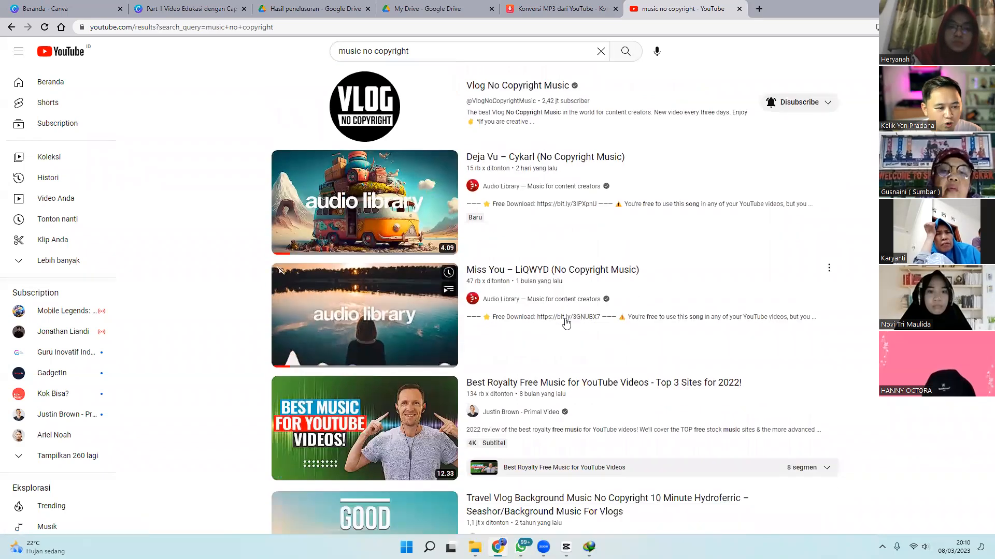
pyautogui.scroll(-2, 549, 332)
pyautogui.scroll(-2, 531, 350)
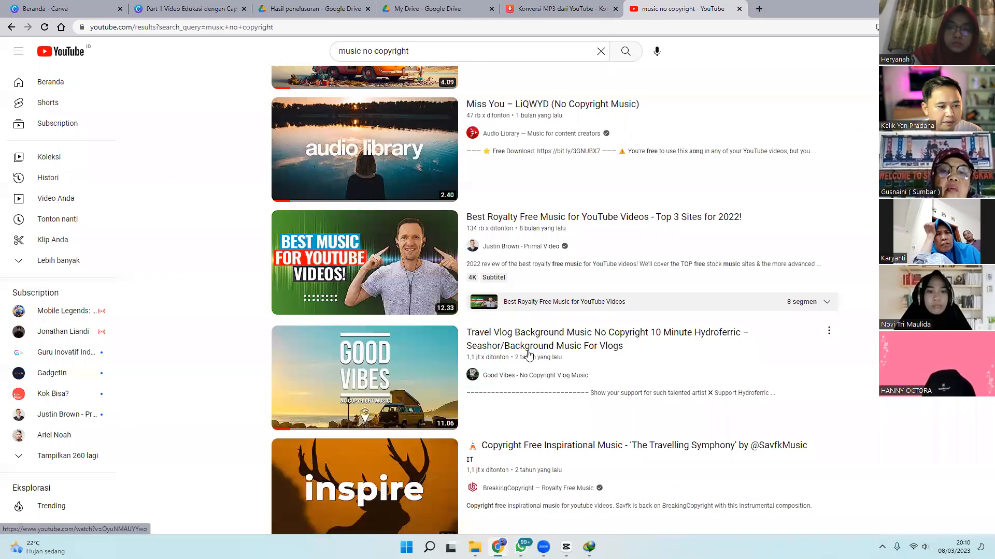
pyautogui.scroll(-1, 528, 354)
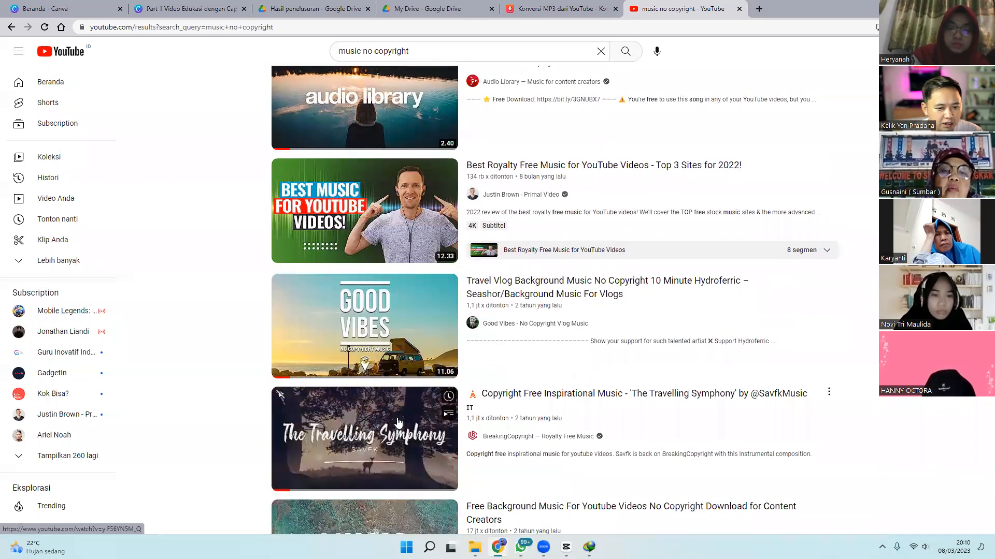
pyautogui.click(359, 410)
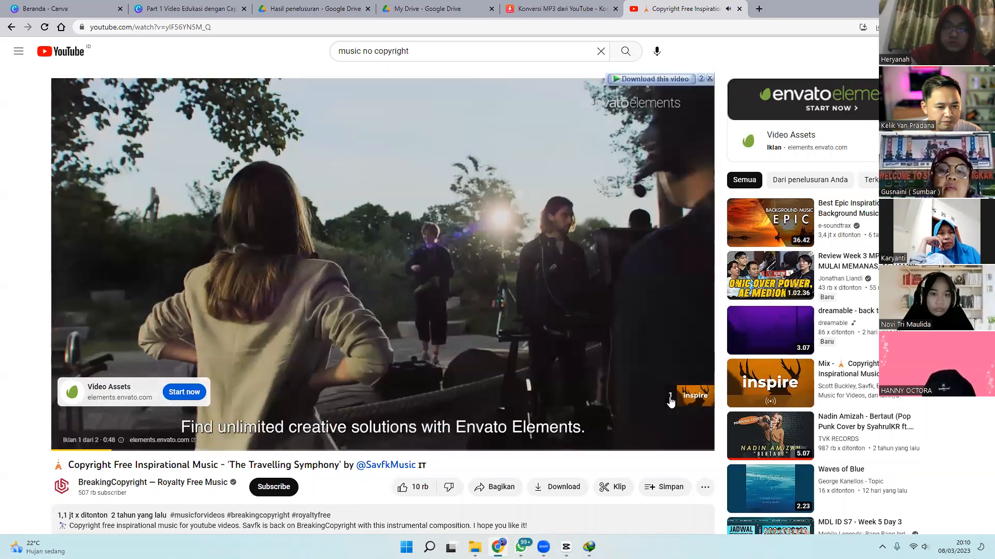
pyautogui.click(670, 398)
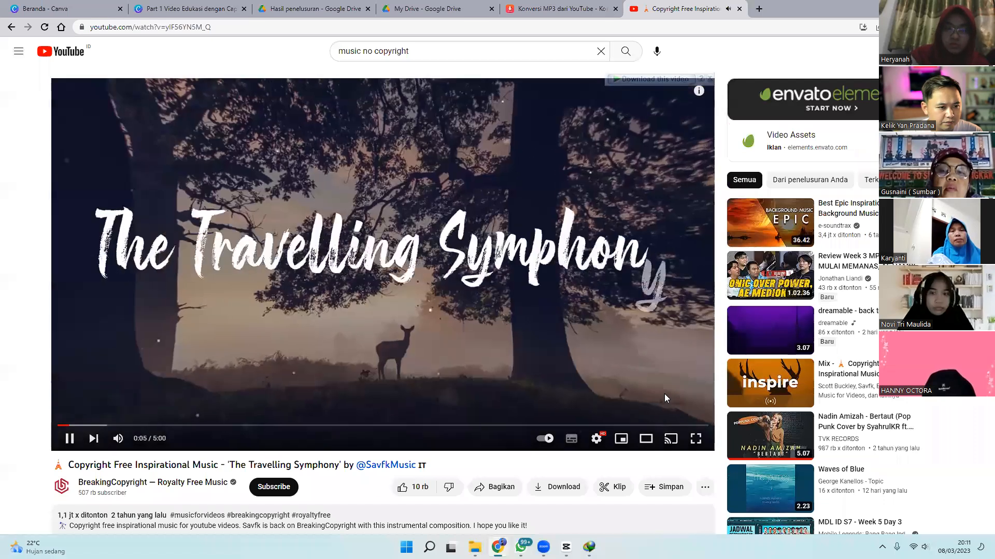
pyautogui.click(450, 226)
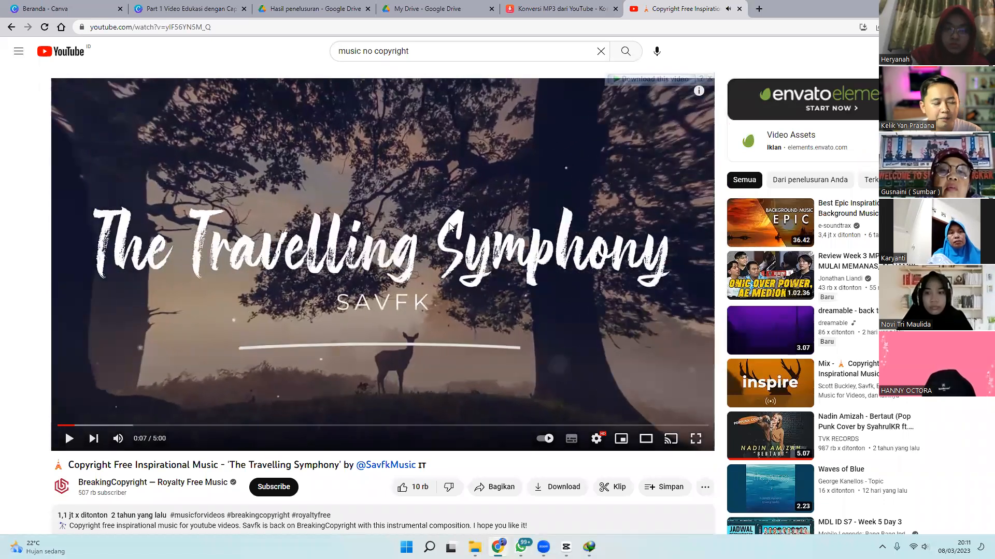
# Step: Copy the URL of the paused YouTube video and search Google in a new tab for "mp3 download youtube"
pyautogui.rightClick(464, 197)
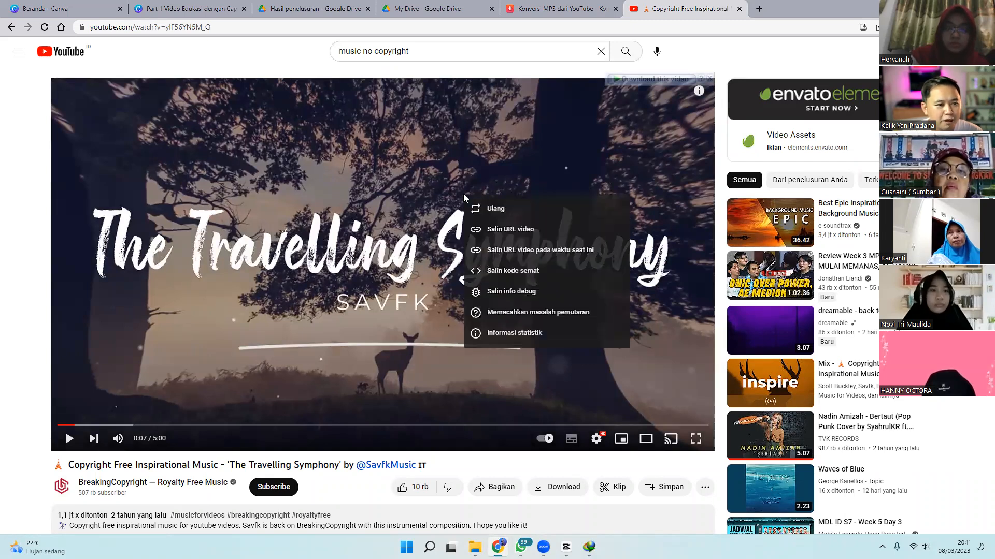
pyautogui.click(503, 230)
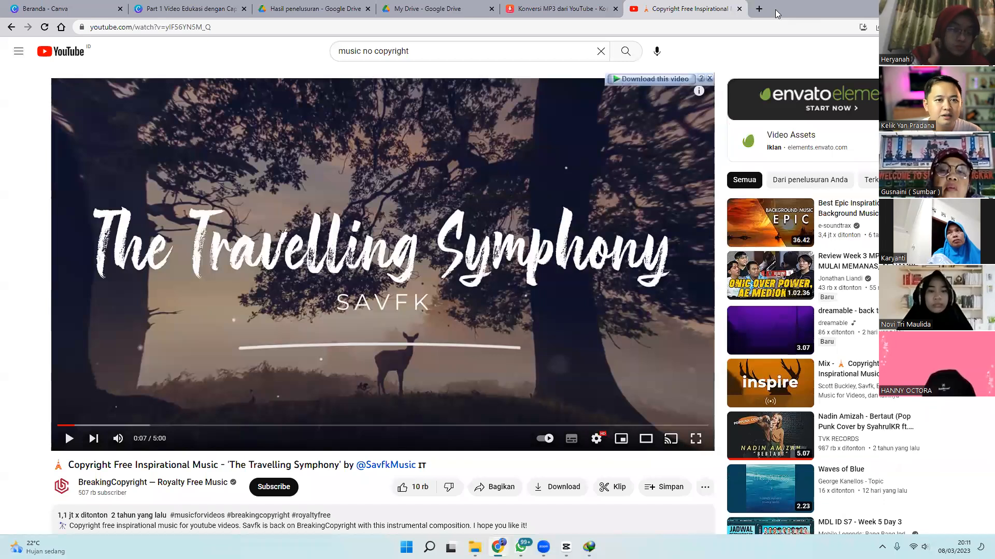
pyautogui.click(759, 9)
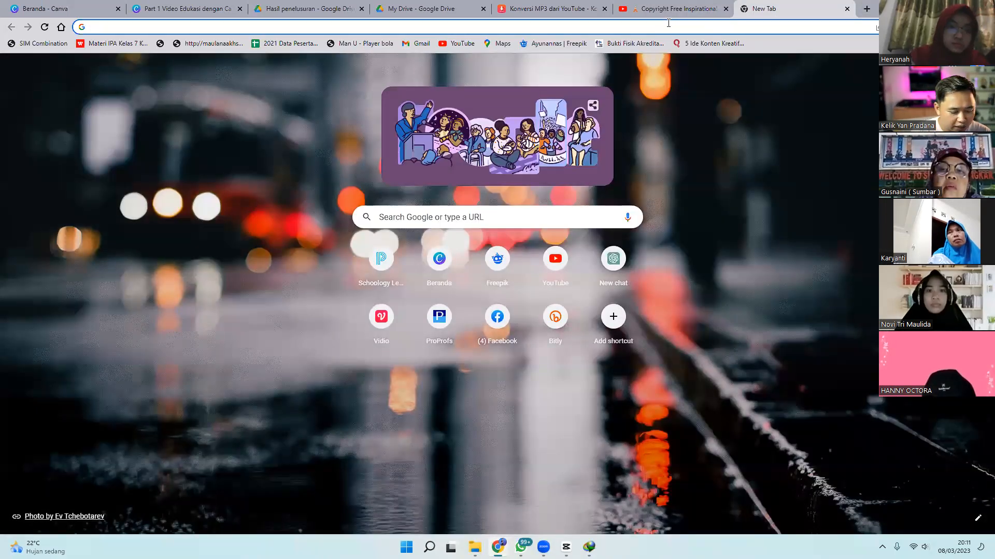
pyautogui.write('mp3 download youtube')
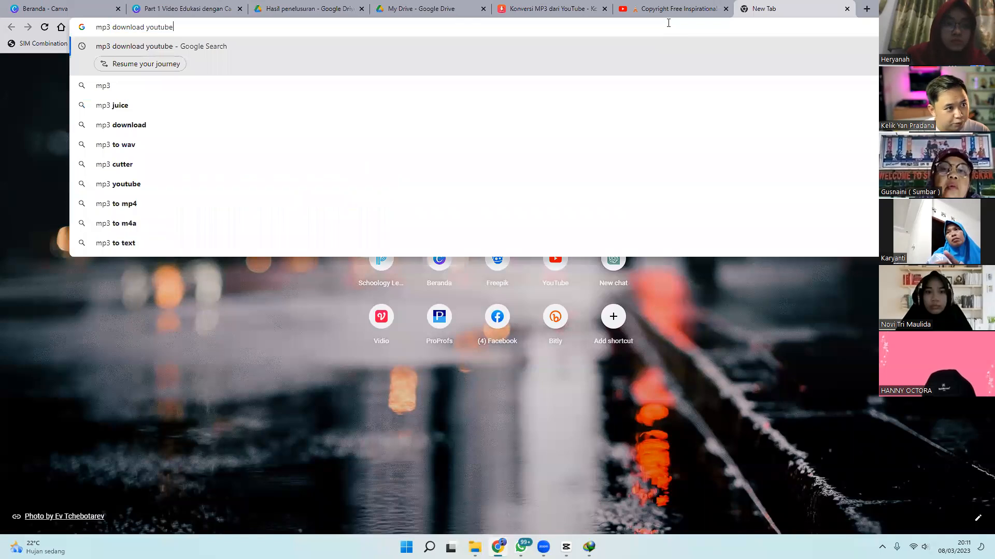
pyautogui.press('Right')
pyautogui.press('Return')
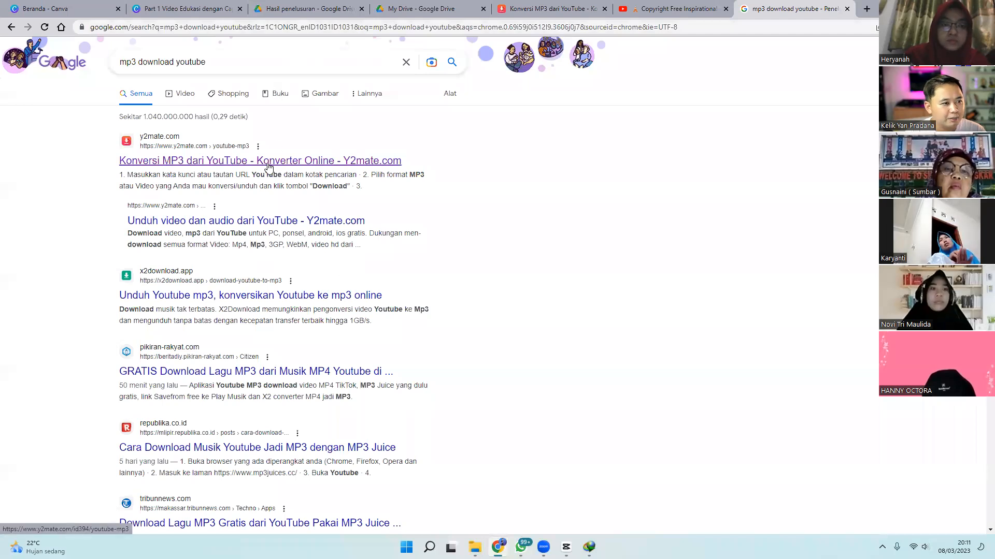
# Step: Paste the copied video link into the y2mate.com YouTube-to-MP3 converter and dismiss the advertisement
pyautogui.rightClick(385, 153)
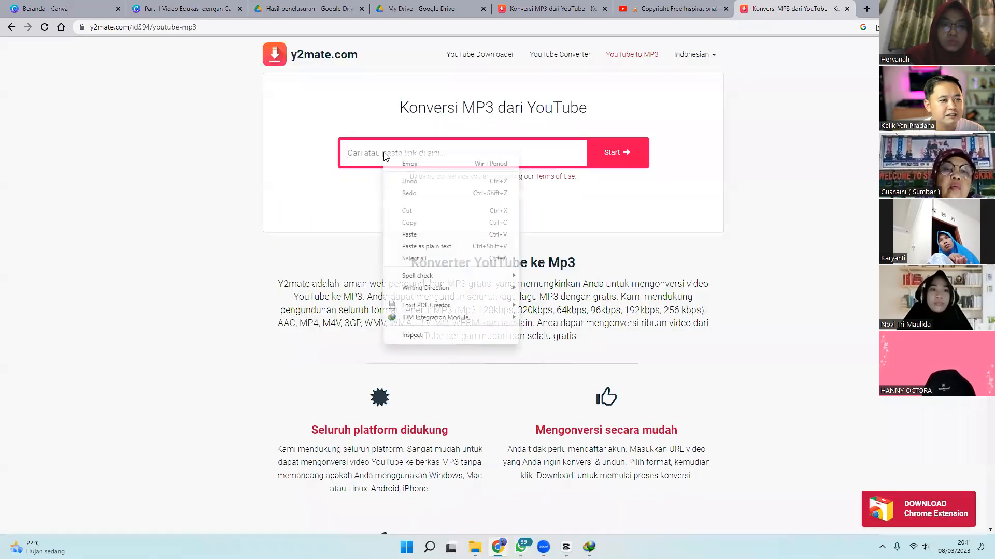
pyautogui.click(409, 234)
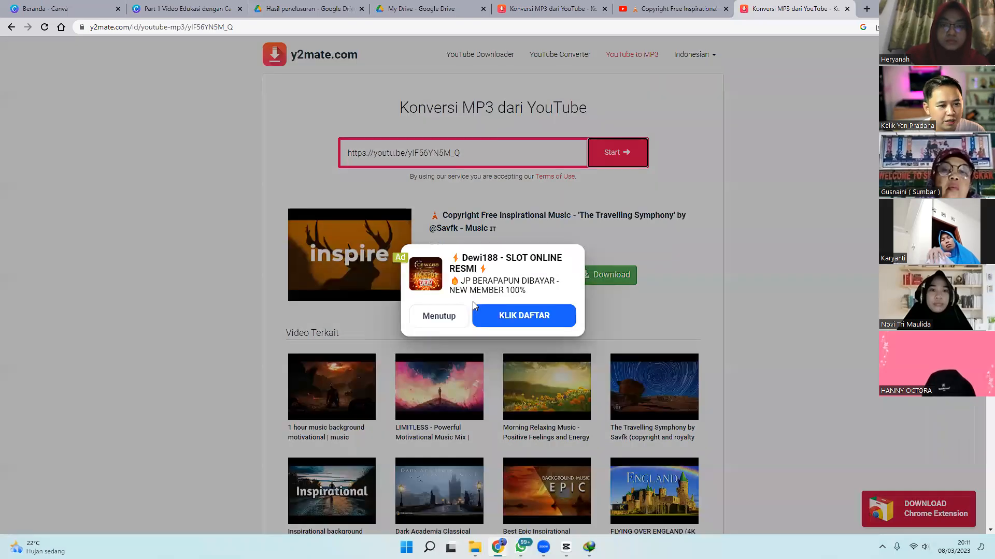
pyautogui.click(439, 319)
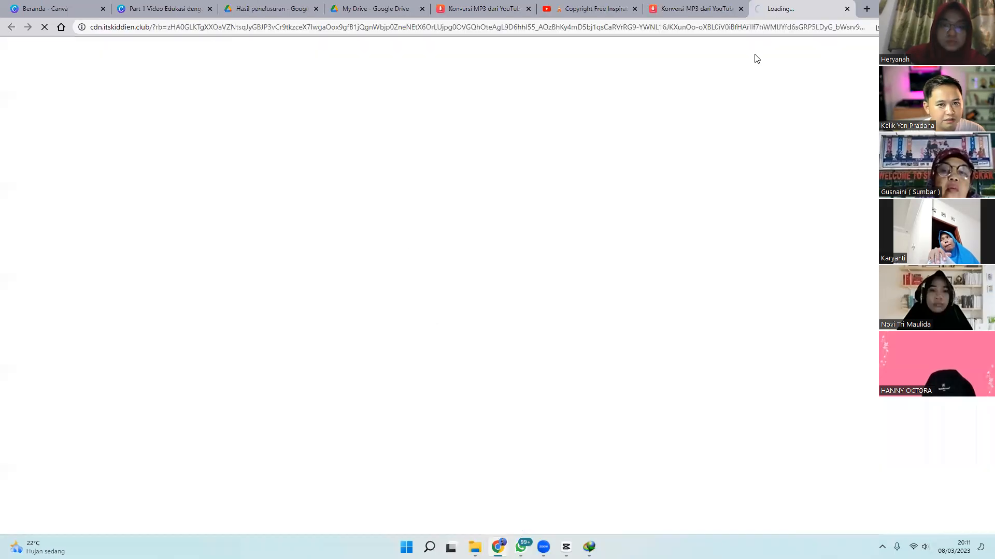
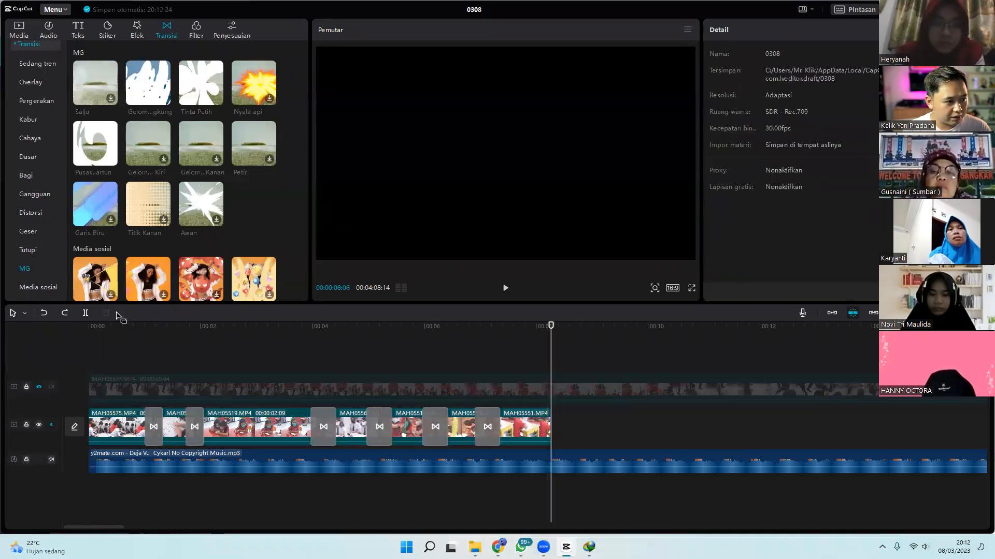
# Step: Split the Deja Vu music clip at the playhead at the end of the last video clip and delete the remainder
pyautogui.click(86, 312)
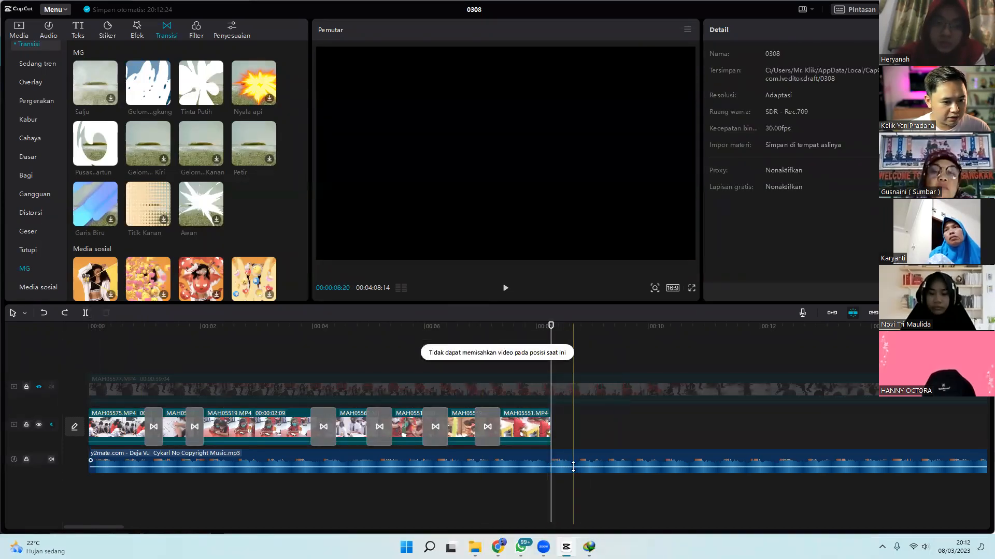
pyautogui.click(572, 462)
pyautogui.click(89, 312)
pyautogui.press('Delete')
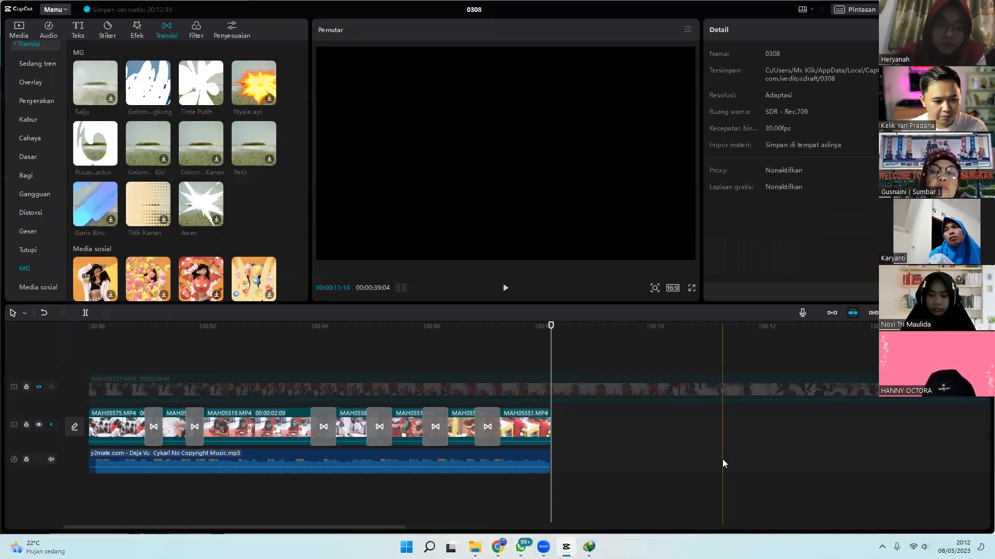
pyautogui.click(547, 459)
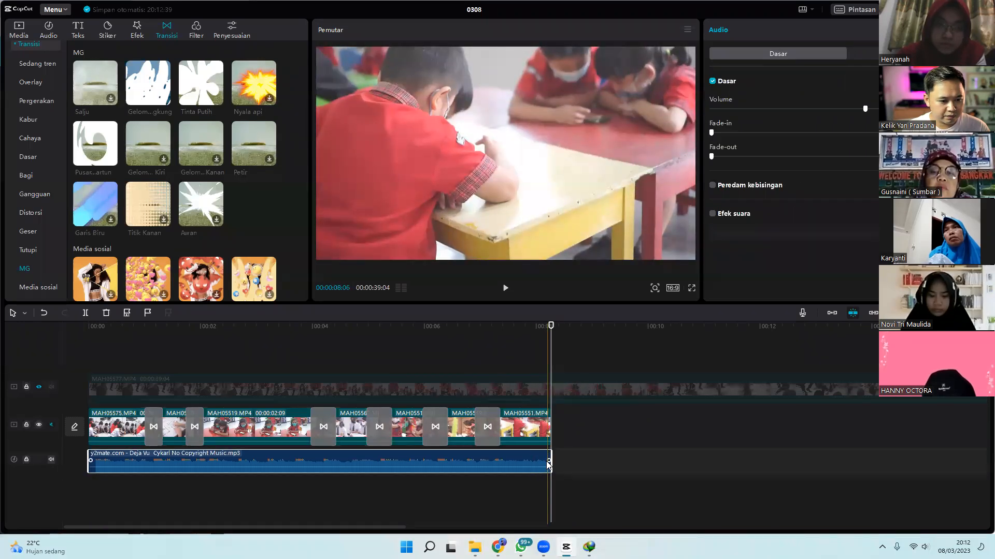
pyautogui.rightClick(547, 464)
pyautogui.click(685, 464)
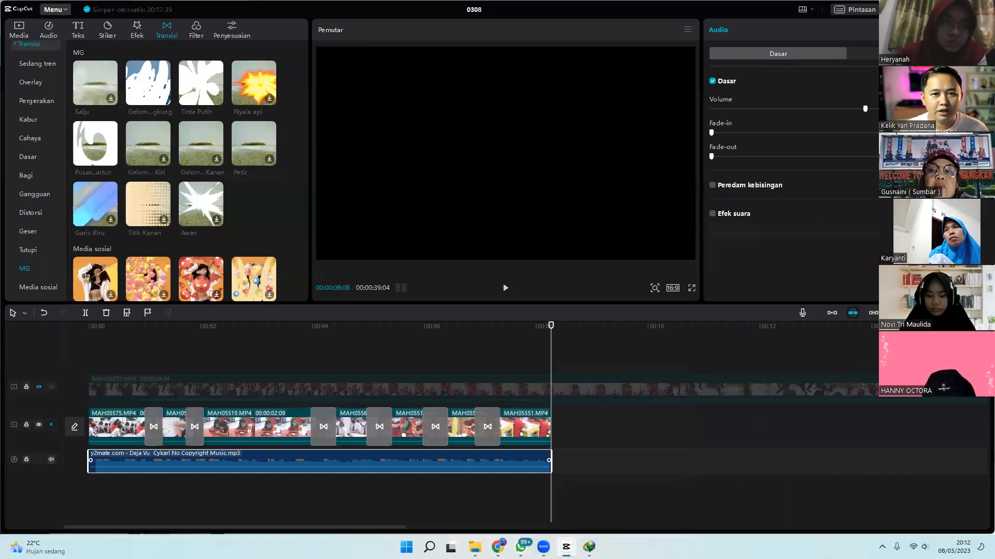
# Step: Open the export settings, keep the resolution at 1080P and set the export destination to the Videos folder
pyautogui.hotkey('ctrl', 'e')
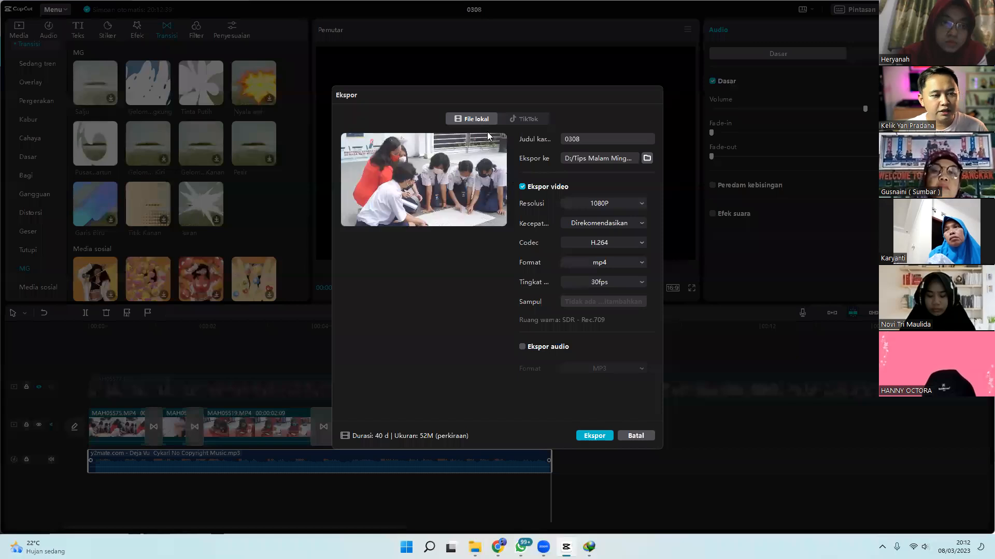
pyautogui.click(581, 205)
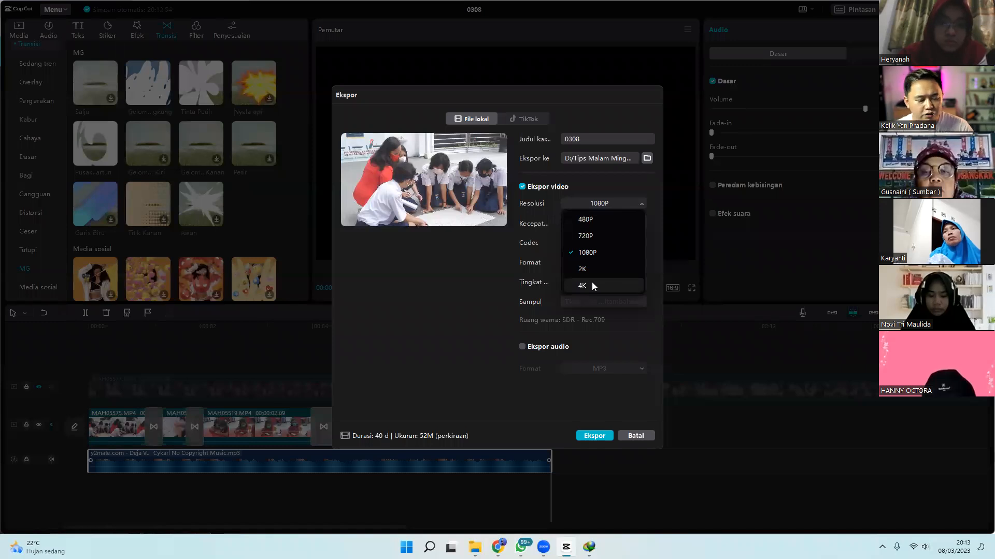
pyautogui.click(598, 254)
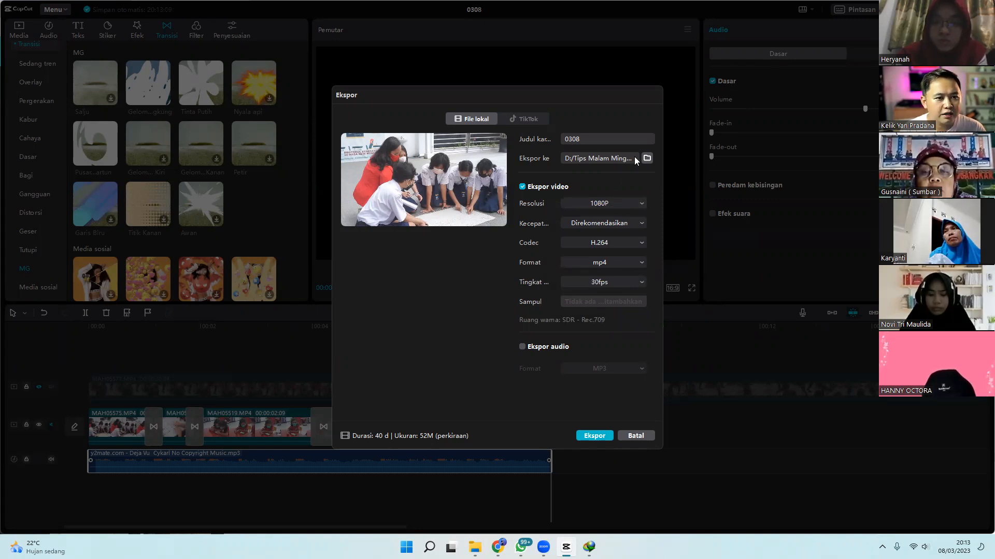
pyautogui.click(647, 158)
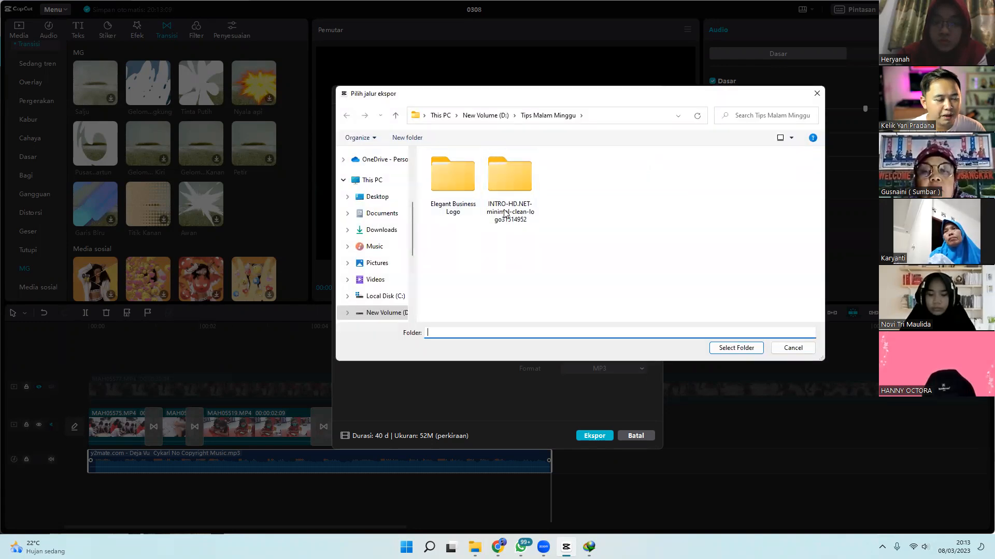
pyautogui.click(374, 280)
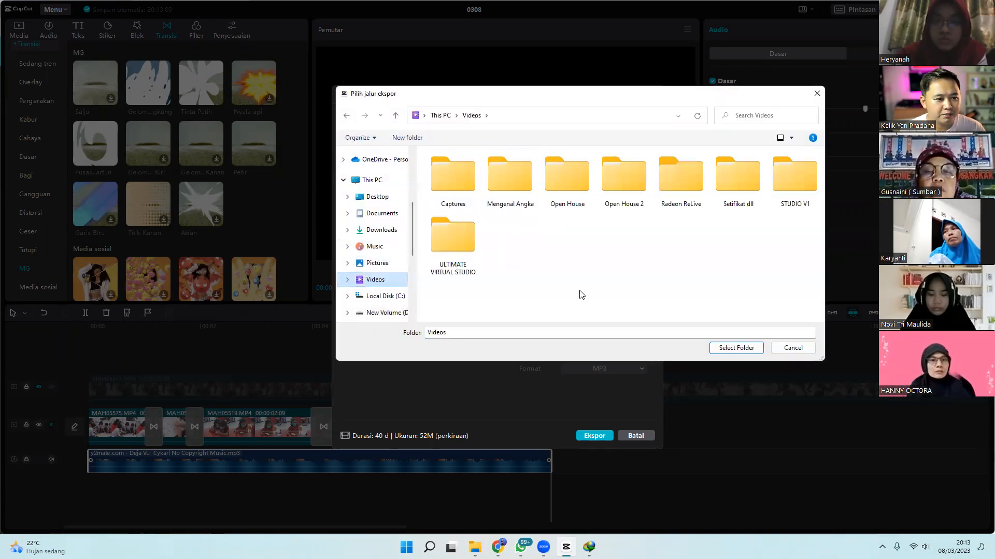
pyautogui.click(735, 348)
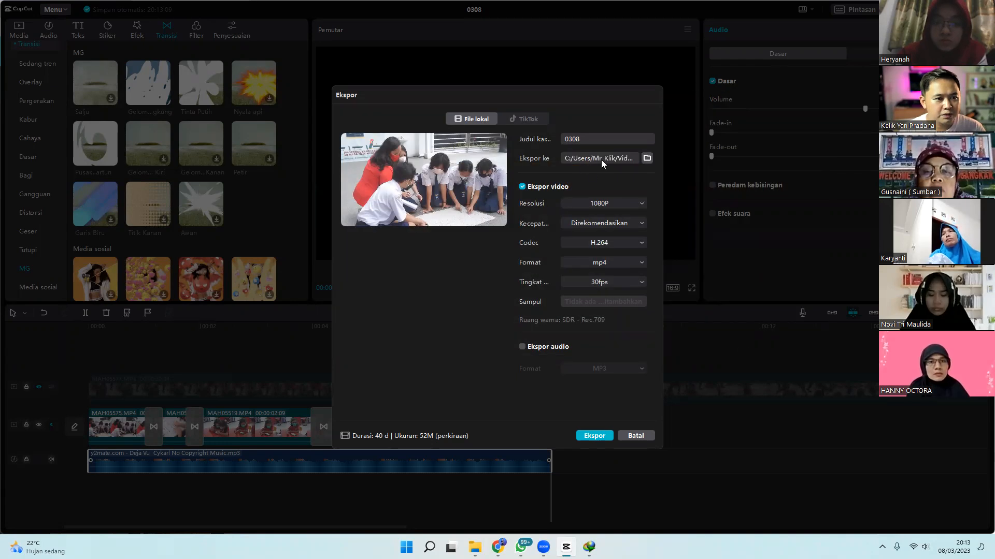
# Step: Name the export "Uji coba 1" and confirm the Videos folder as its destination
pyautogui.moveTo(594, 143); pyautogui.dragTo(543, 144)
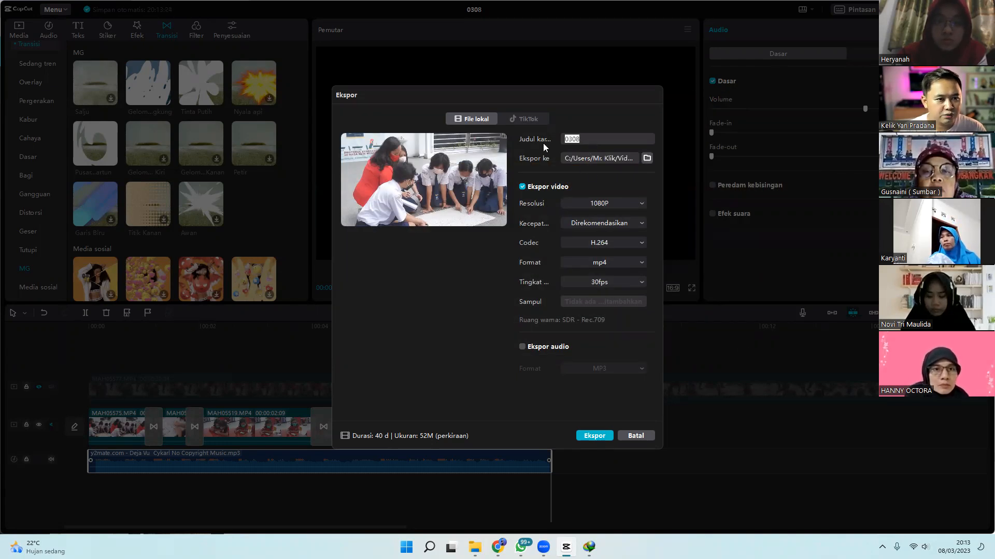
pyautogui.write('Uji coba 1')
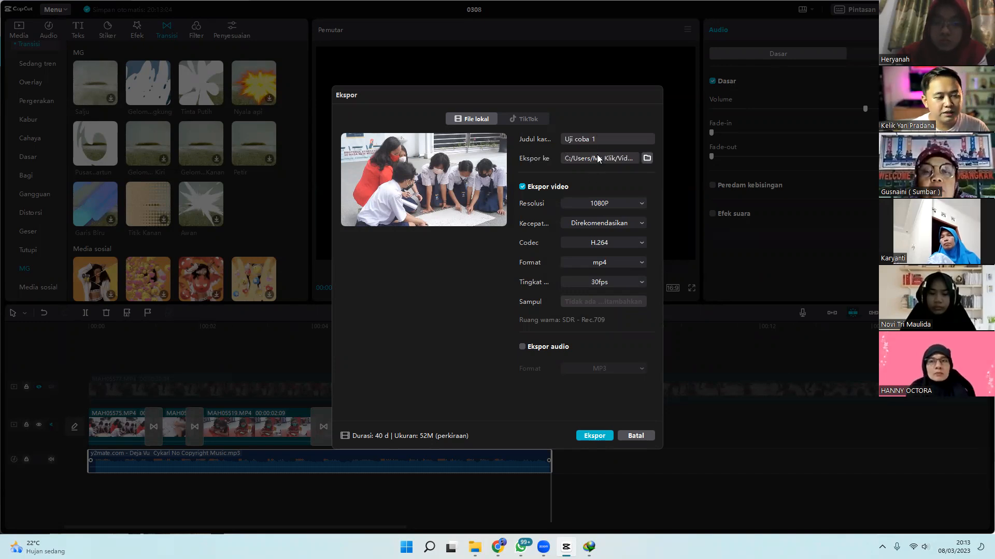
pyautogui.click(647, 158)
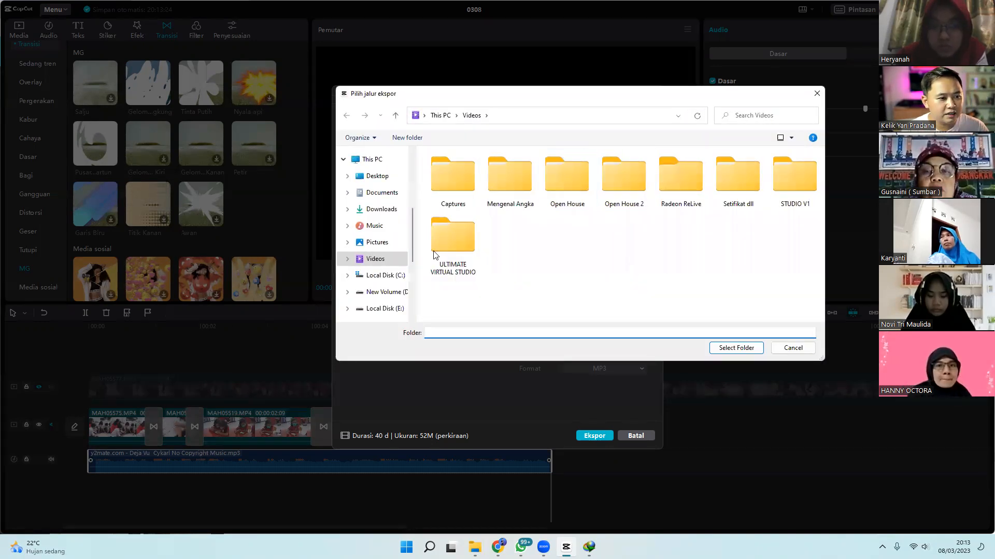
pyautogui.click(735, 347)
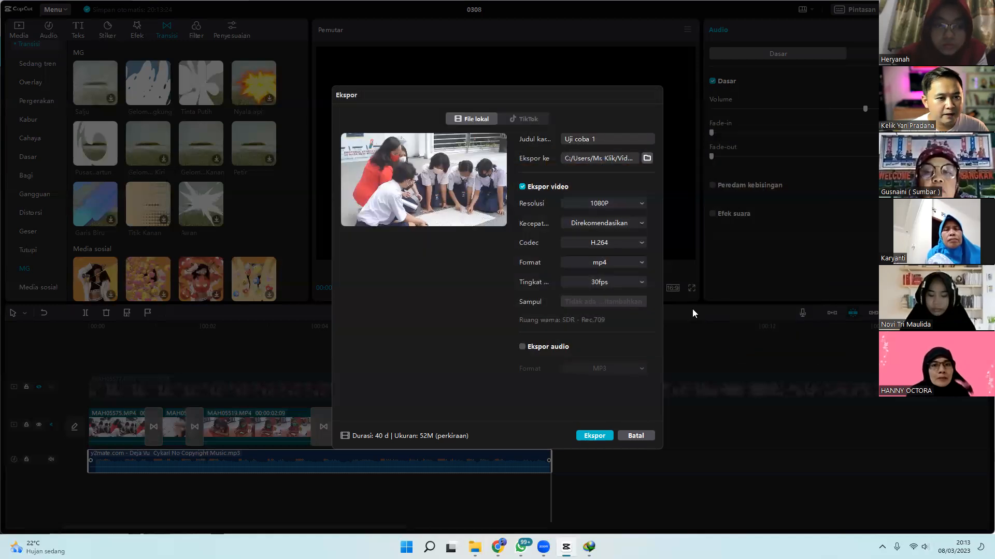
# Step: Try the 720P export resolution and return to 1080P
pyautogui.click(617, 208)
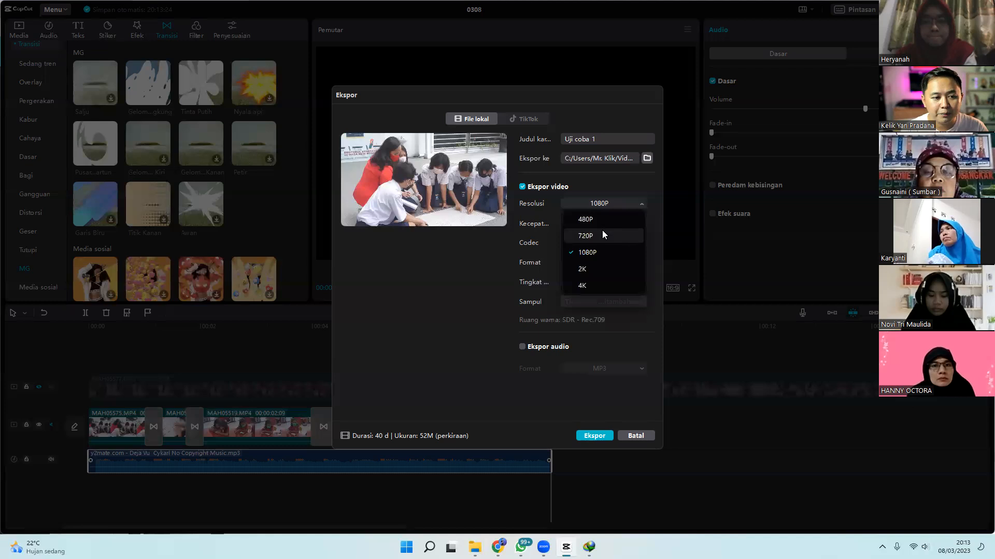
pyautogui.click(601, 234)
pyautogui.click(621, 200)
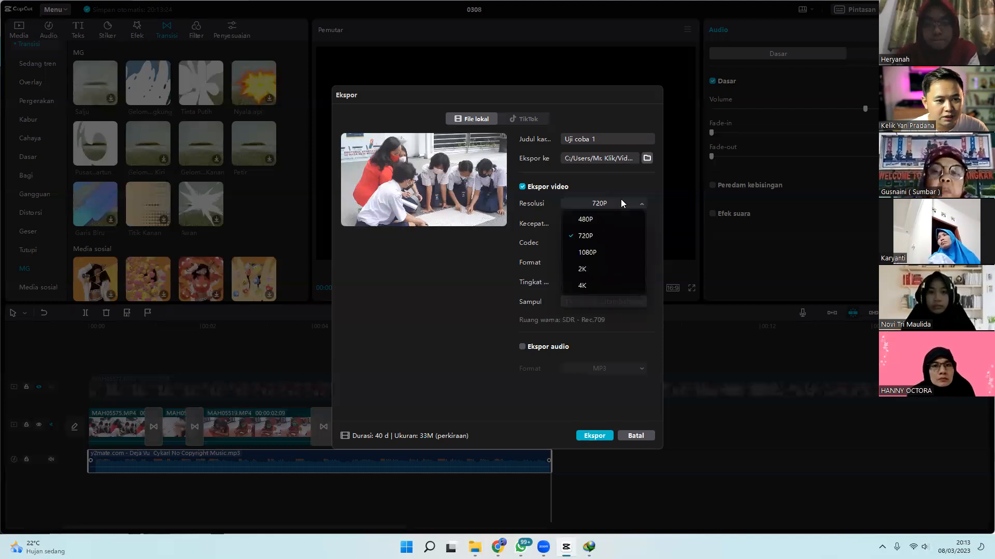
pyautogui.click(597, 252)
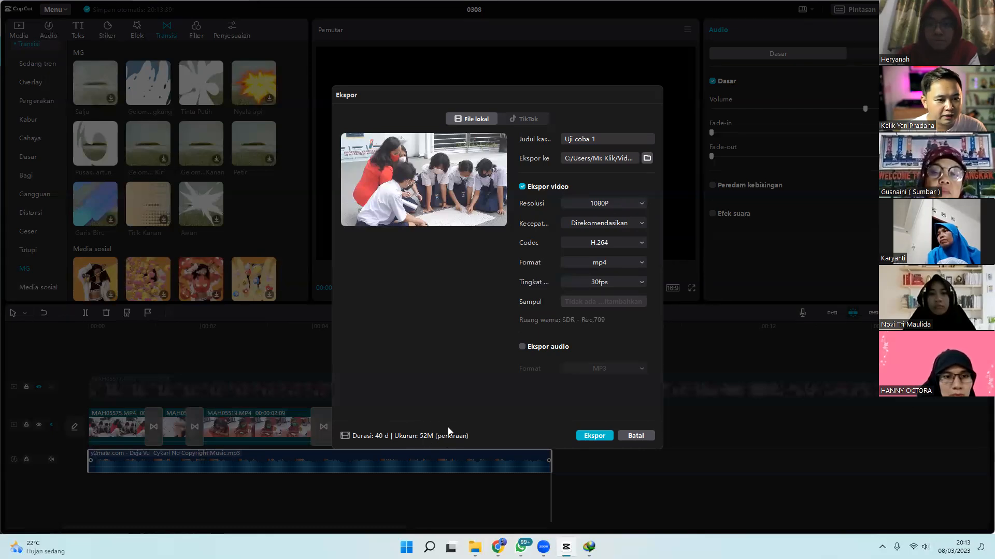
# Step: Export the video, open its destination folder and play the Uji coba 1 file in full screen
pyautogui.click(592, 436)
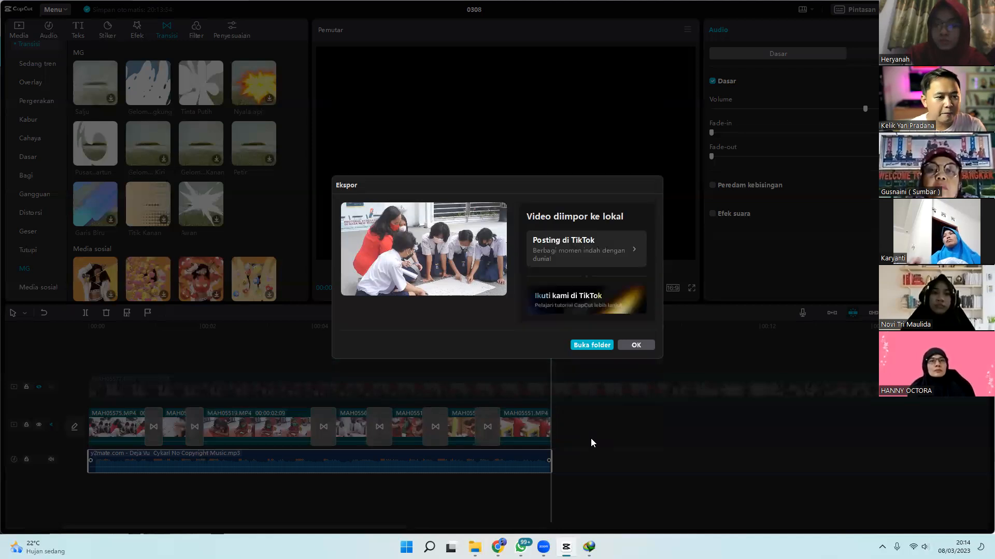
pyautogui.click(586, 342)
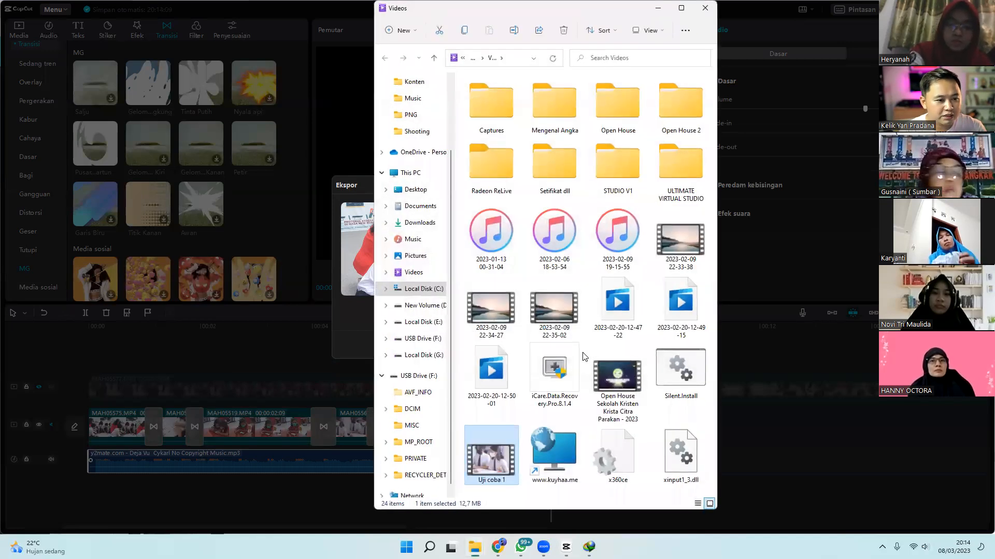
pyautogui.doubleClick(494, 466)
pyautogui.doubleClick(627, 329)
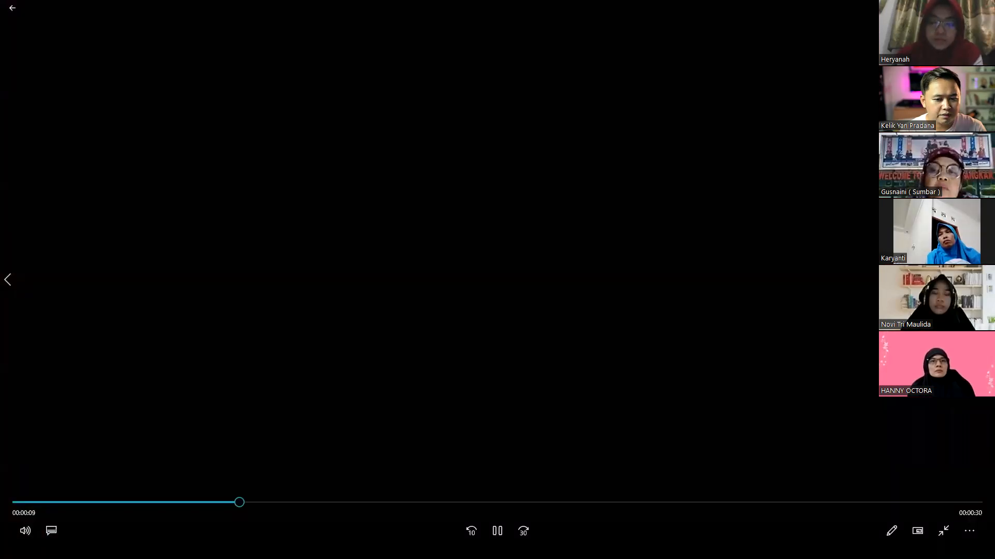
# Step: Exit full-screen playback, close the media player and dismiss the export completion dialog
pyautogui.click(942, 531)
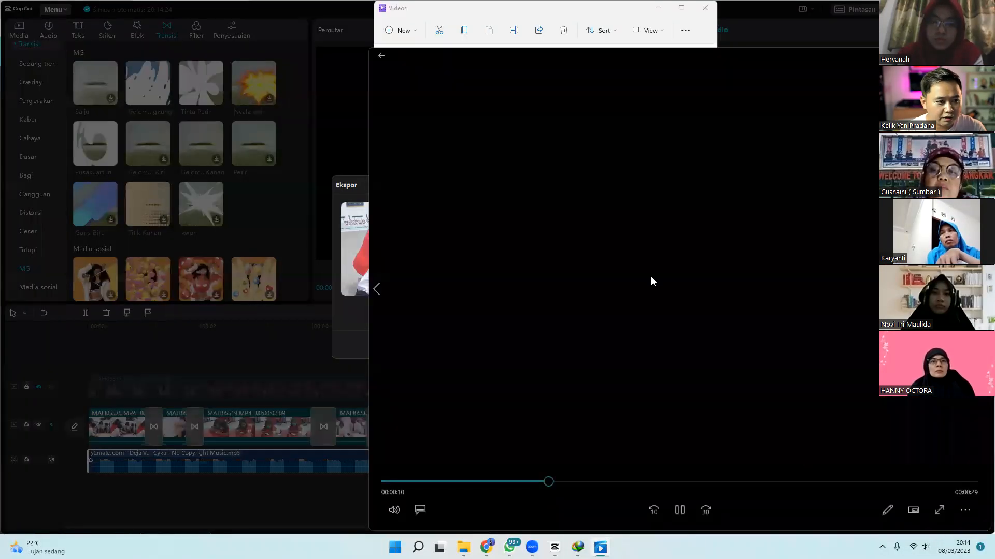
pyautogui.hotkey('alt', 'F4')
pyautogui.click(805, 491)
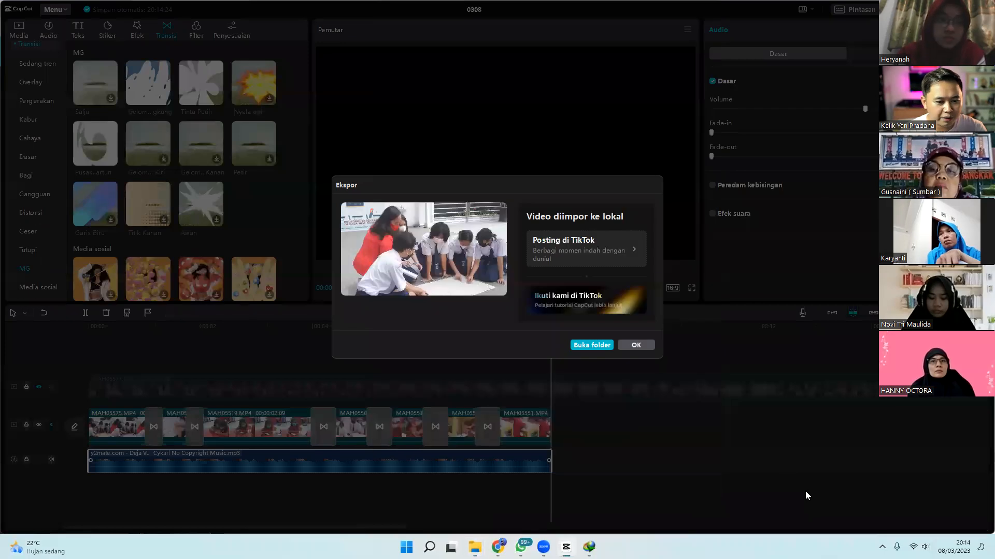
pyautogui.click(629, 346)
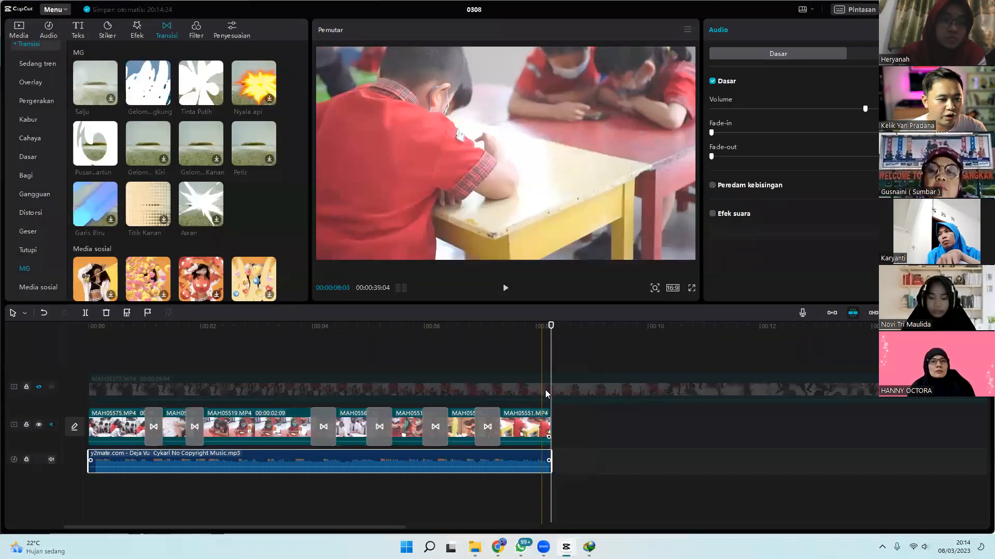
# Step: Select the hidden MAH05577.MP4 clip above the main video track and unhide its track
pyautogui.click(572, 386)
pyautogui.hscroll(10, 429, 505)
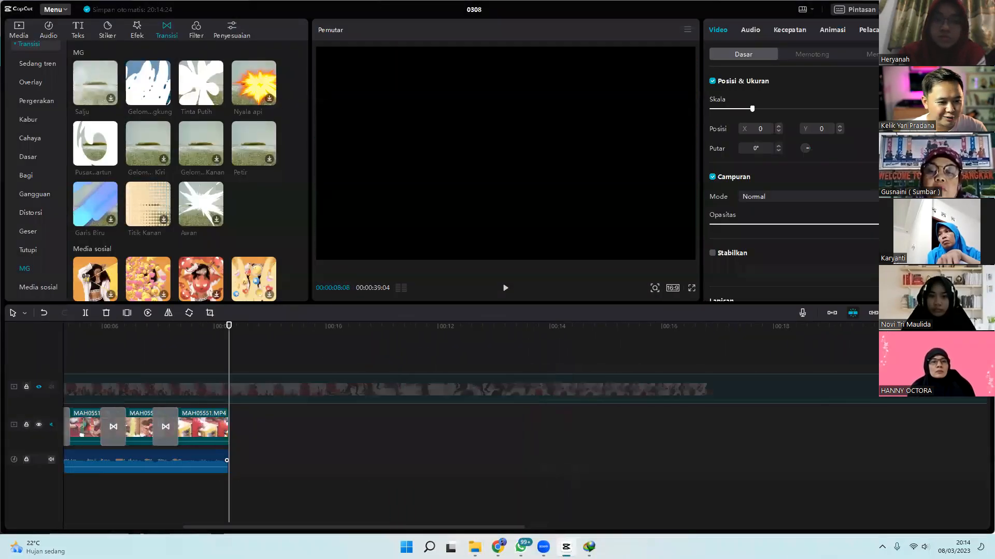
pyautogui.hscroll(-10, 290, 518)
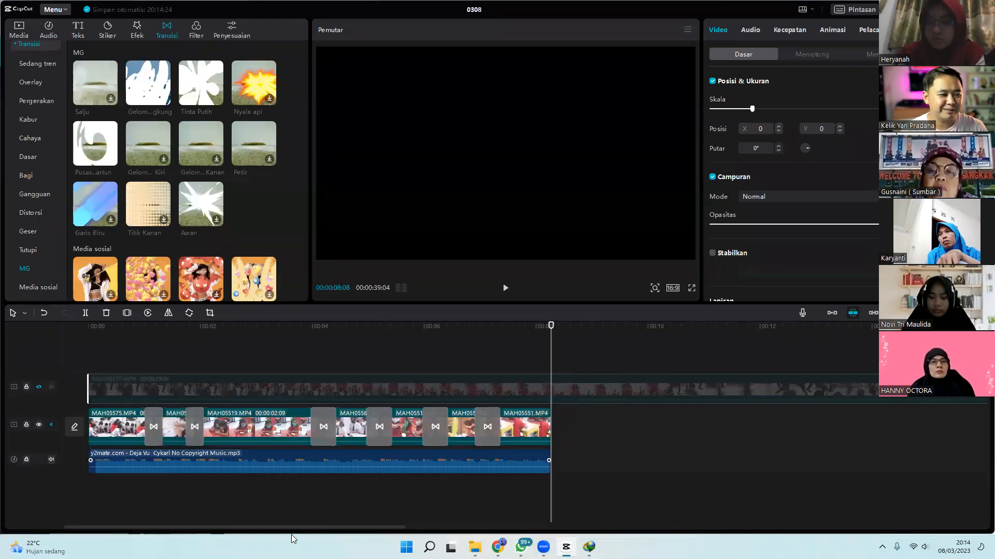
pyautogui.click(38, 387)
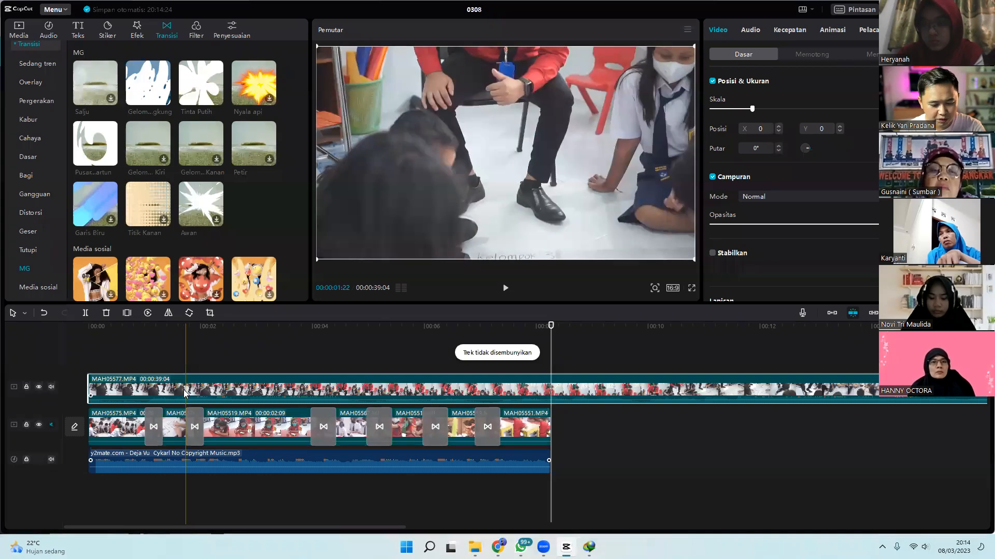
# Step: Delete the MAH05577.MP4 clip from the track above the main video
pyautogui.press('Delete')
pyautogui.click(384, 393)
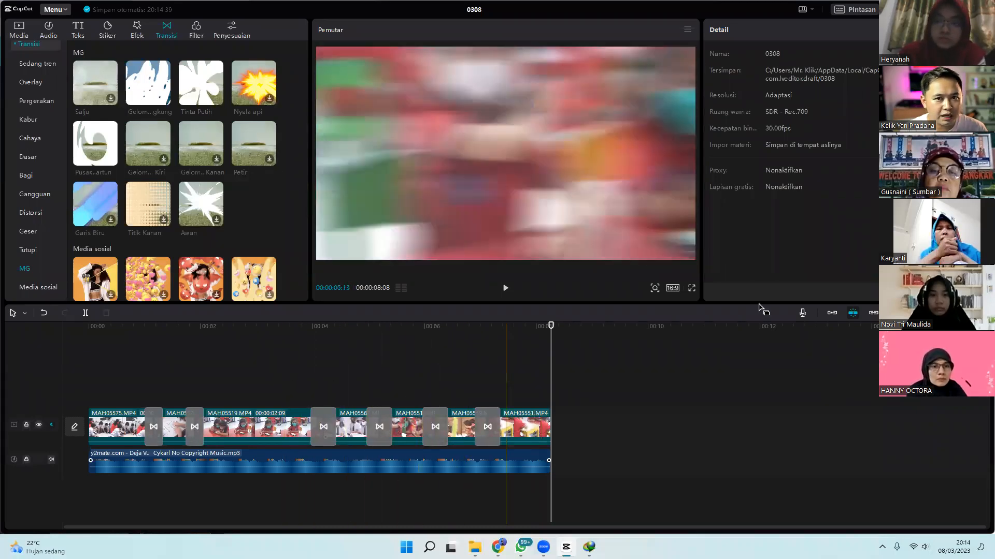
# Step: Open the export settings and title the video Uji cba 1 pendek
pyautogui.hotkey('ctrl', 'e')
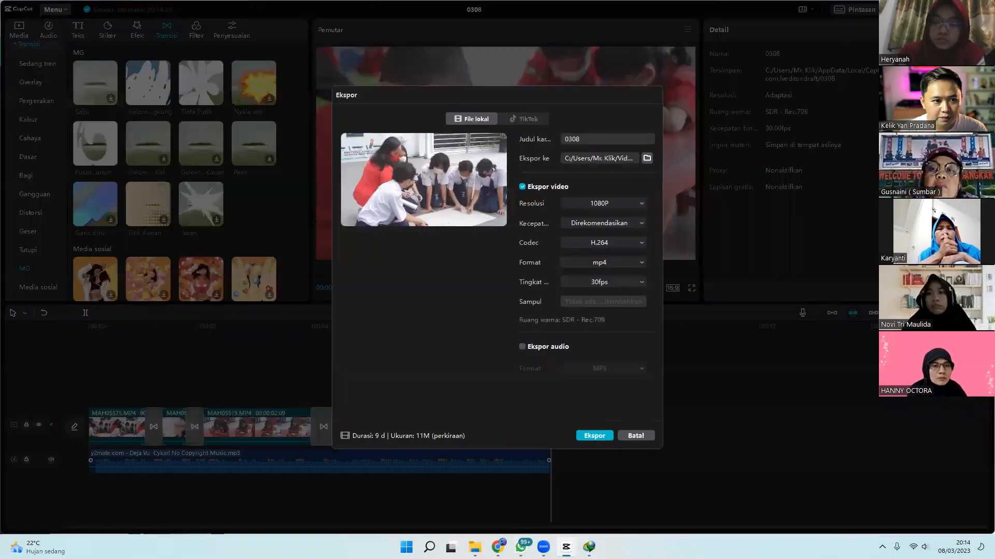
pyautogui.doubleClick(588, 140)
pyautogui.write('U')
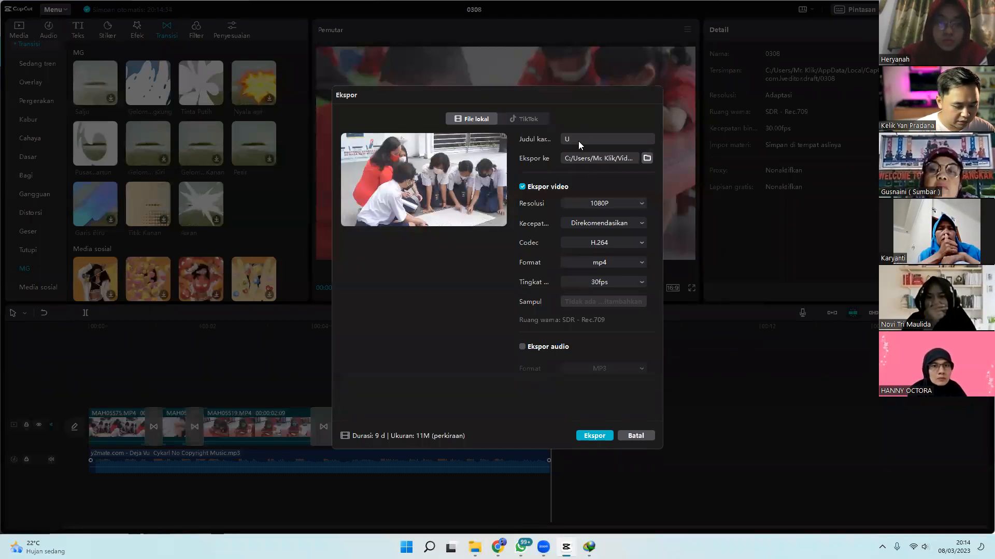
pyautogui.write('ji c')
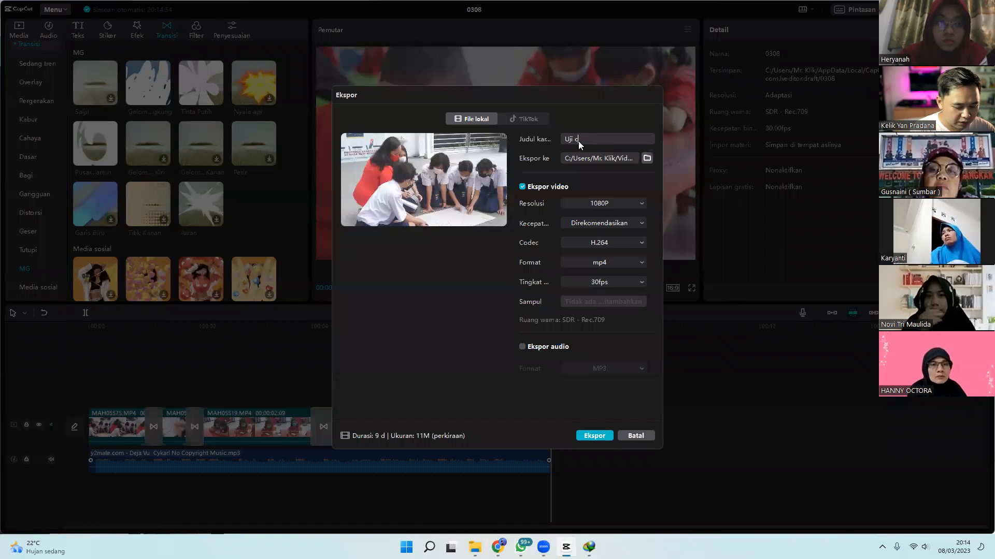
pyautogui.write('ba 1 pendek')
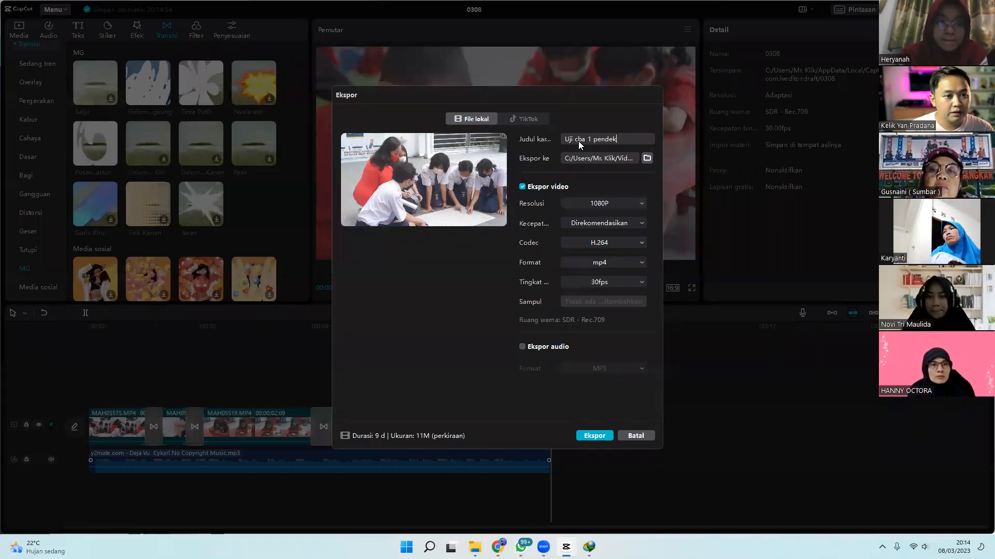
# Step: Export the video at 1080P into the Videos folder
pyautogui.click(647, 158)
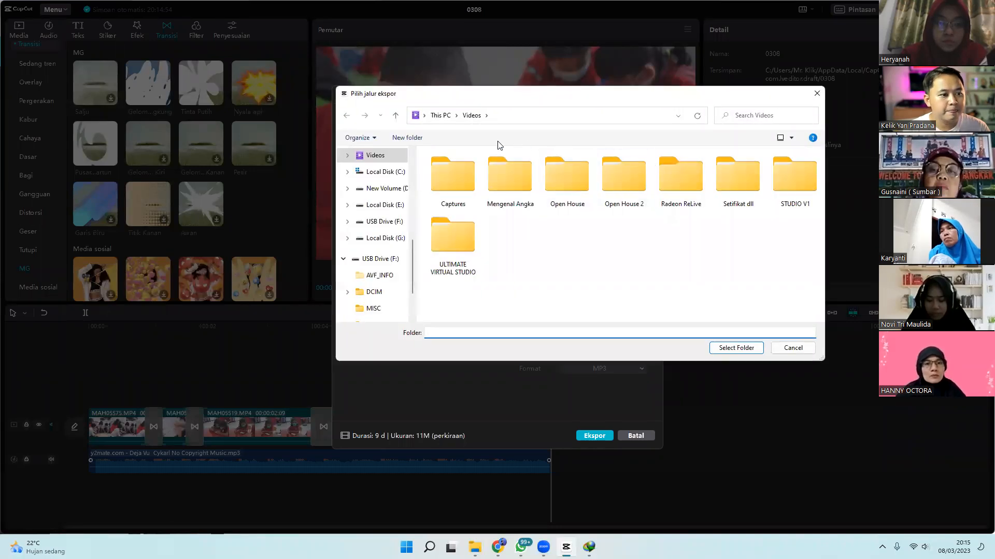
pyautogui.click(384, 158)
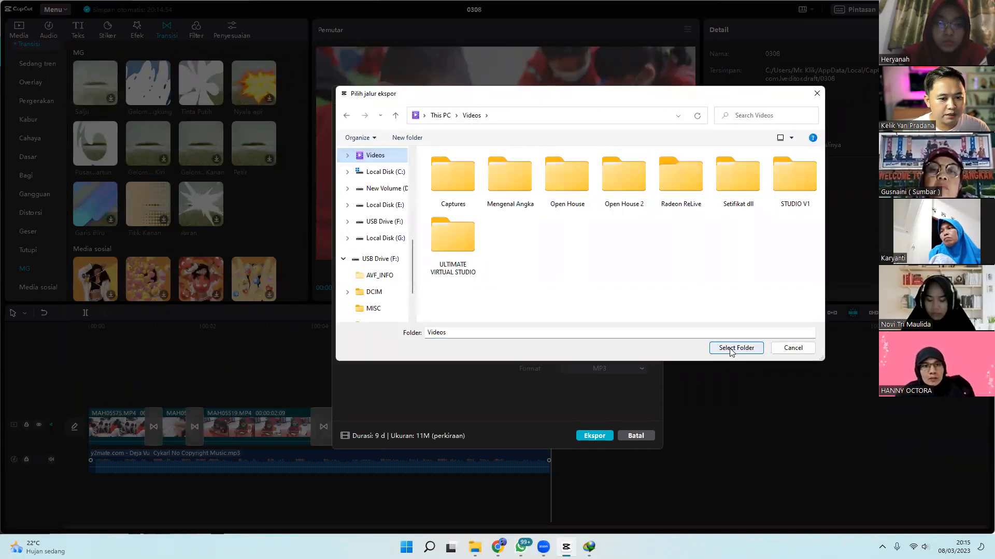
pyautogui.click(734, 348)
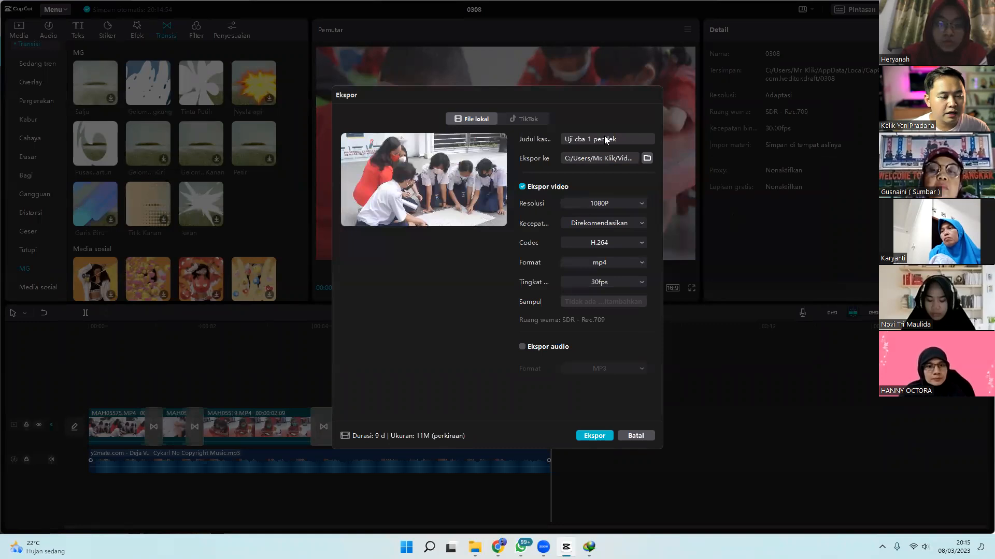
pyautogui.click(611, 203)
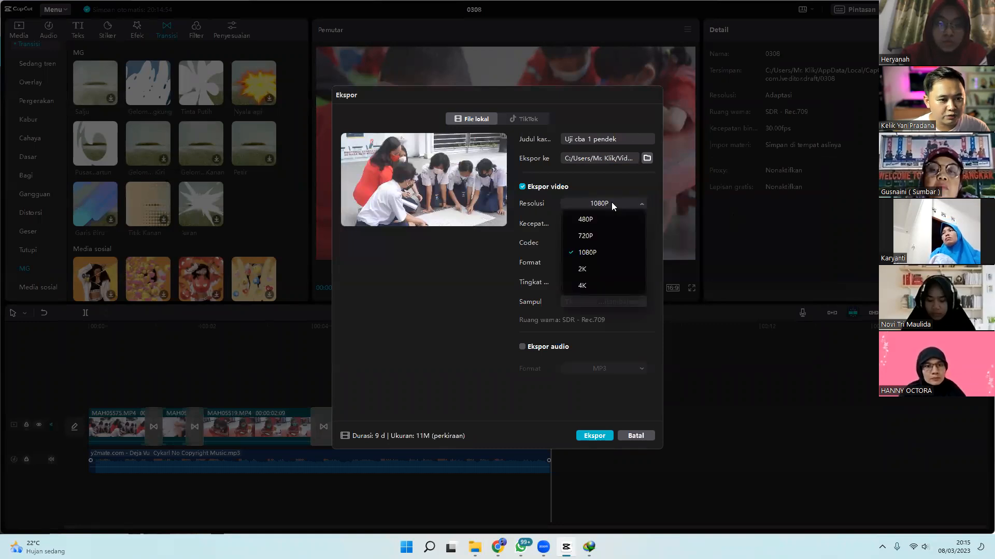
pyautogui.click(592, 253)
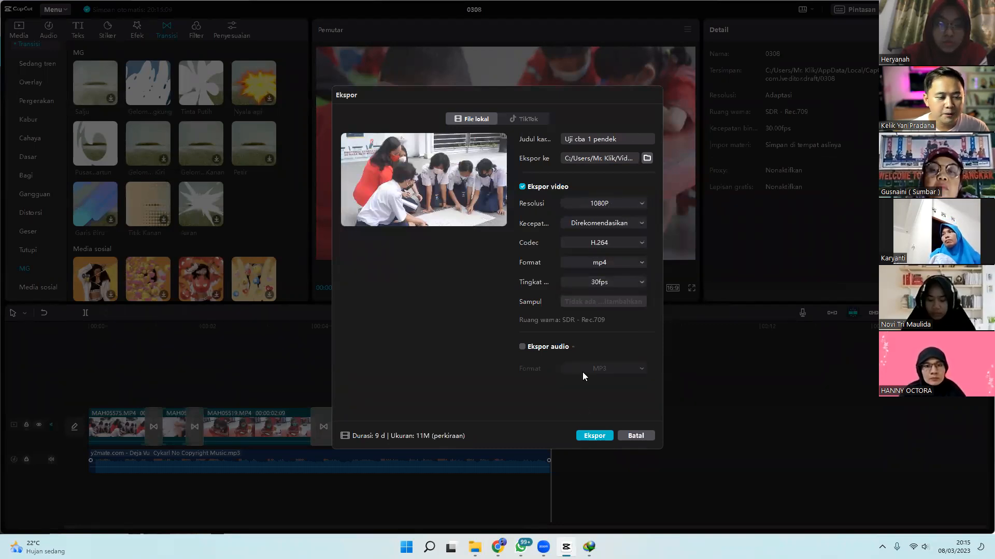
pyautogui.click(594, 436)
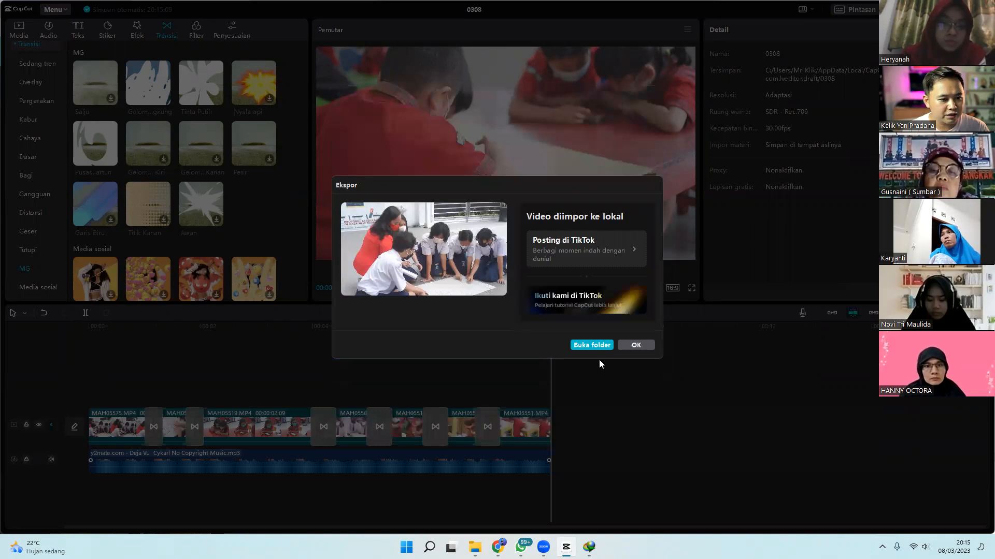
# Step: Open the export destination folder and play the Uji cba 1 pendek file in full screen
pyautogui.click(592, 345)
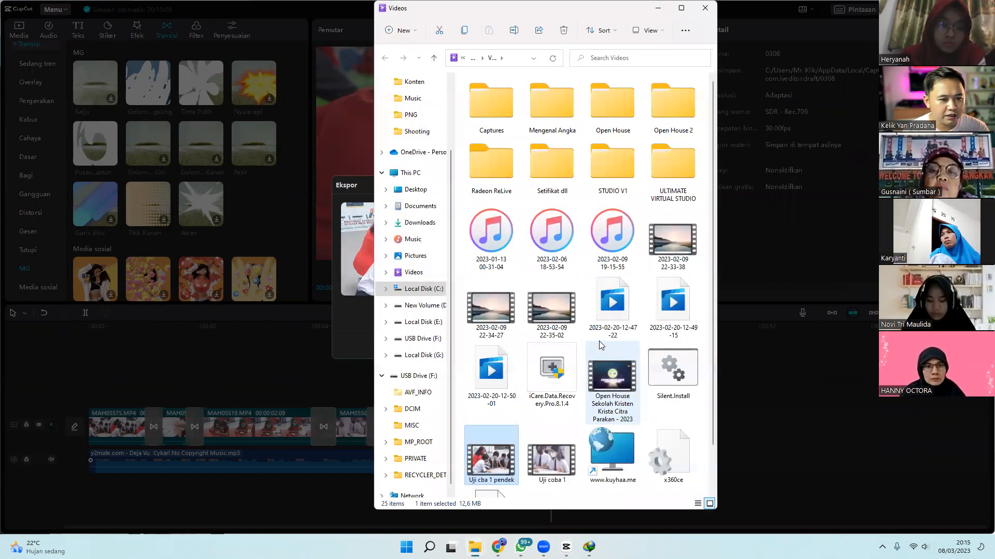
pyautogui.doubleClick(495, 465)
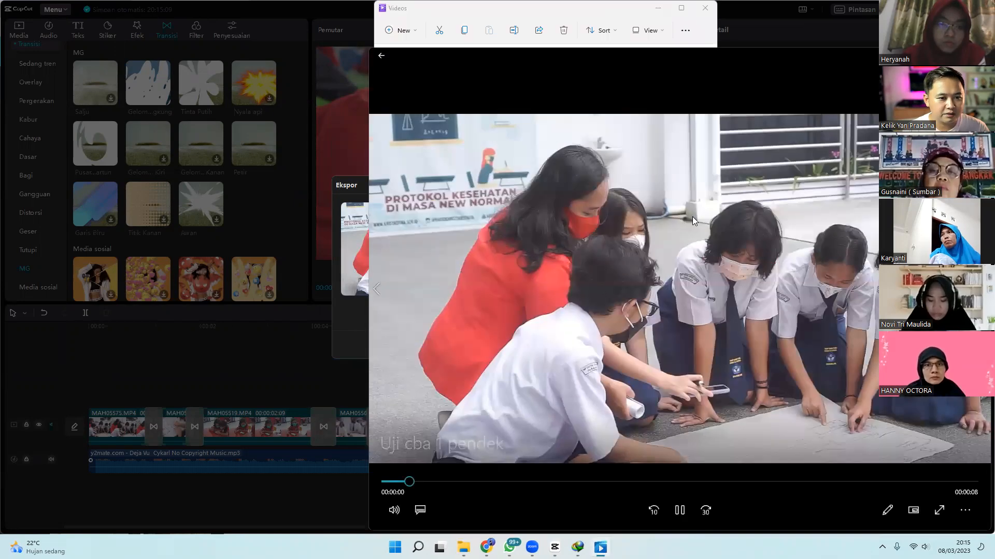
pyautogui.doubleClick(692, 216)
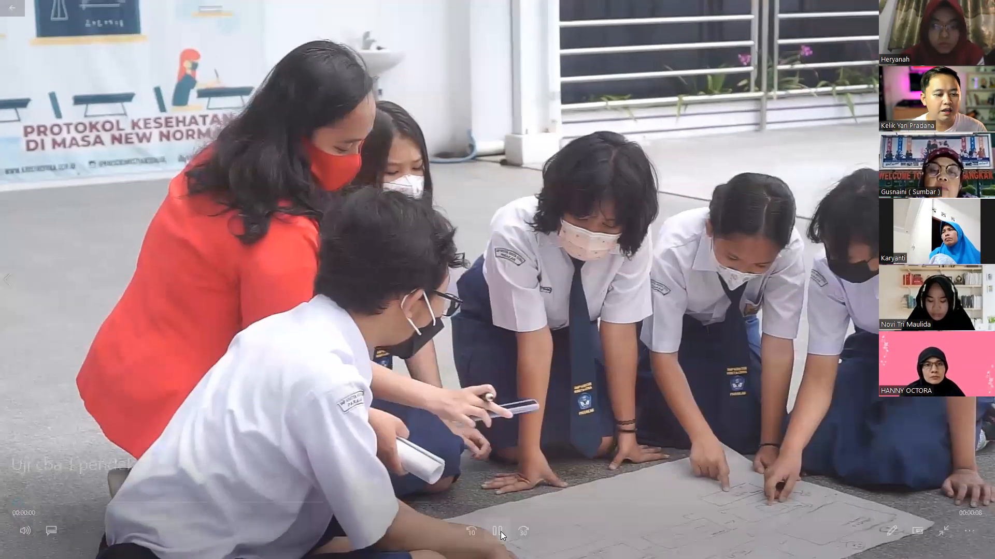
# Step: Pause and close the video playback, and dismiss the export completion dialog
pyautogui.click(498, 531)
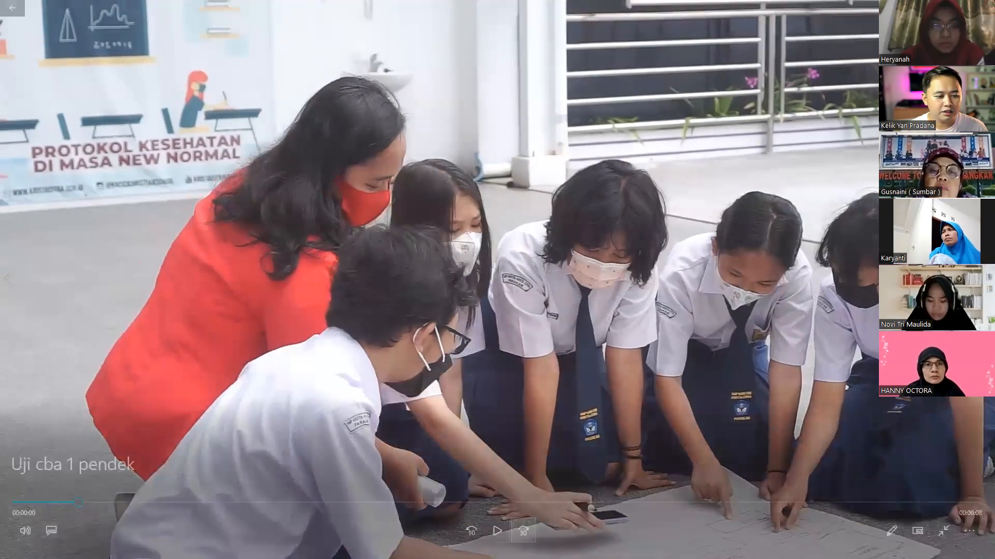
pyautogui.click(942, 531)
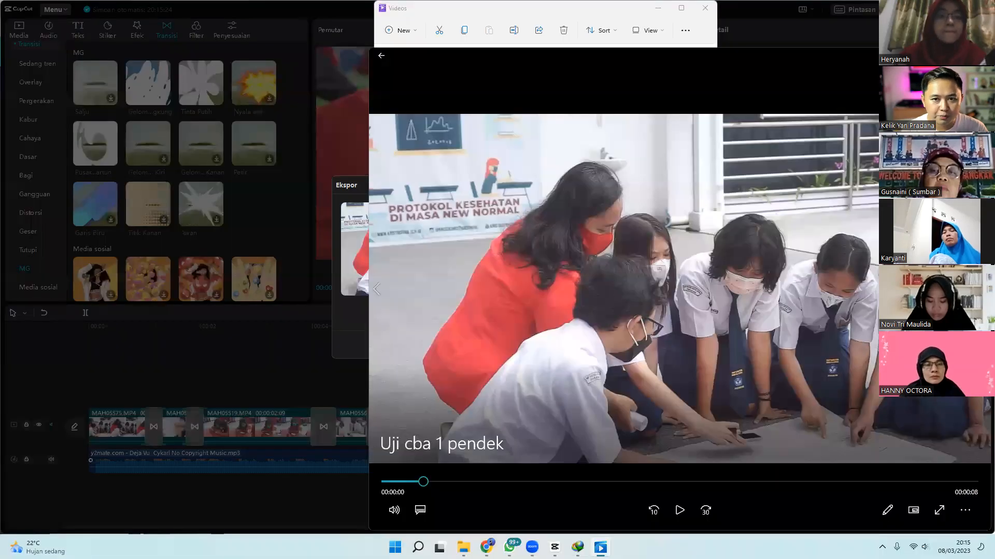
pyautogui.click(979, 56)
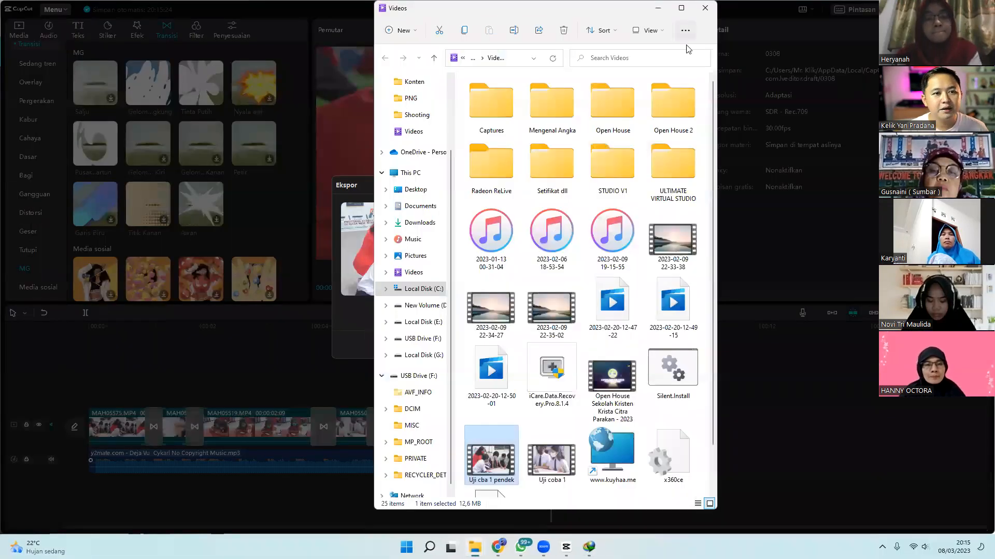
pyautogui.click(833, 444)
pyautogui.click(634, 345)
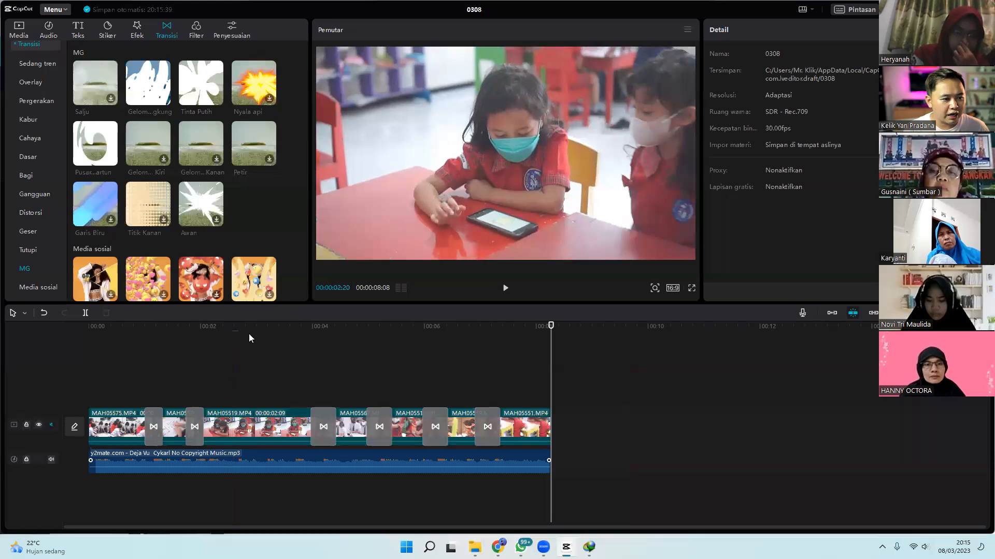
# Step: Move the playhead back within the first clip, to about 00:00:00:16
pyautogui.click(251, 328)
pyautogui.moveTo(257, 331); pyautogui.dragTo(118, 363)
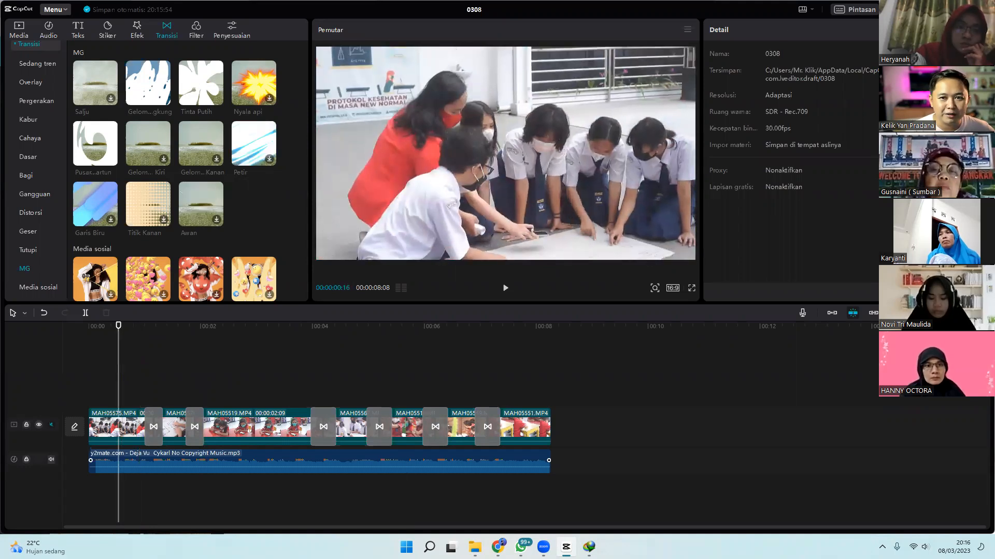
# Step: Close the editor and reopen project 0308 from the project list
pyautogui.click(982, 9)
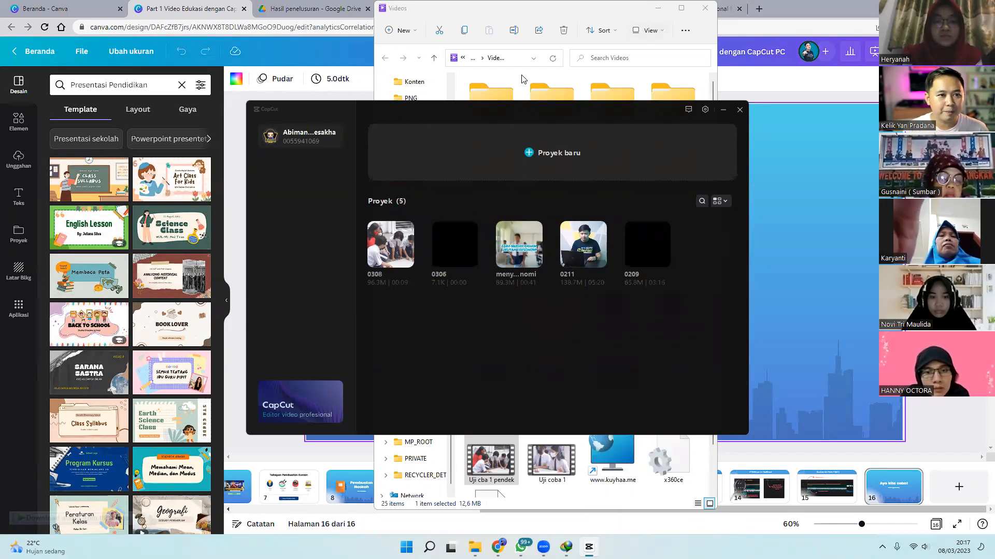
pyautogui.click(394, 227)
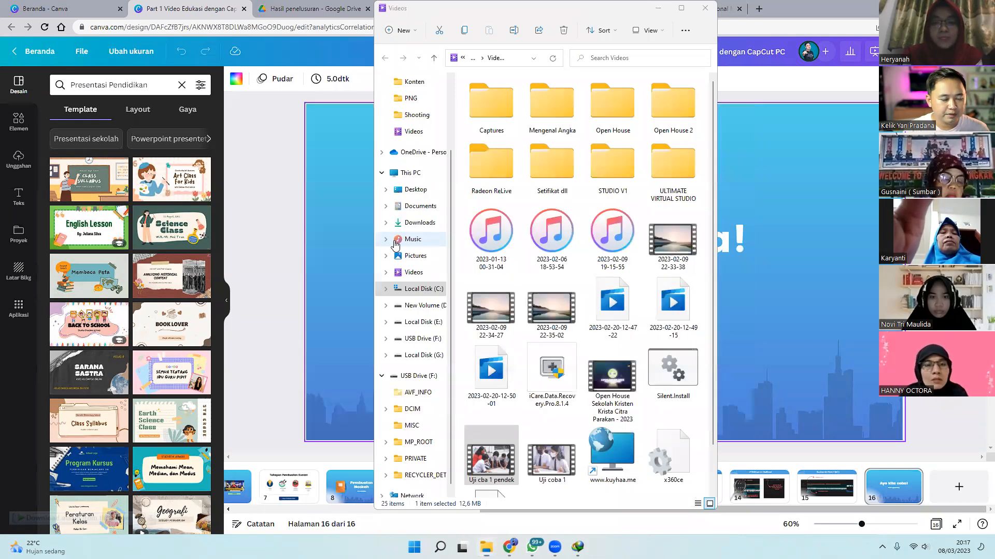
pyautogui.click(315, 422)
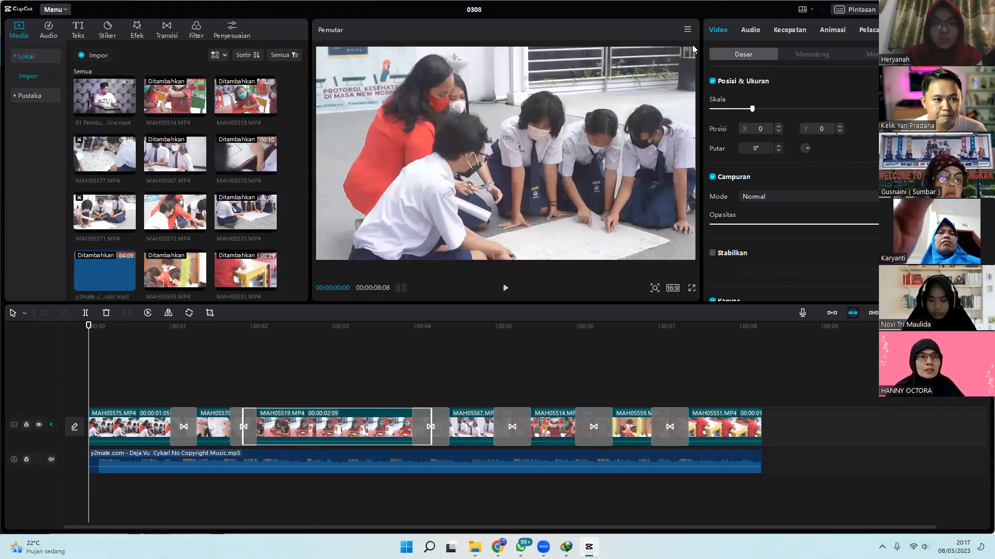
# Step: Select the MAH05575.MP4 clip and look through its basic video properties
pyautogui.click(634, 125)
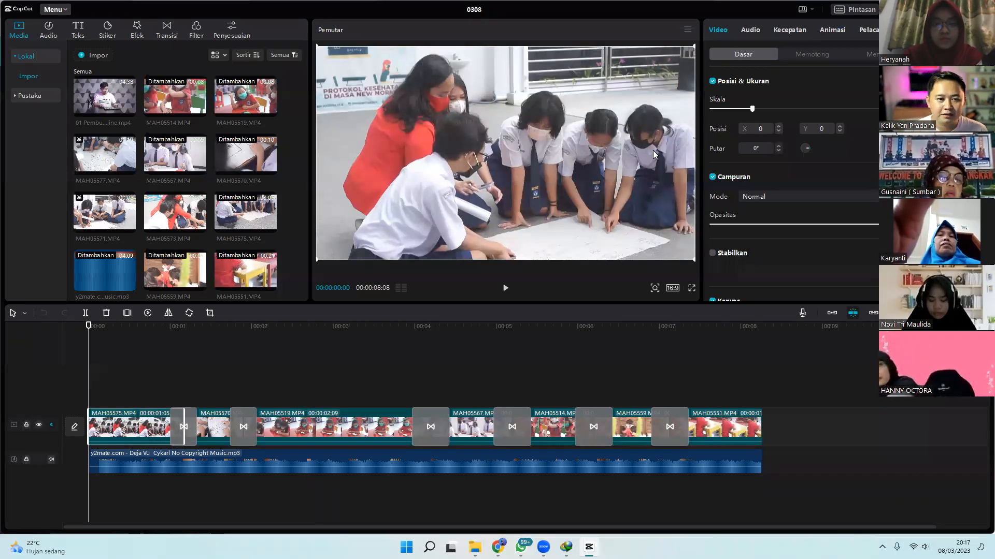
pyautogui.scroll(-1, 852, 270)
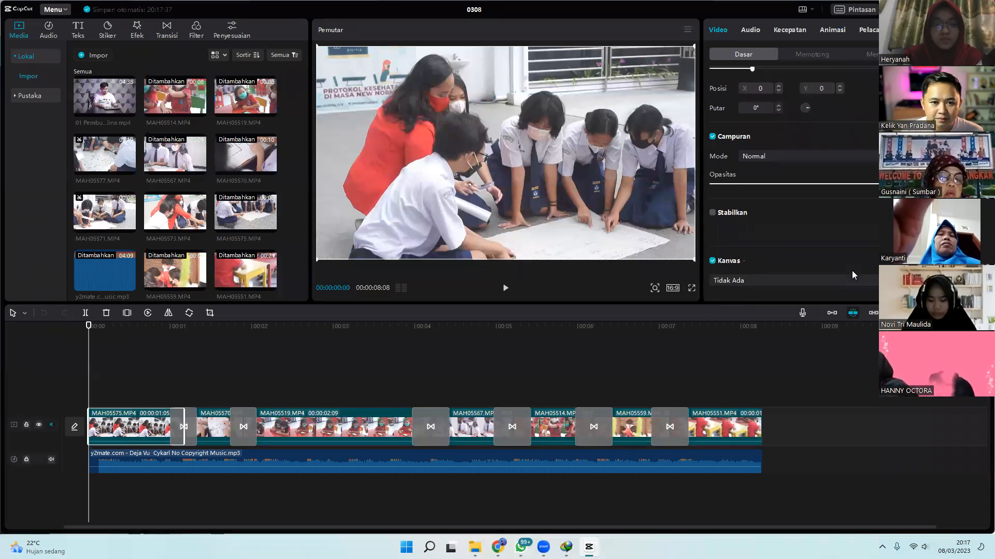
pyautogui.scroll(1, 851, 271)
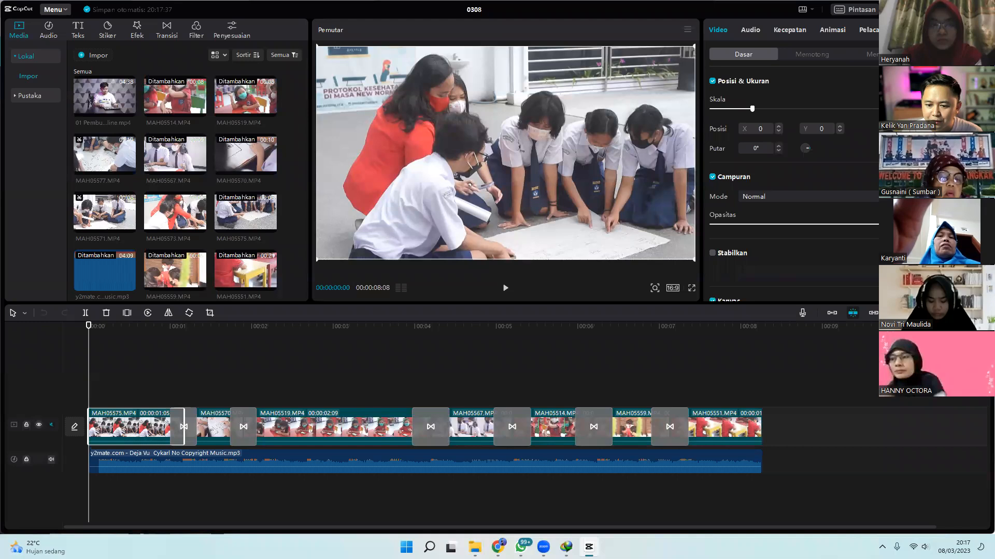
# Step: Switch to Internet Download Manager and look through its list of downloaded files
pyautogui.click(882, 547)
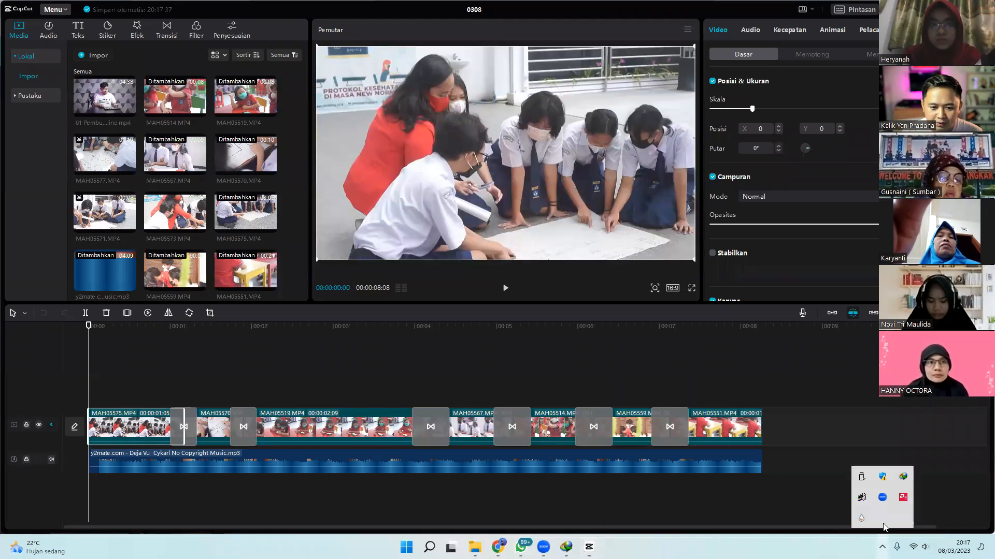
pyautogui.click(902, 480)
pyautogui.click(595, 367)
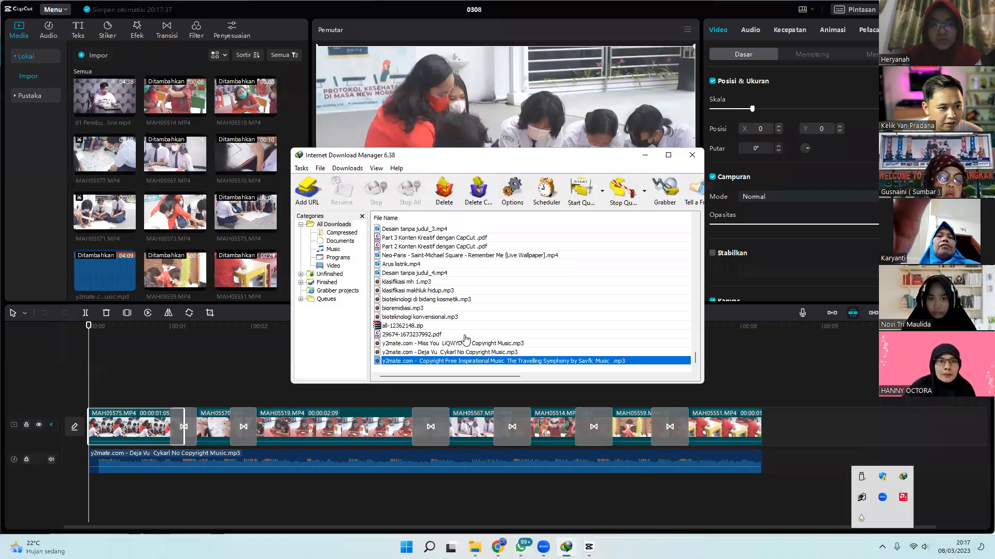
pyautogui.scroll(2, 417, 328)
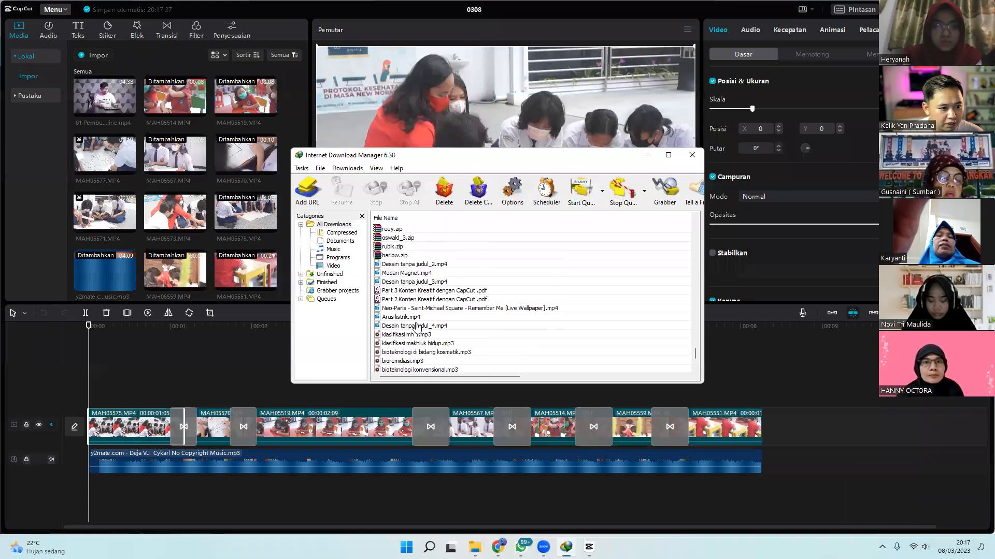
pyautogui.scroll(1, 417, 327)
pyautogui.scroll(5, 417, 328)
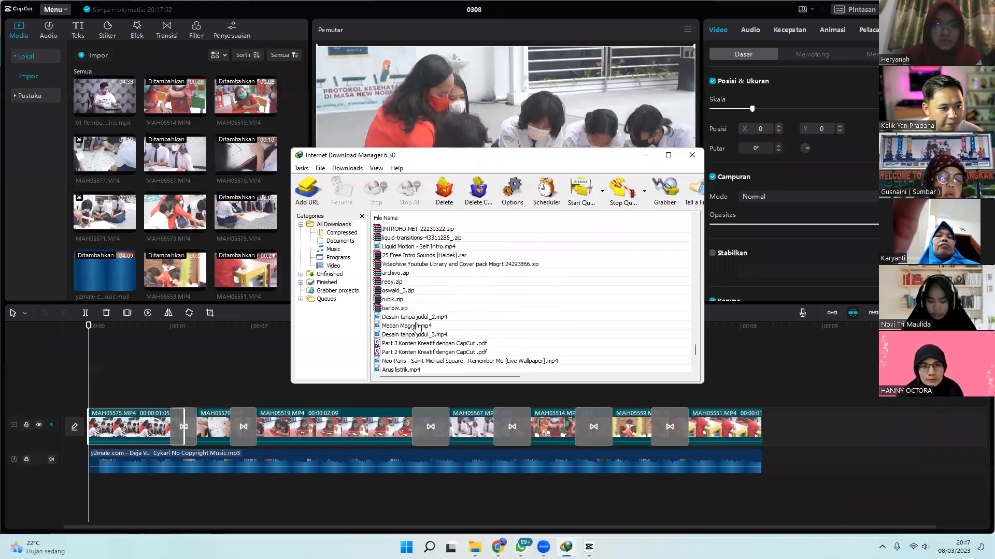
pyautogui.scroll(2, 417, 327)
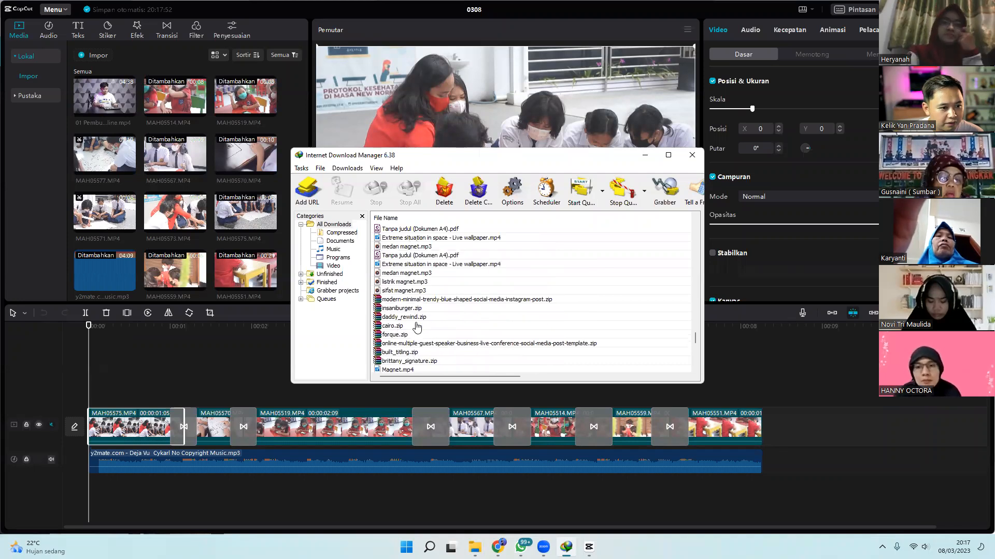
pyautogui.scroll(1, 515, 277)
pyautogui.hotkey('alt', 'Tab')
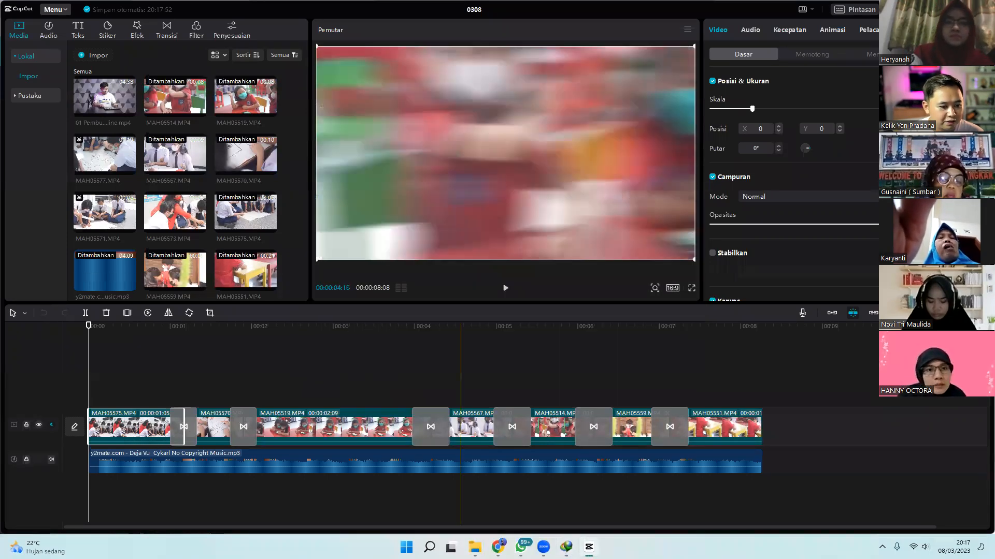
# Step: Switch to the Canva presentation and highlight the CapCut PC download link on page 3
pyautogui.hotkey('alt', 'Tab')
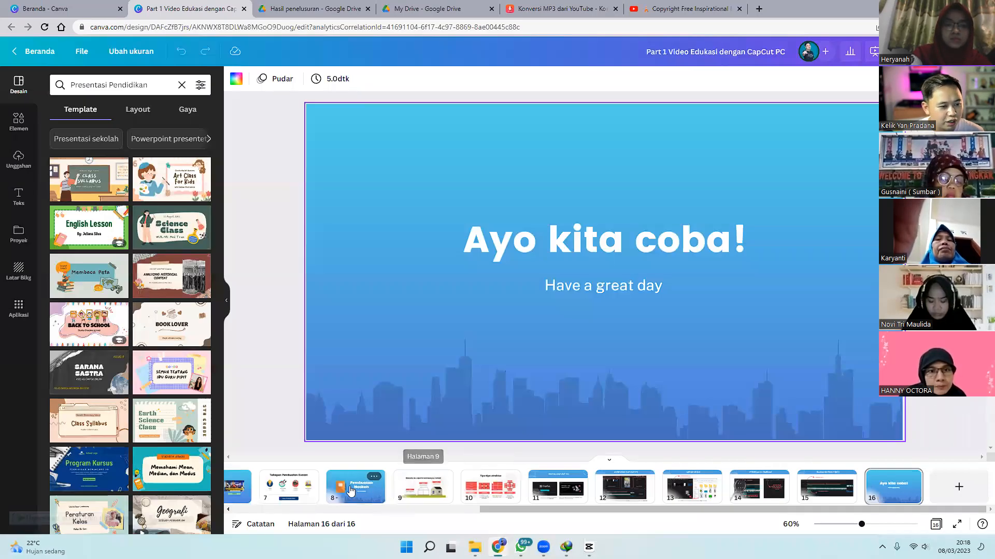
pyautogui.moveTo(508, 510); pyautogui.dragTo(260, 509)
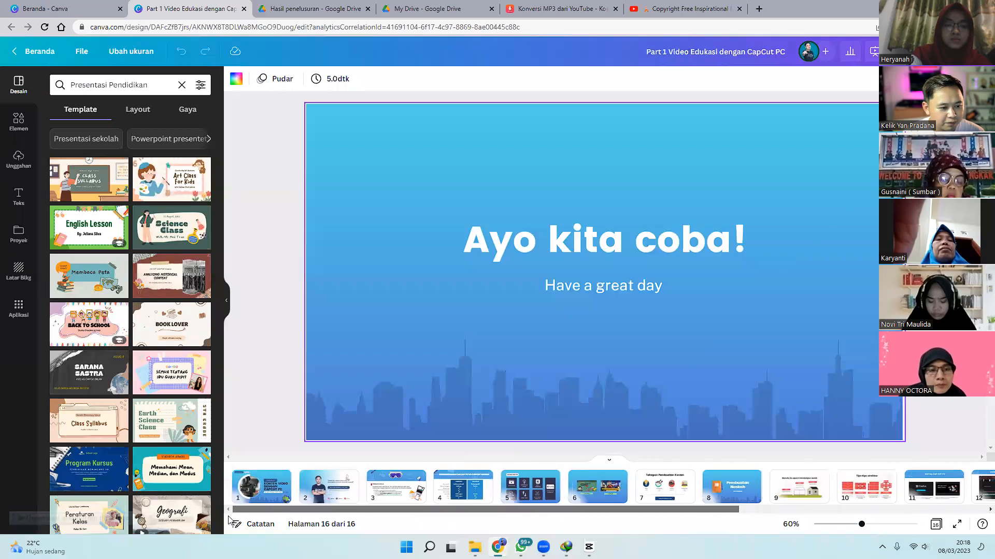
pyautogui.click(393, 491)
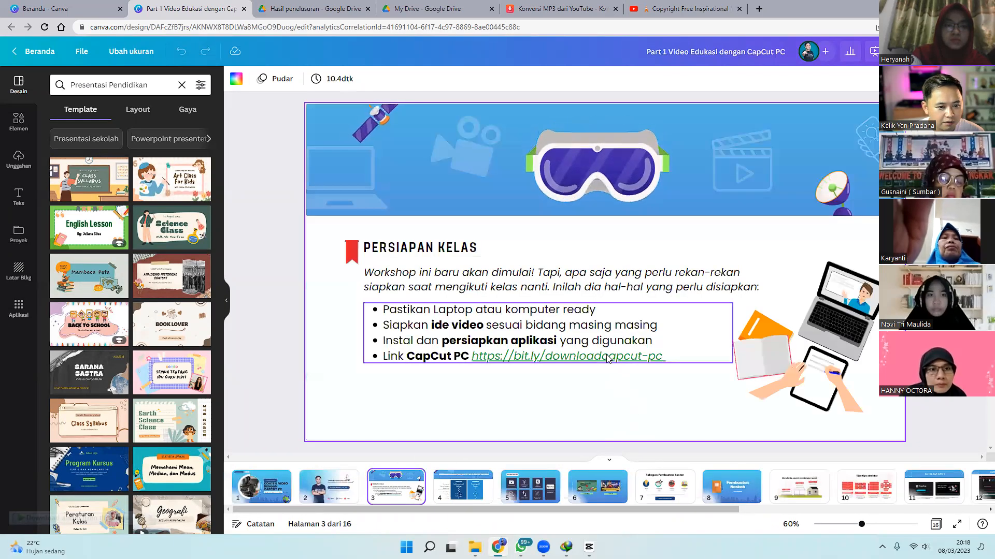
pyautogui.click(613, 358)
pyautogui.doubleClick(614, 357)
pyautogui.click(616, 357)
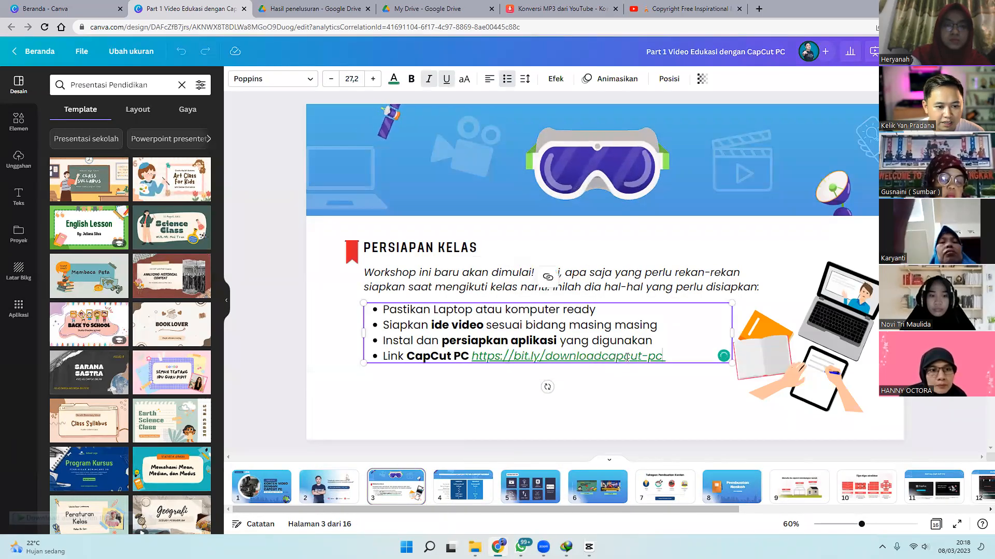
pyautogui.moveTo(667, 358); pyautogui.dragTo(474, 358)
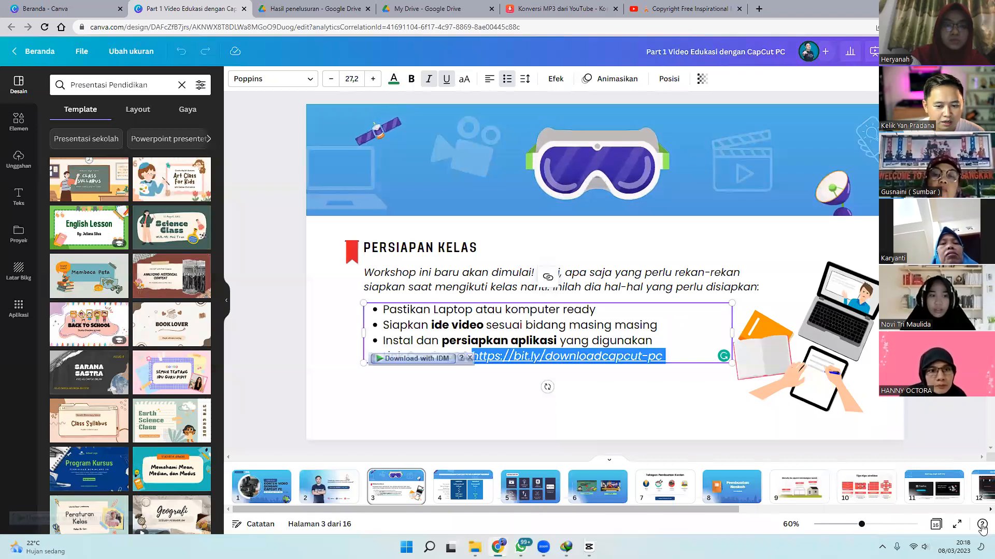
# Step: Open the CapCut PC download link from the full-screen presentation, cancelling the download and returning to the page's text box
pyautogui.hotkey('ctrl', 'alt', 'p')
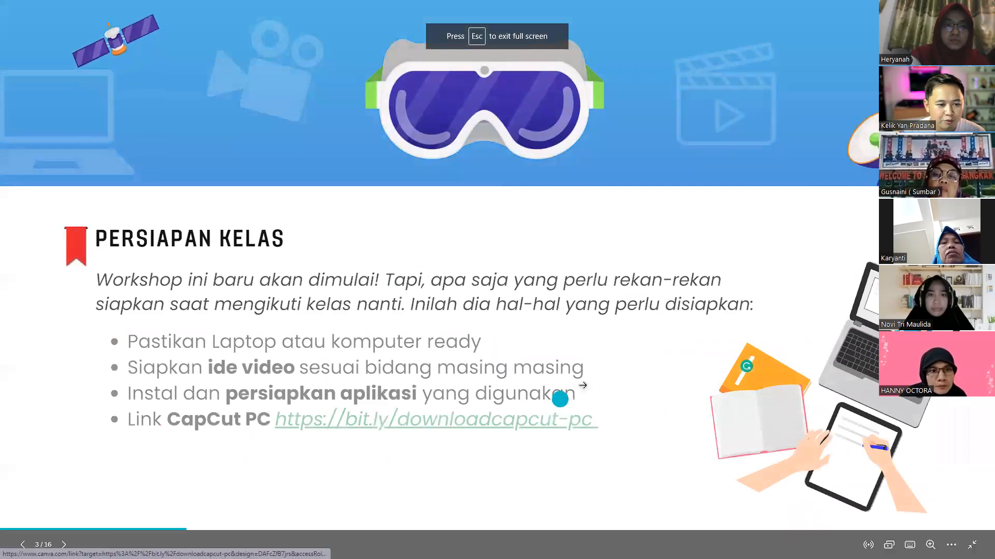
pyautogui.click(513, 426)
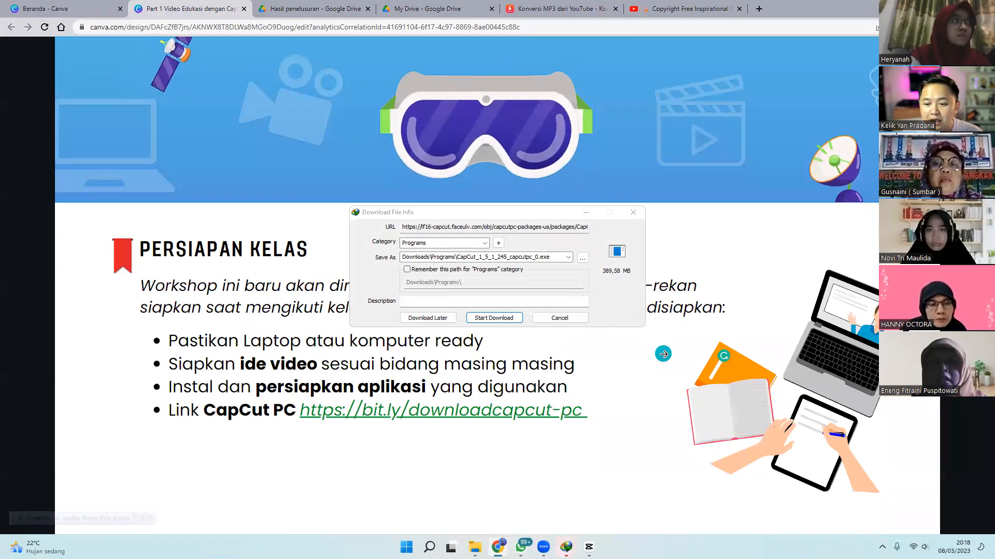
pyautogui.click(559, 318)
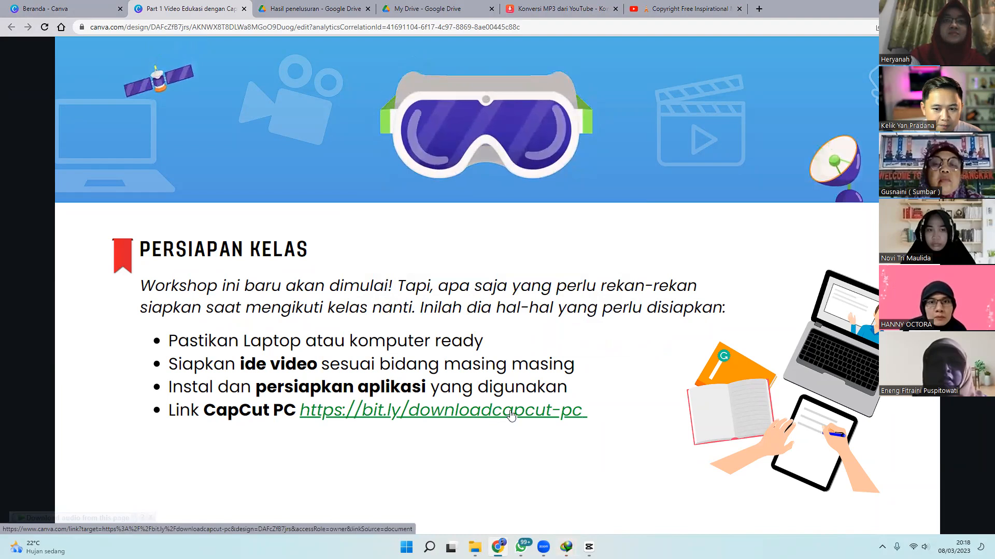
pyautogui.press('Escape')
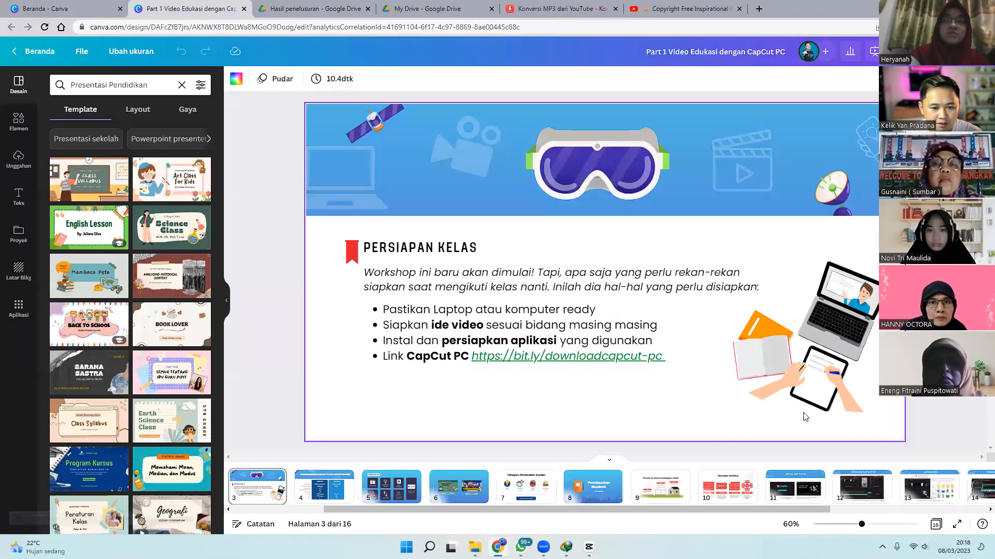
pyautogui.click(607, 359)
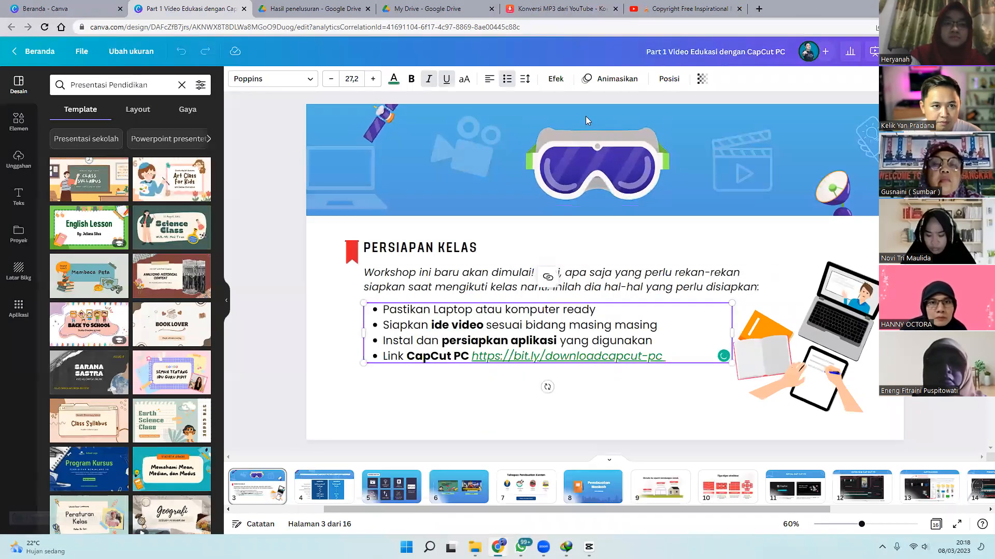
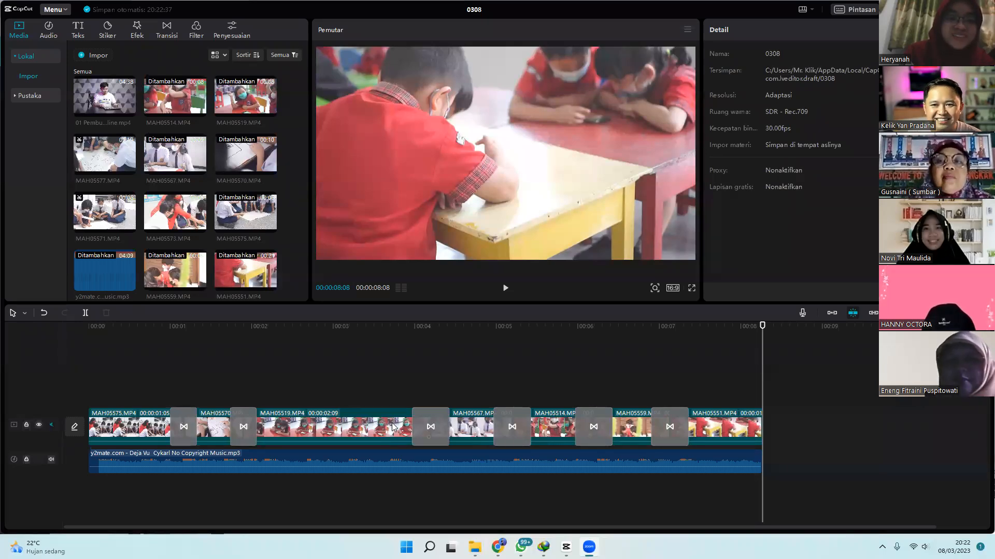
# Step: In CapCut, move the playhead to 00:00:02:29 and apply the Bagi mask to the MAH05519.MP4 clip
pyautogui.click(330, 336)
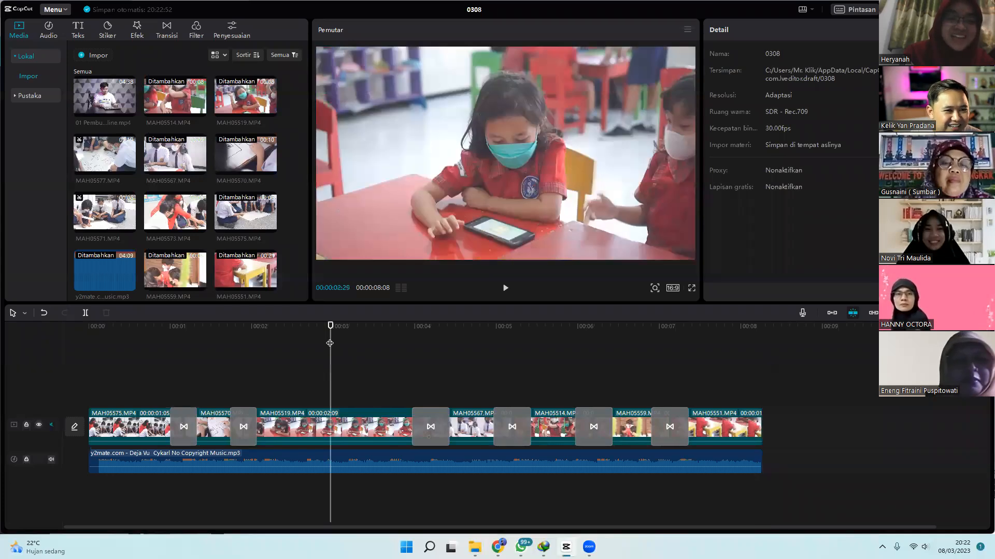
pyautogui.click(352, 420)
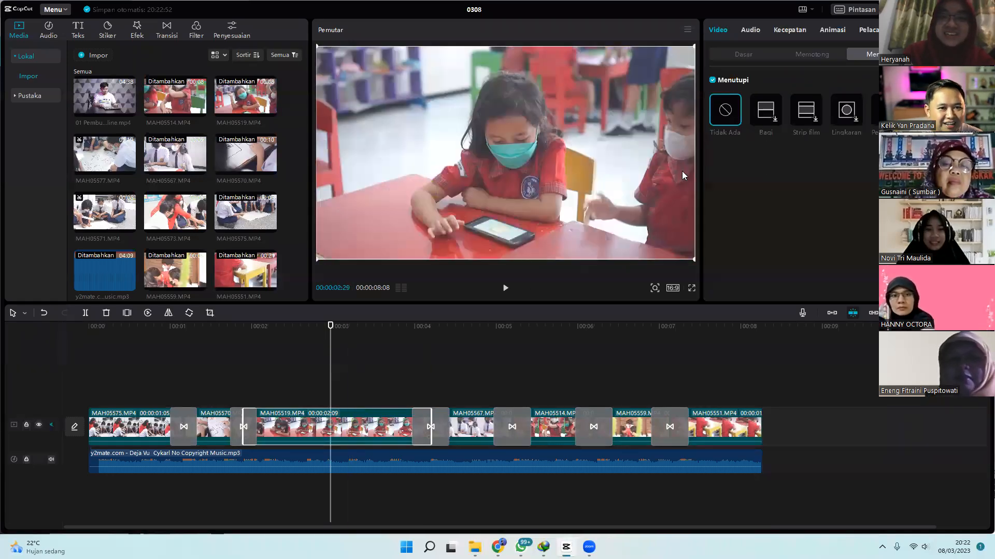
pyautogui.click(744, 54)
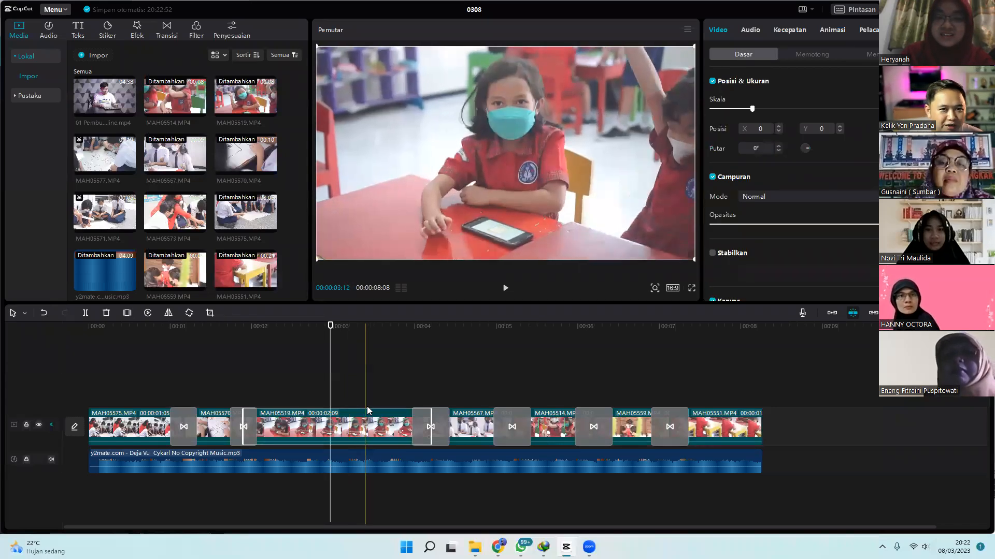
pyautogui.click(808, 55)
pyautogui.click(879, 55)
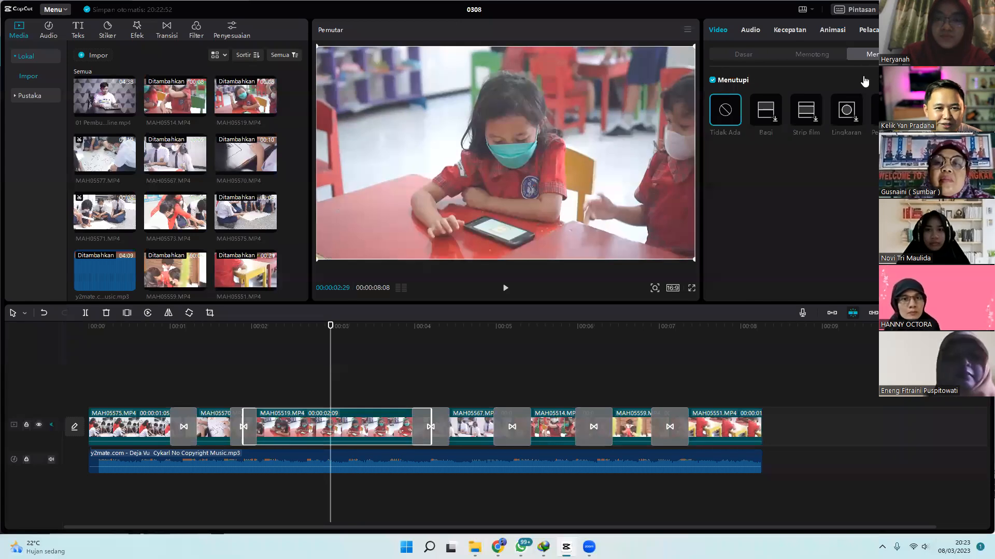
pyautogui.click(772, 119)
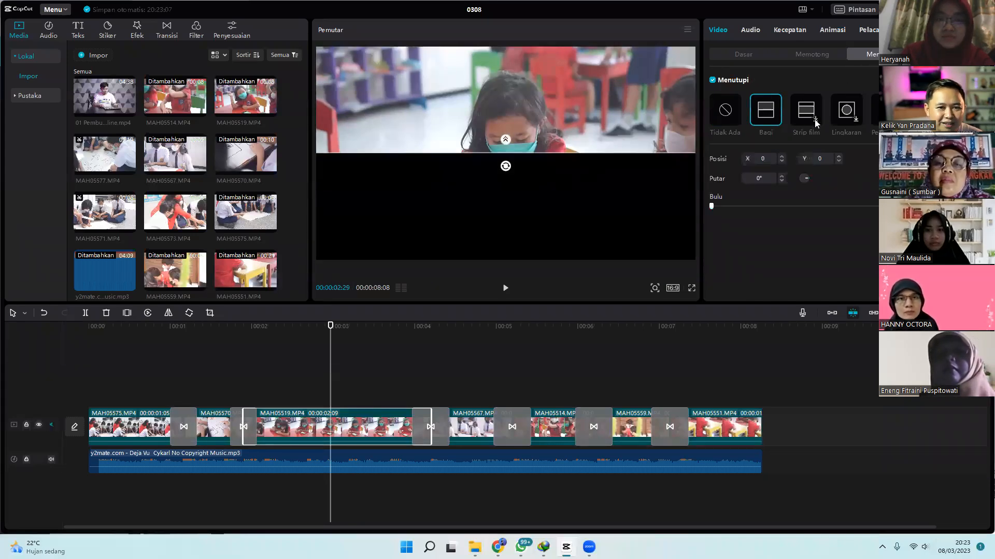
# Step: Try a rounded rectangular mask of about 1448 × 828 and the Lingkaran mask on the MAH05519.MP4 clip
pyautogui.click(887, 111)
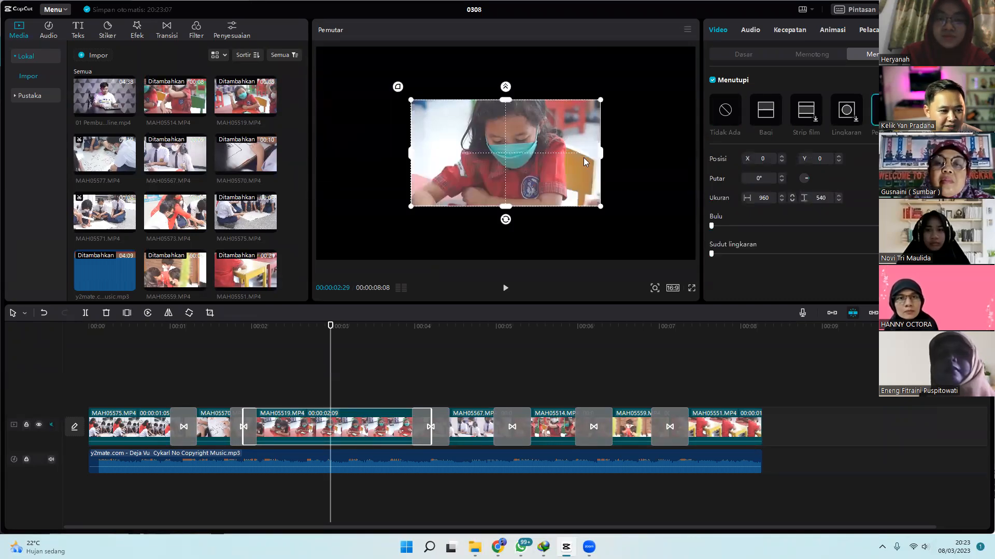
pyautogui.moveTo(599, 157); pyautogui.dragTo(649, 166)
pyautogui.moveTo(506, 103); pyautogui.dragTo(502, 72)
pyautogui.moveTo(340, 59)
pyautogui.mouseDown()
pyautogui.moveTo(332, 48)
pyautogui.moveTo(341, 58)
pyautogui.mouseUp()
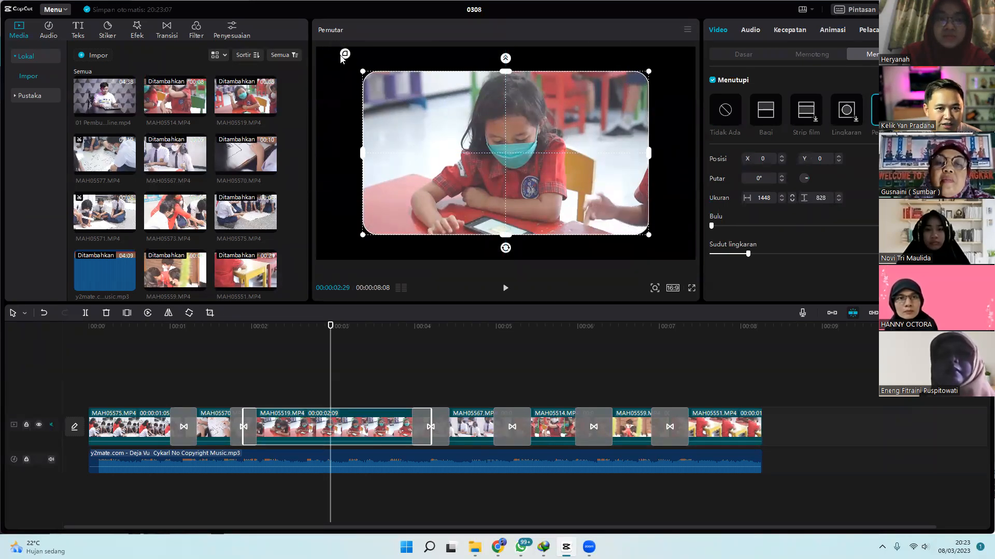
pyautogui.click(847, 116)
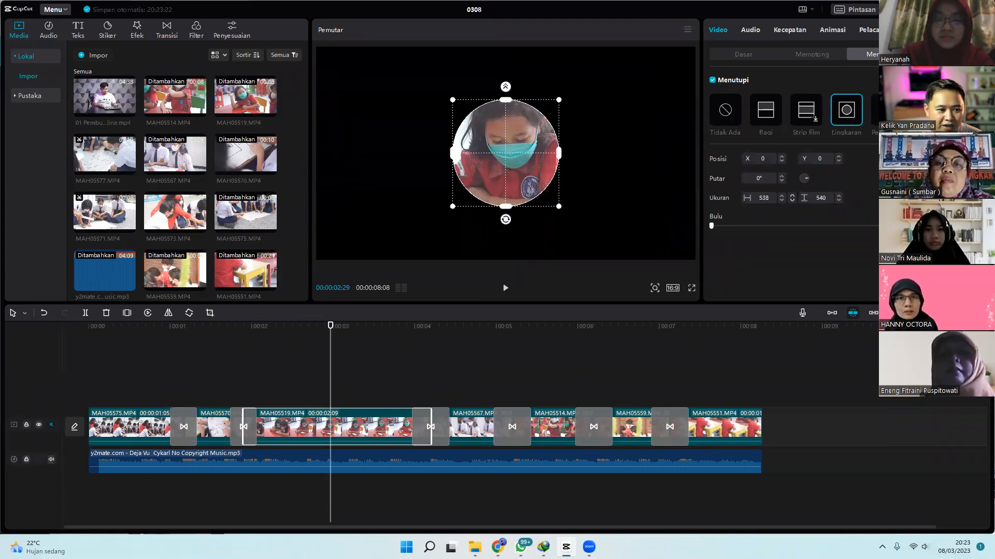
pyautogui.click(886, 111)
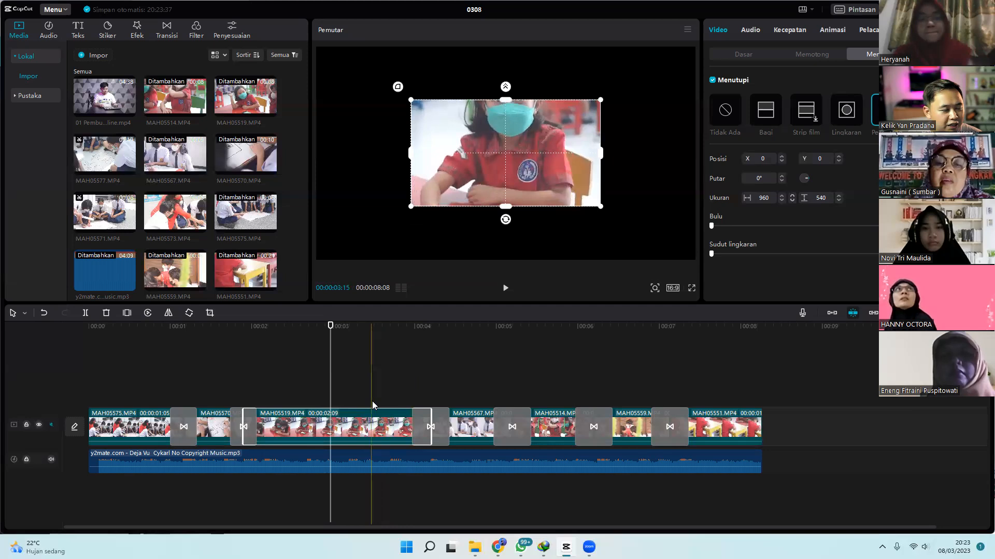
# Step: Place MAH05551.MP4 on a track above the main clips from about 2.4 seconds and turn off the MAH05519.MP4 clip's mask
pyautogui.click(319, 346)
pyautogui.moveTo(319, 346); pyautogui.dragTo(290, 384)
pyautogui.click(875, 110)
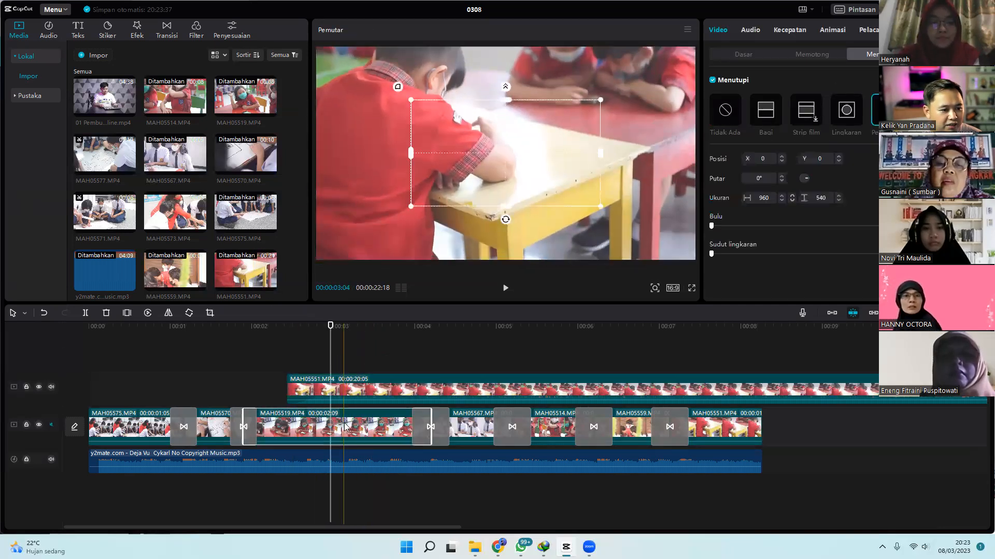
pyautogui.click(713, 80)
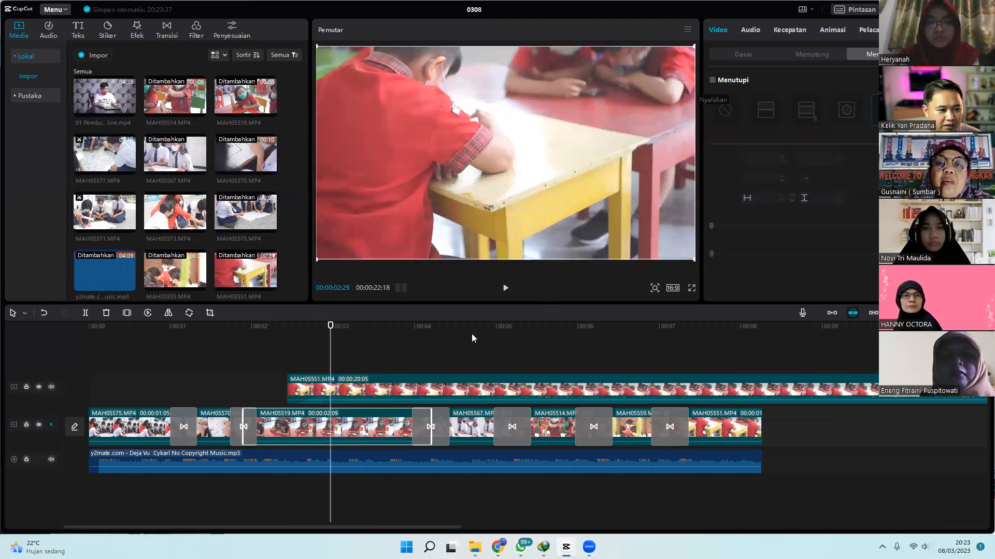
# Step: Apply a rectangular mask of about 944 × 531 to the upper MAH05551.MP4 clip and position it at X -412, Y 207
pyautogui.click(712, 80)
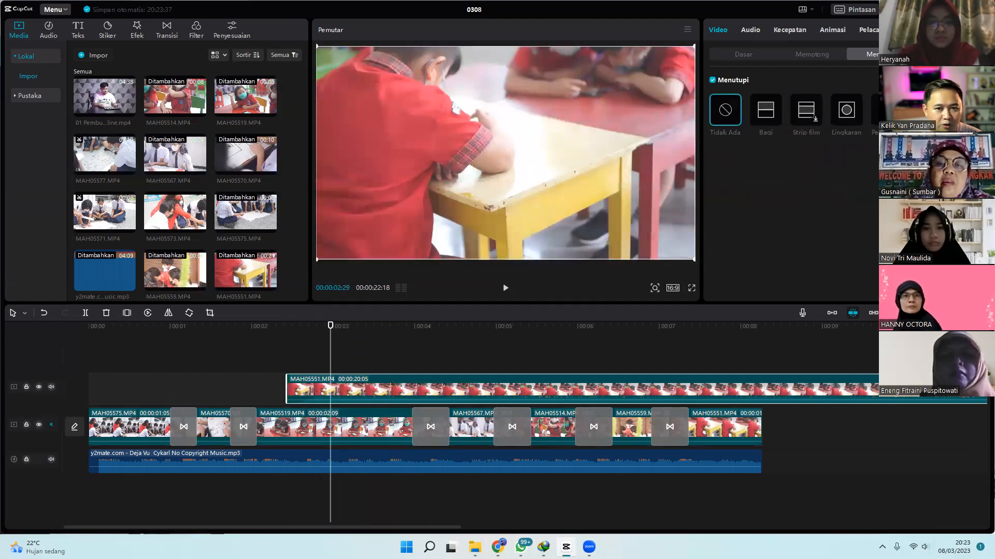
pyautogui.click(876, 109)
pyautogui.moveTo(602, 171); pyautogui.dragTo(496, 211)
pyautogui.moveTo(526, 242); pyautogui.dragTo(474, 119)
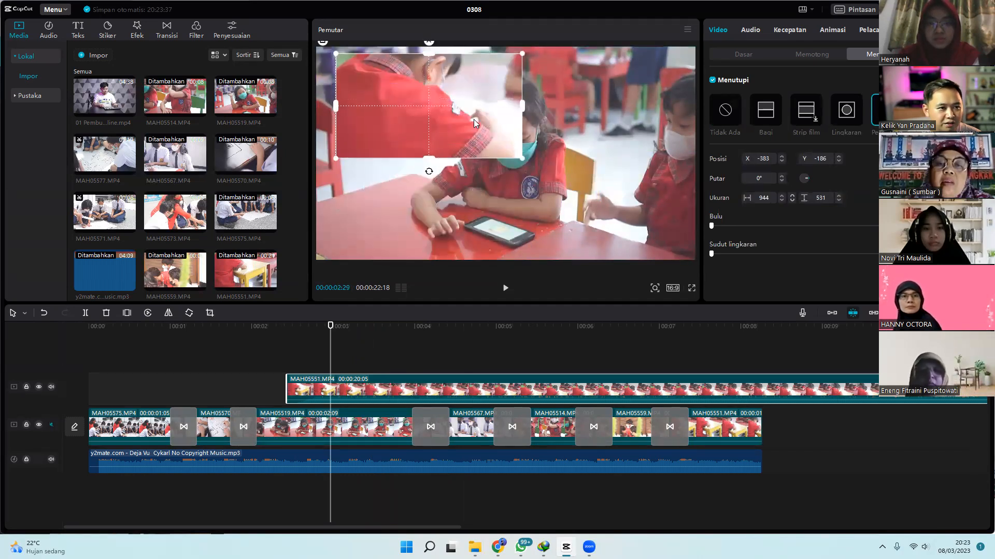
pyautogui.click(395, 344)
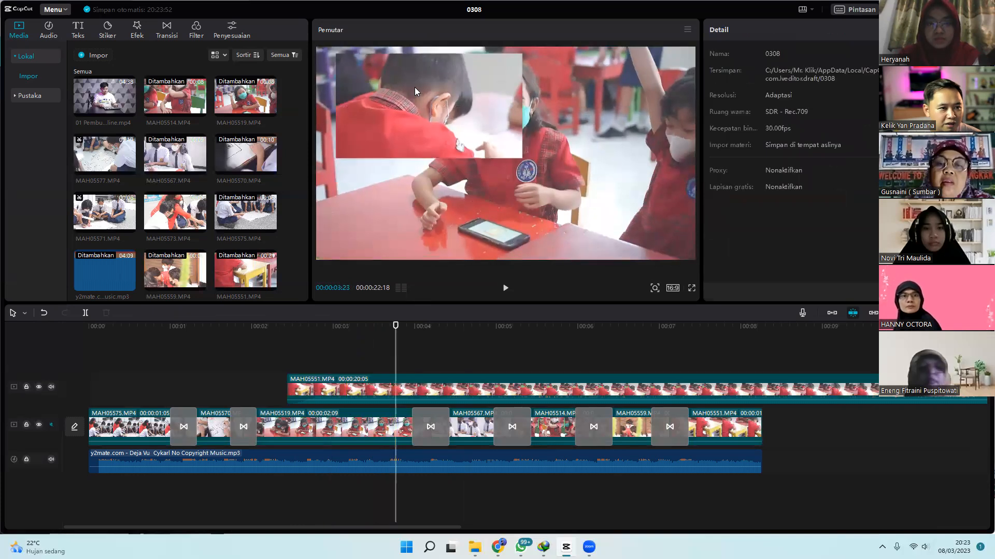
pyautogui.click(415, 124)
pyautogui.moveTo(416, 124)
pyautogui.mouseDown()
pyautogui.moveTo(410, 172)
pyautogui.moveTo(402, 87)
pyautogui.moveTo(402, 113)
pyautogui.mouseUp()
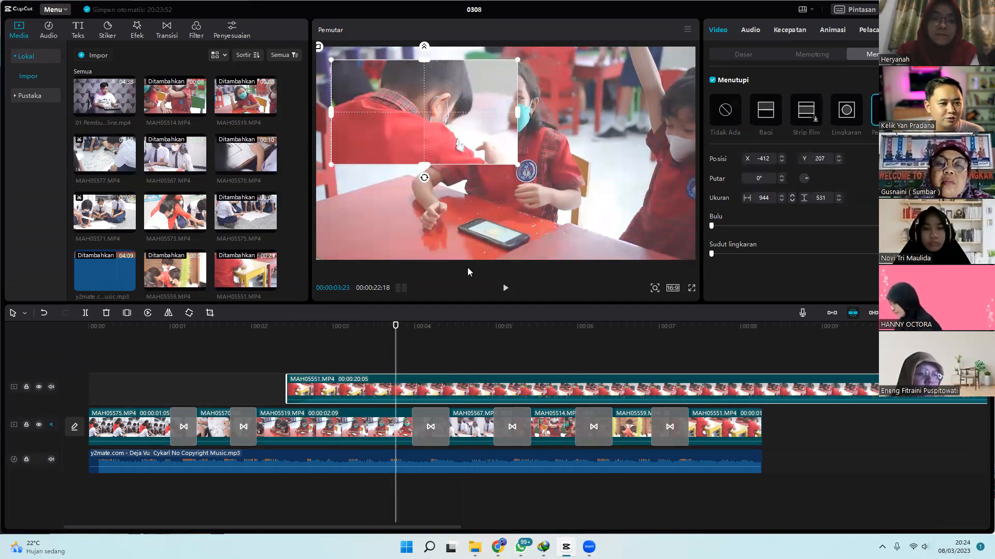
# Step: Preview the masked overlay at a few timeline points and delete the upper-track MAH05551.MP4 clip
pyautogui.click(458, 350)
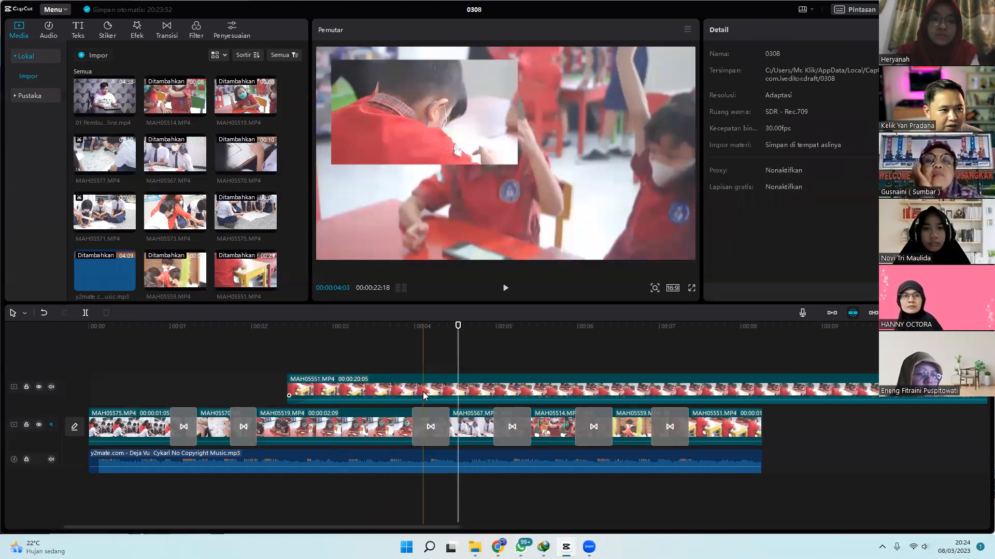
pyautogui.click(423, 396)
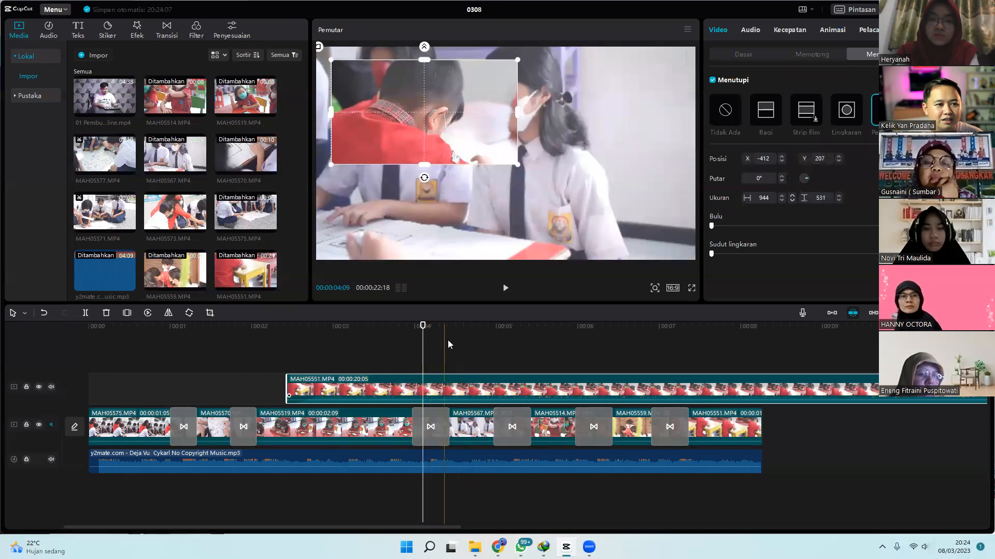
pyautogui.click(382, 336)
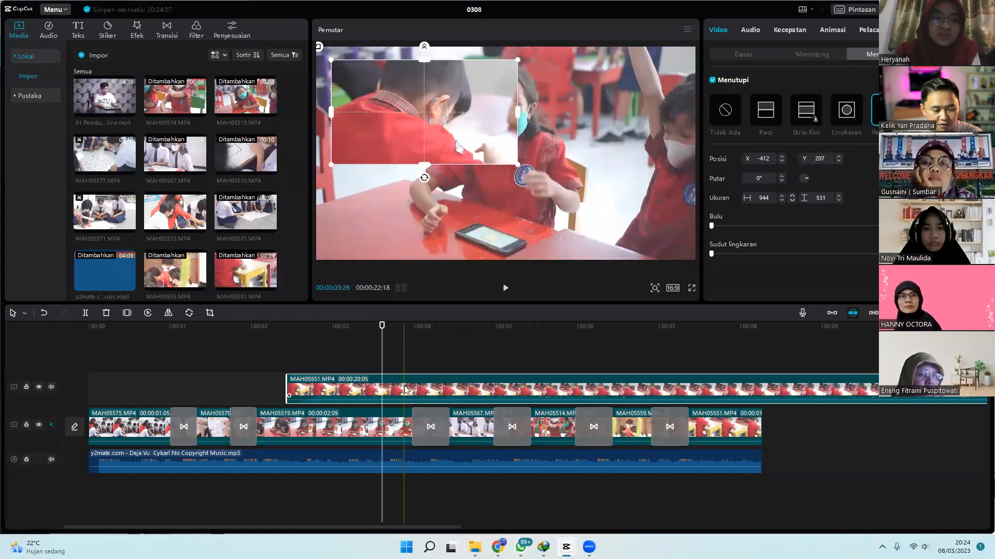
pyautogui.press('Delete')
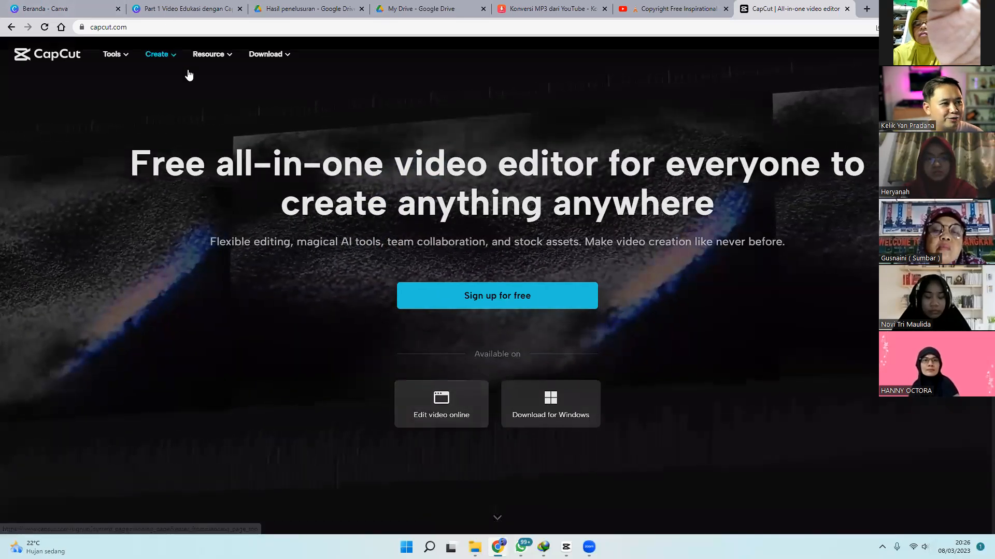
# Step: Create a blank canvas project in the online editor on the CapCut website and skip its introductory guide
pyautogui.moveTo(265, 58)
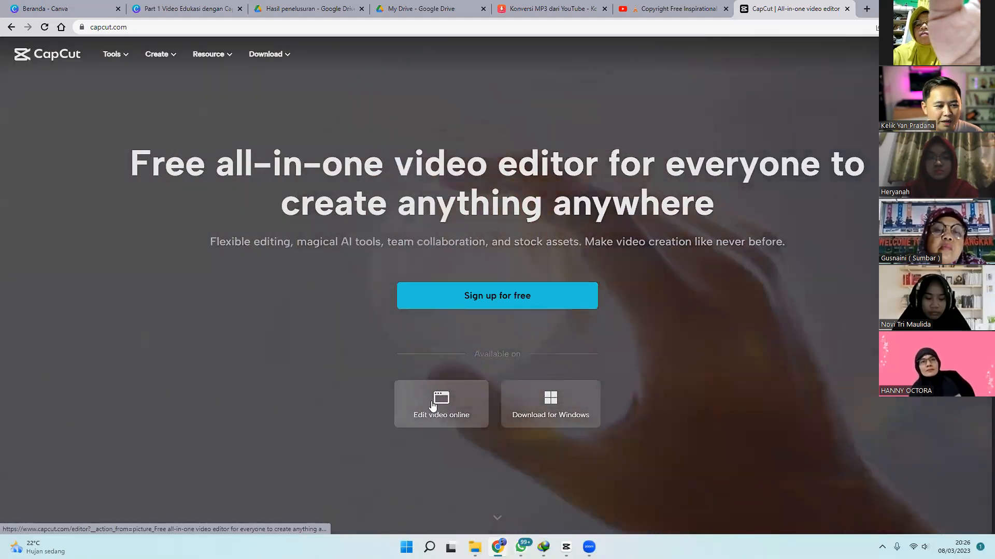
pyautogui.click(430, 408)
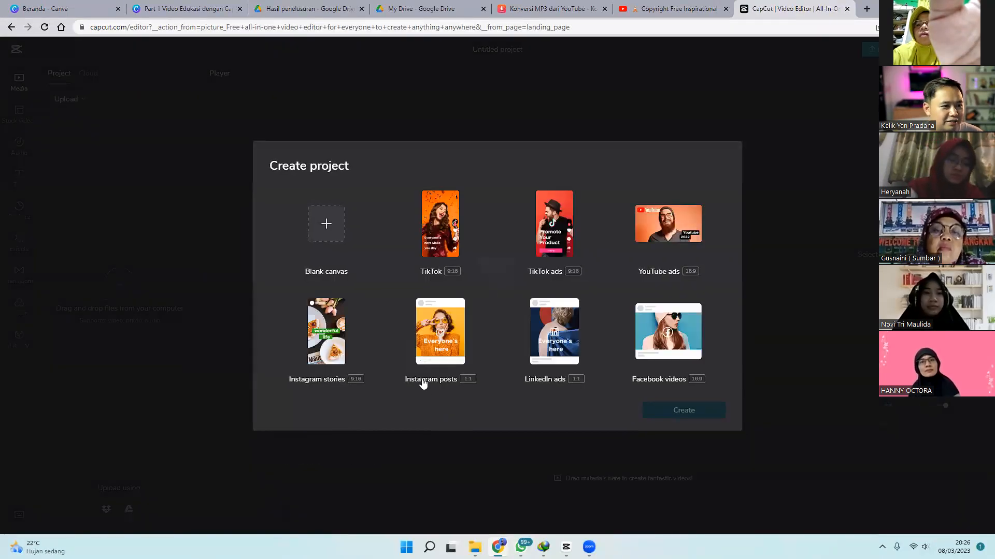
pyautogui.click(328, 227)
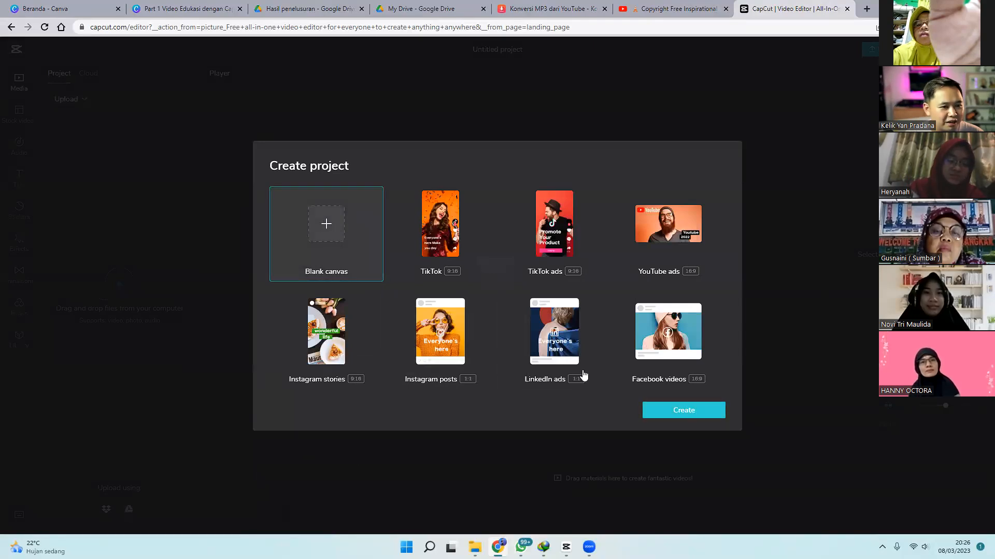
pyautogui.click(669, 410)
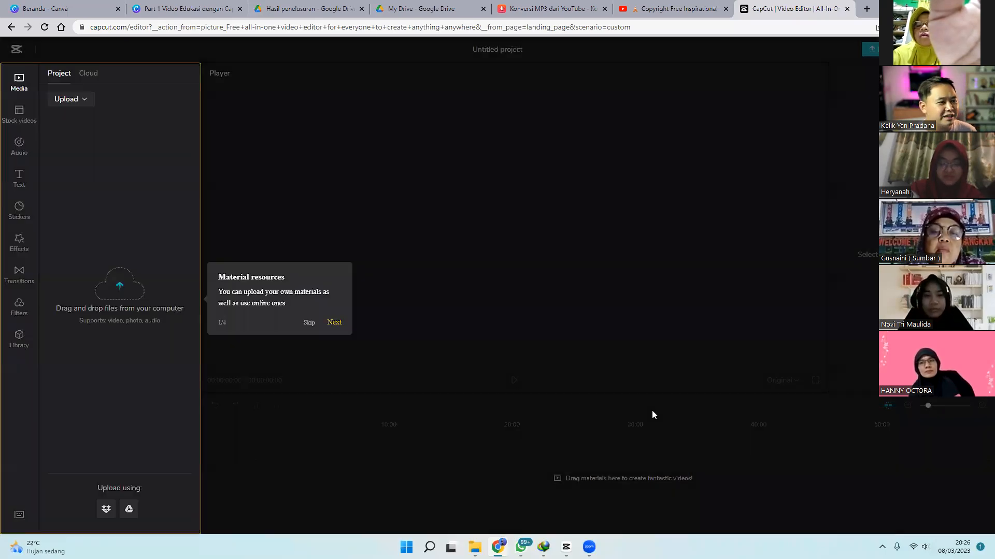
pyautogui.click(334, 323)
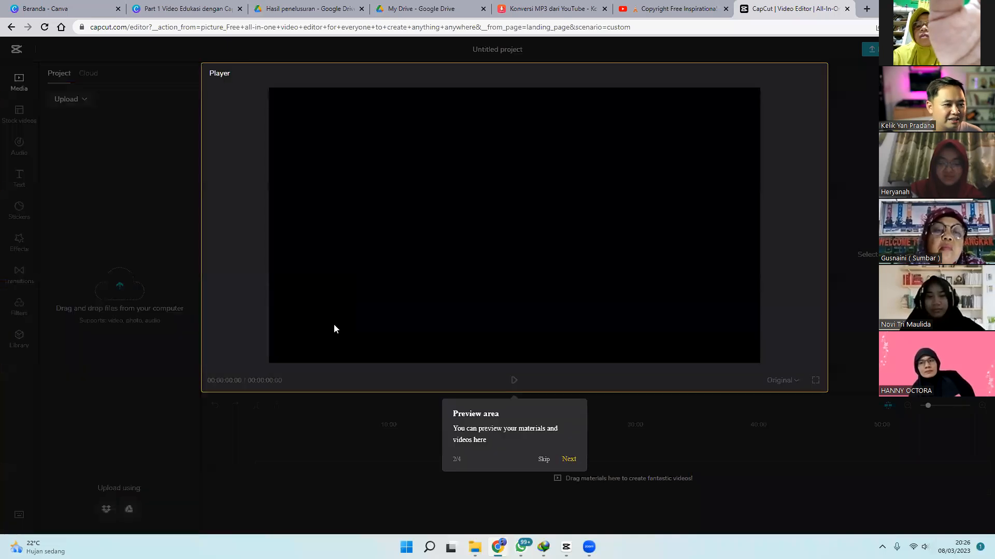
pyautogui.click(573, 463)
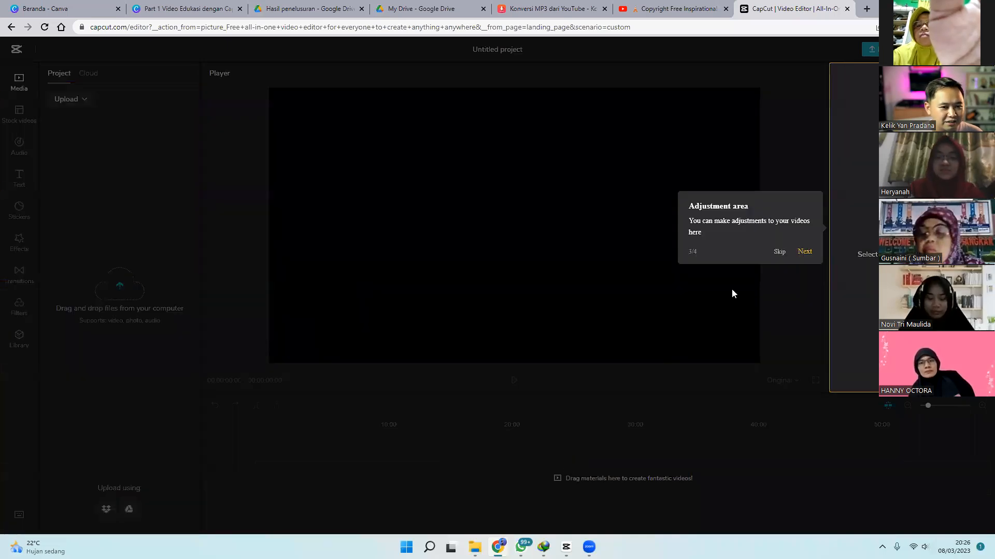
pyautogui.click(778, 251)
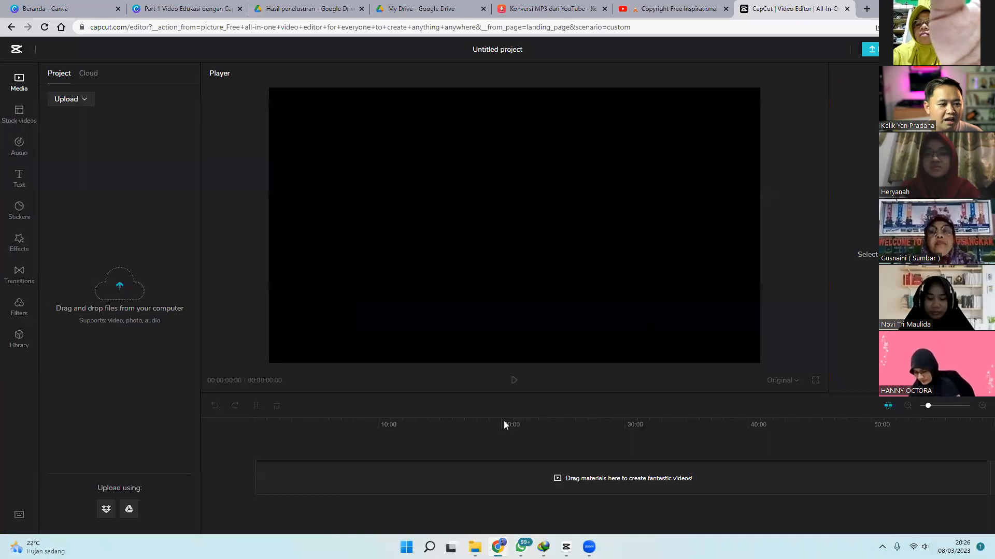